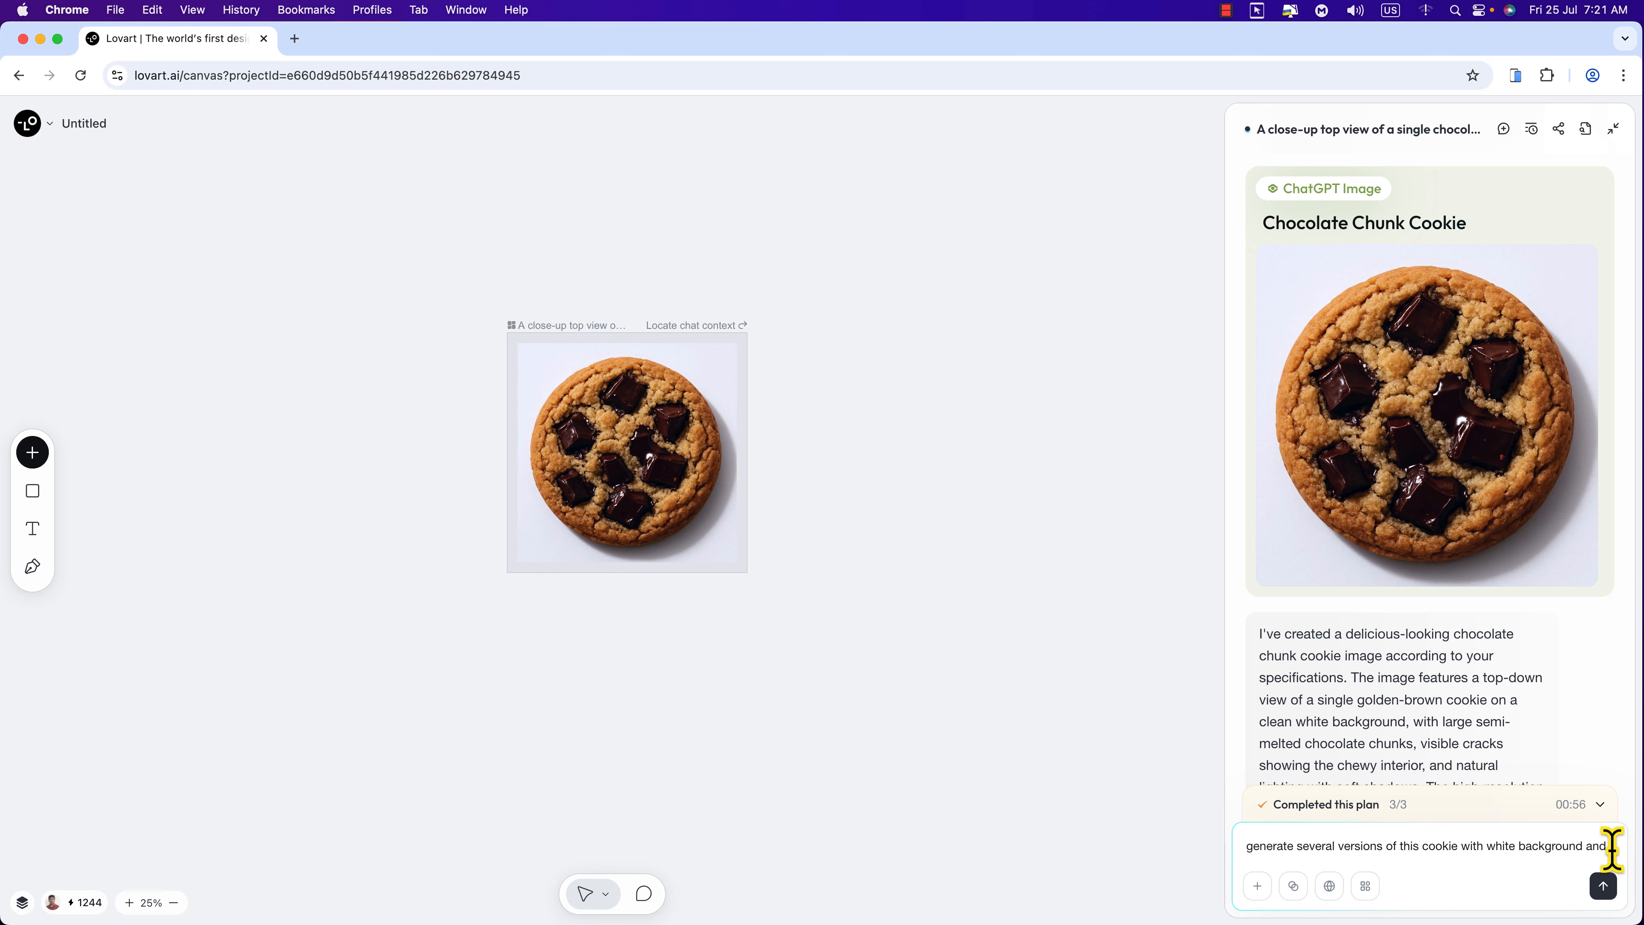
Submit the request to generate several versions of this cookie with white background and "with different angels".
text(with different angels)
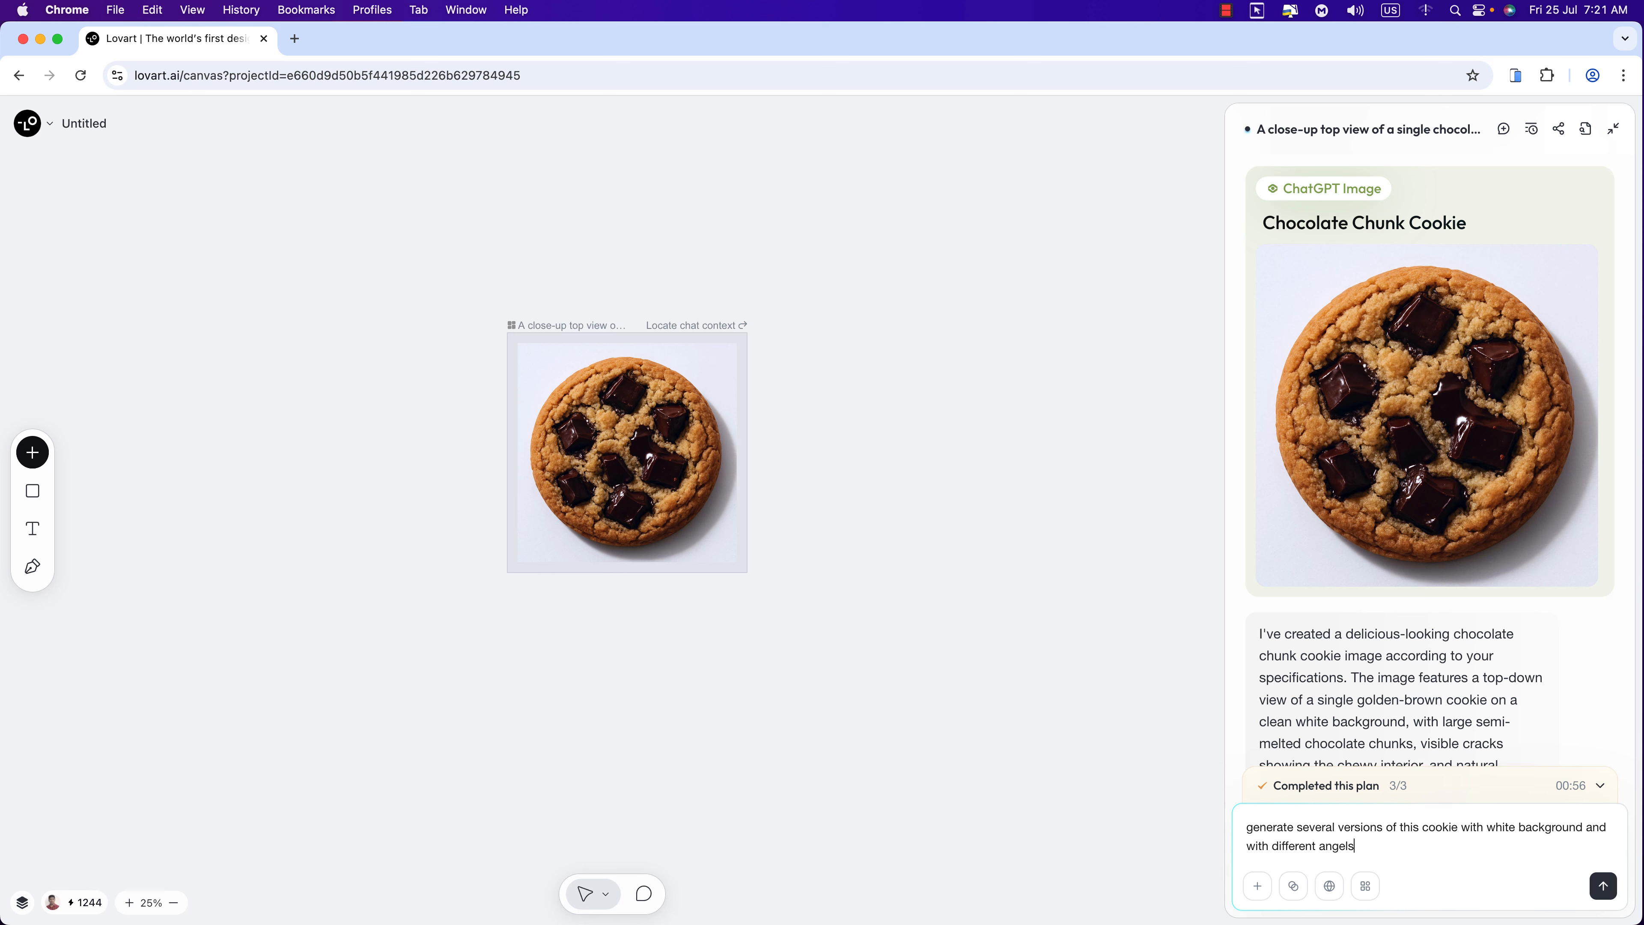
click(1601, 886)
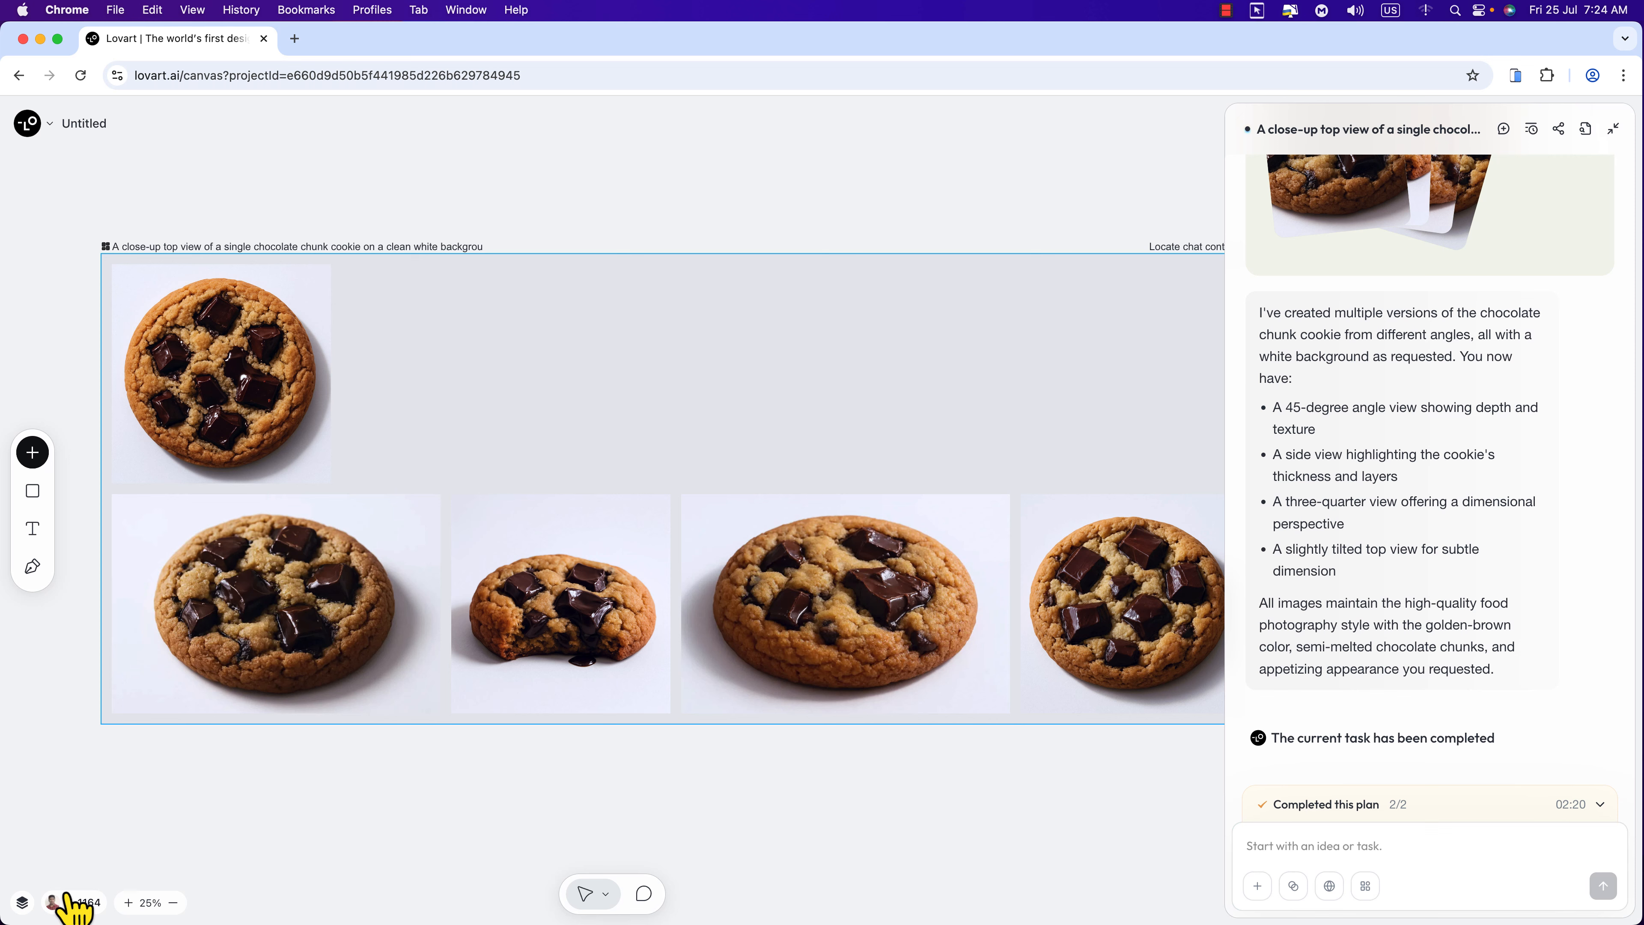
Fit the canvas to the screen and preview the generated cookie angle versions at full size.
click(154, 905)
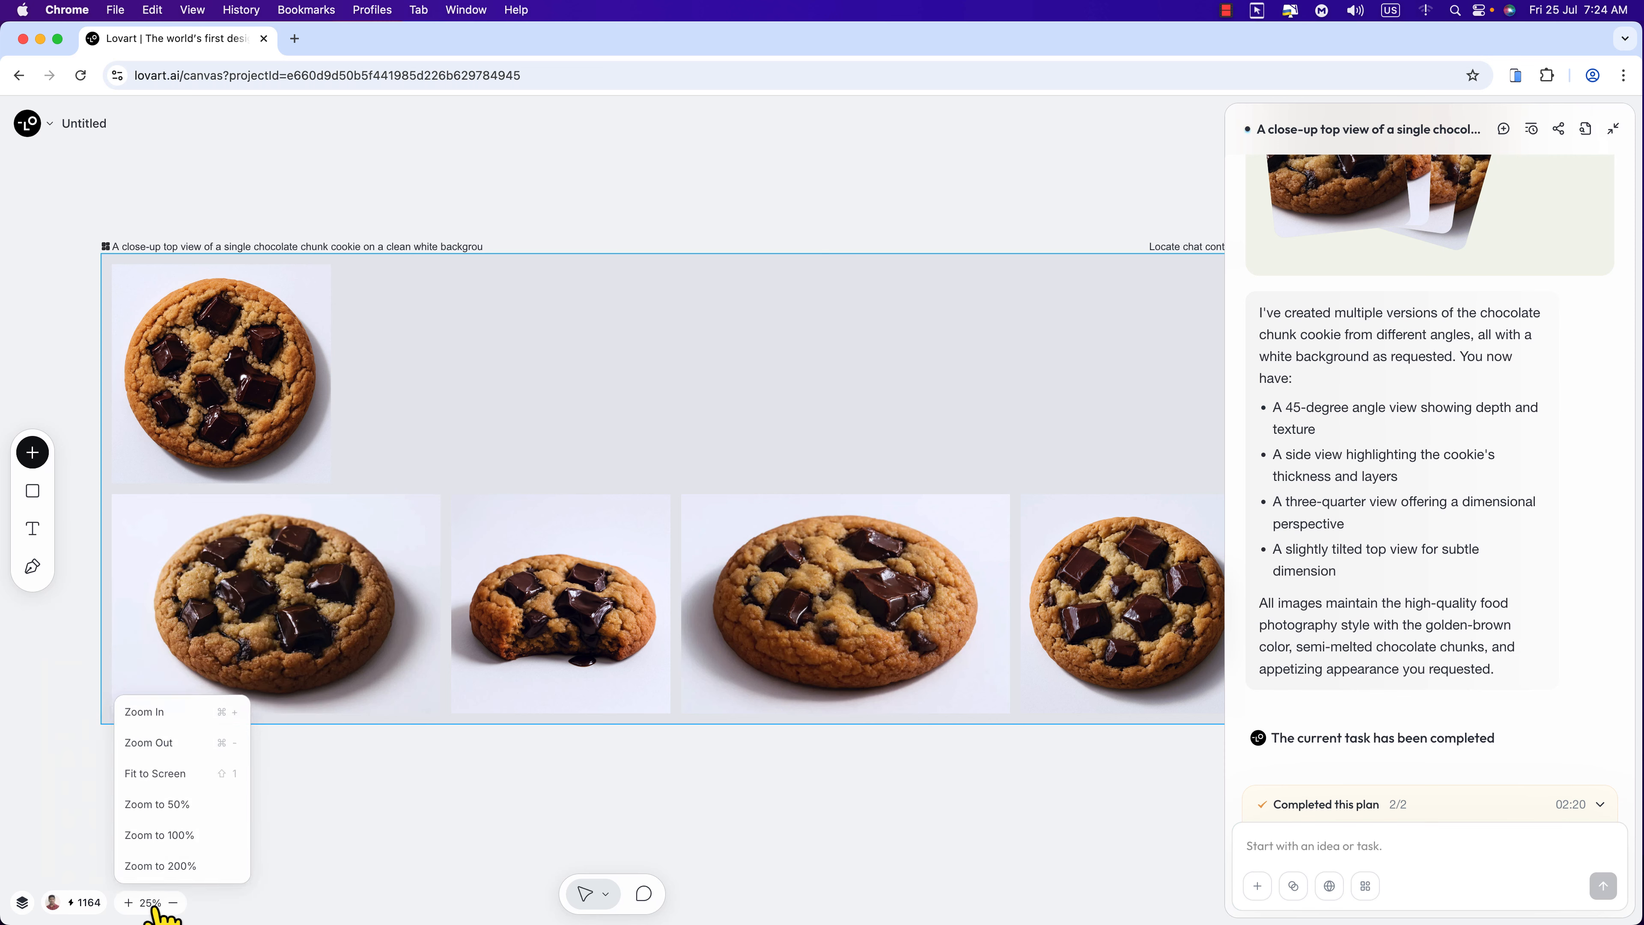
click(169, 783)
scroll(1395, 548, up, 5)
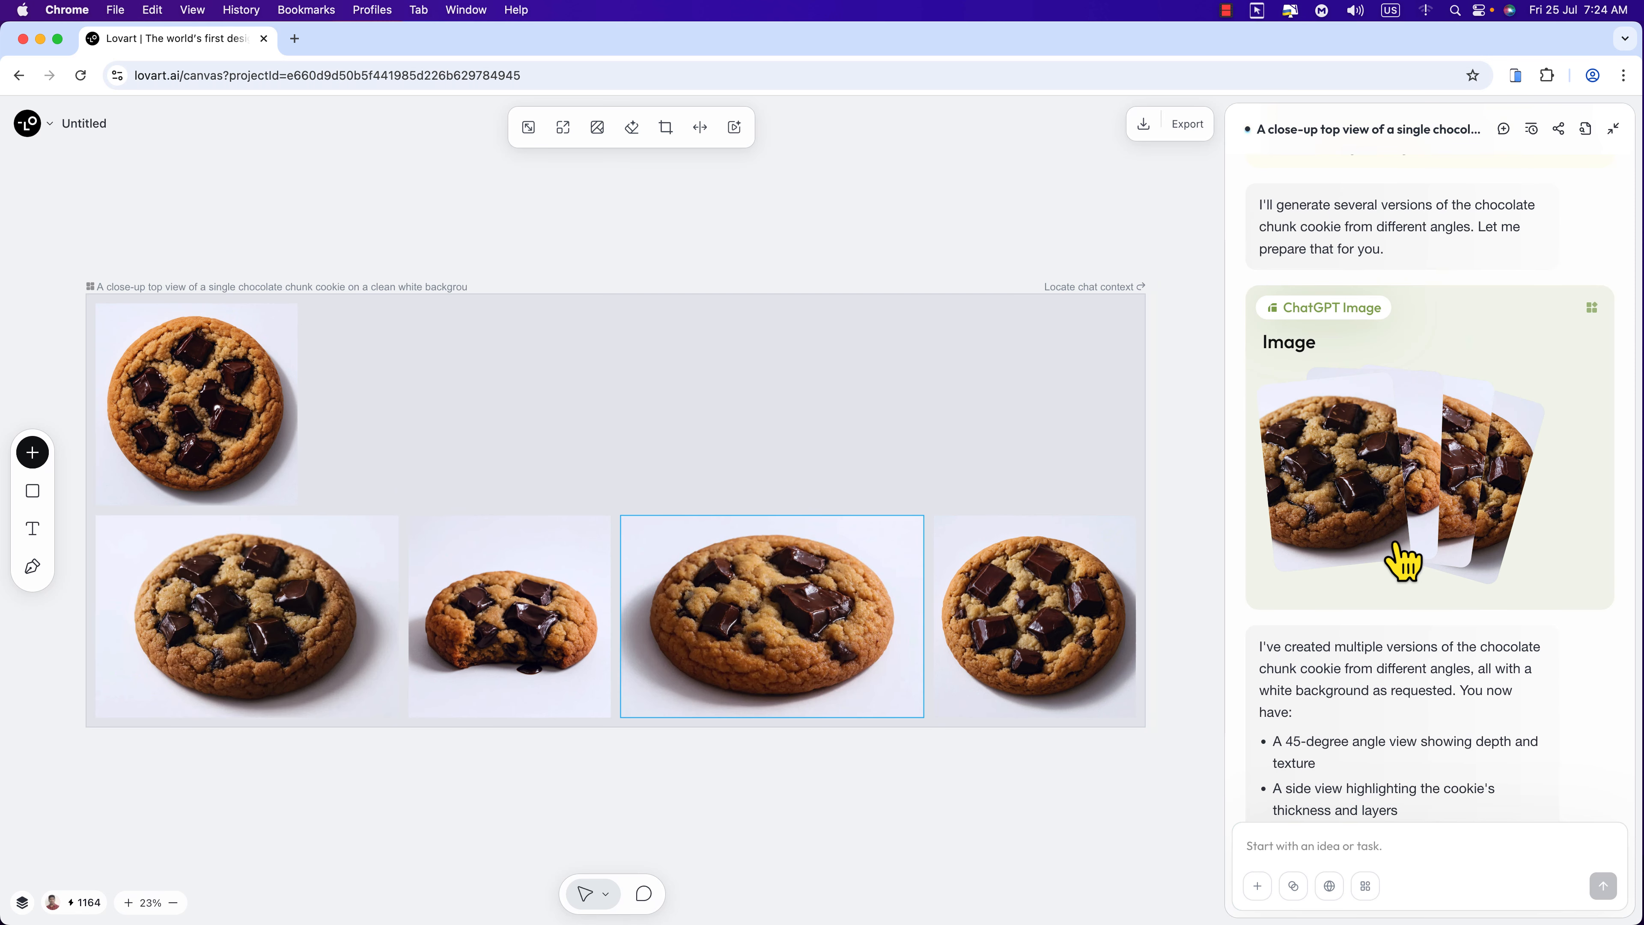
click(1365, 489)
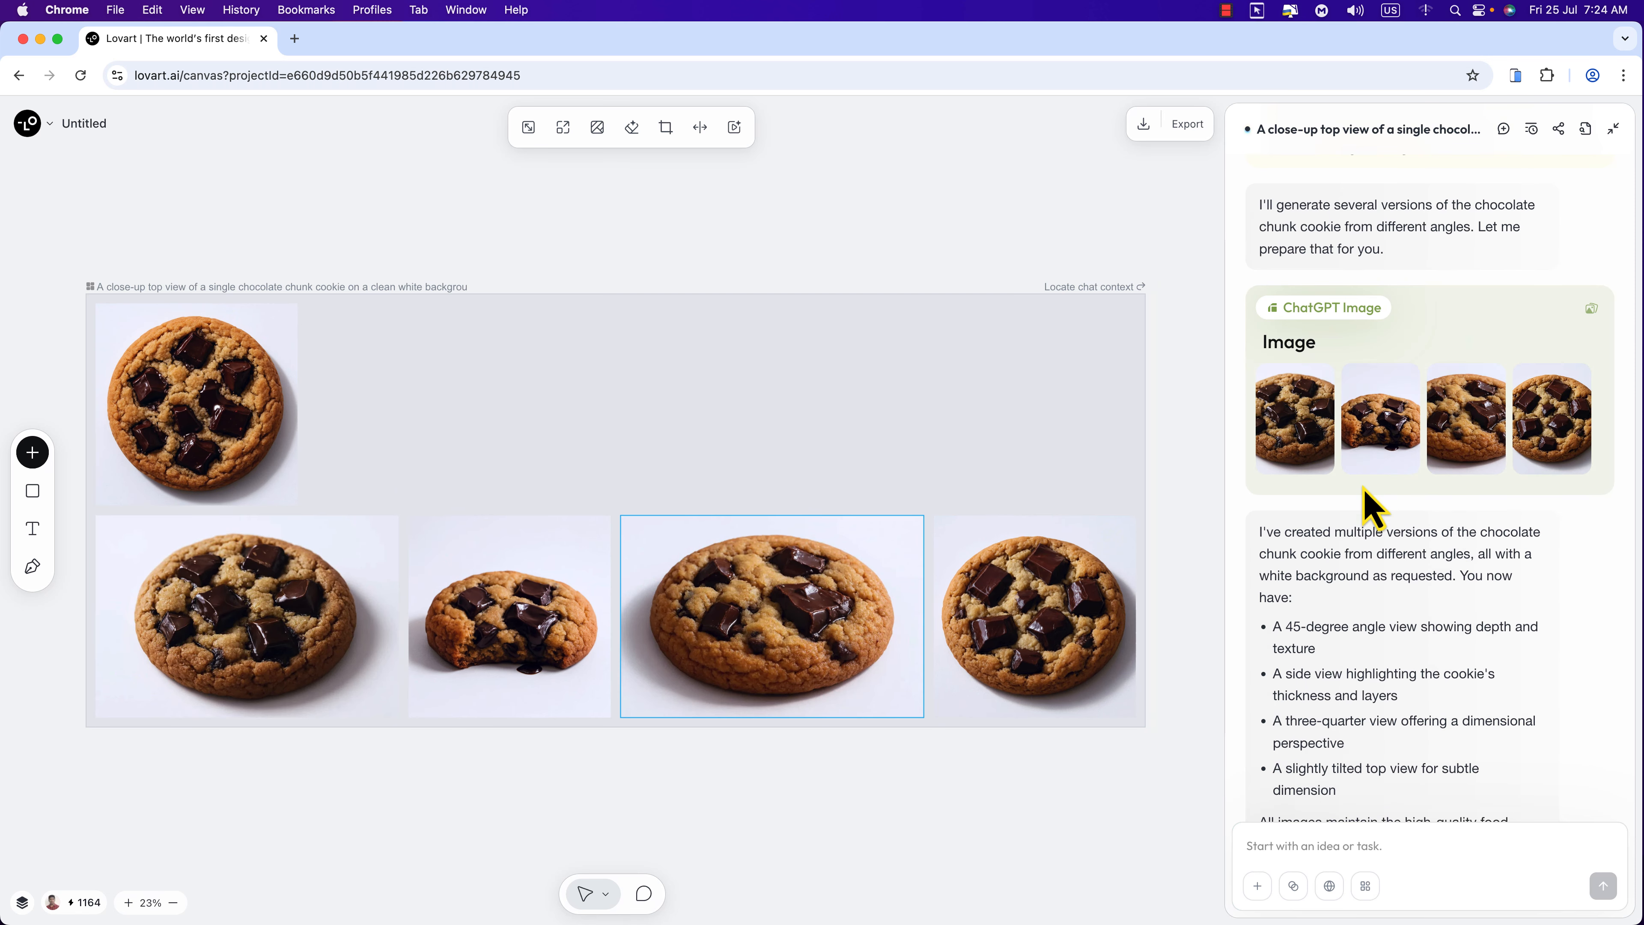
click(1540, 434)
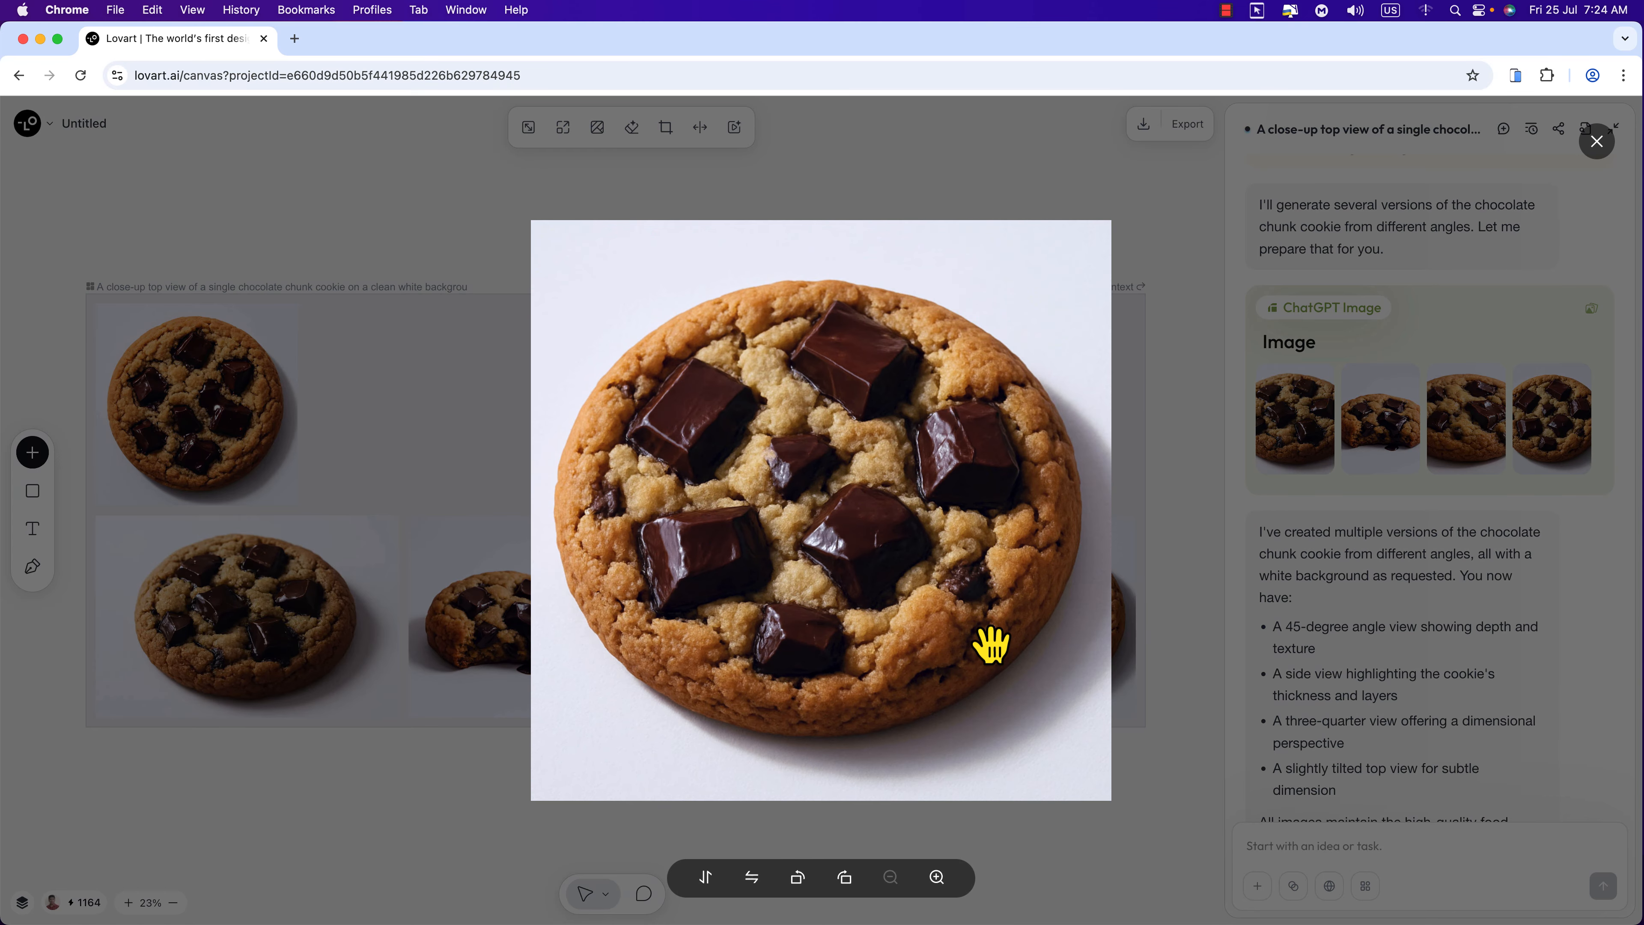
click(1167, 588)
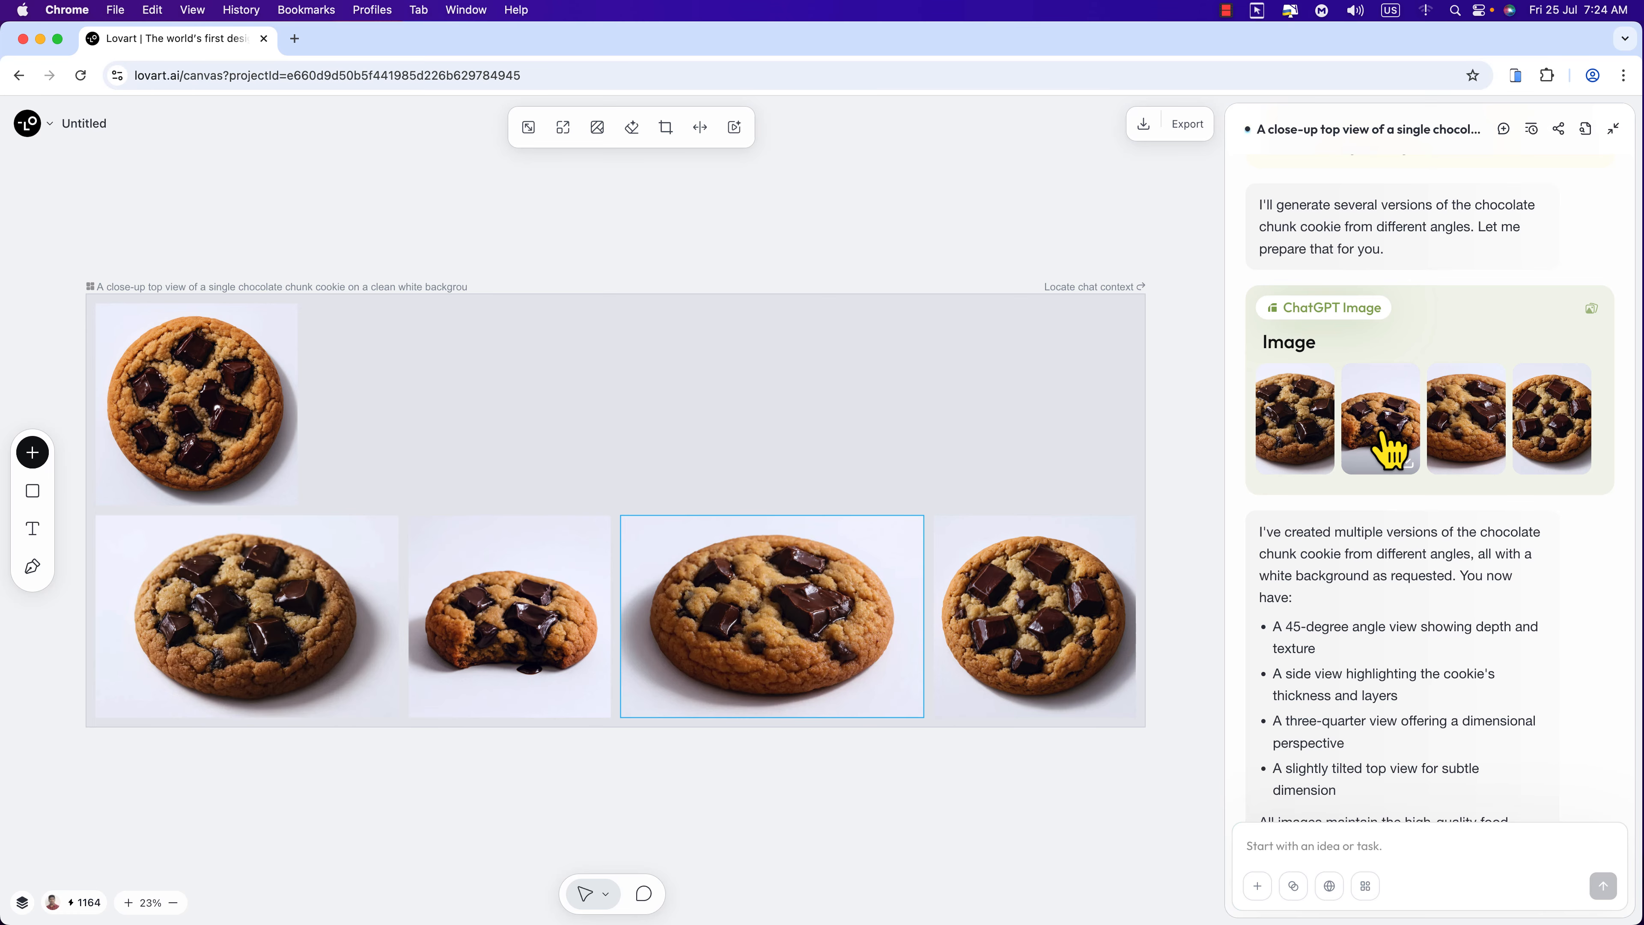
click(1381, 433)
click(1292, 441)
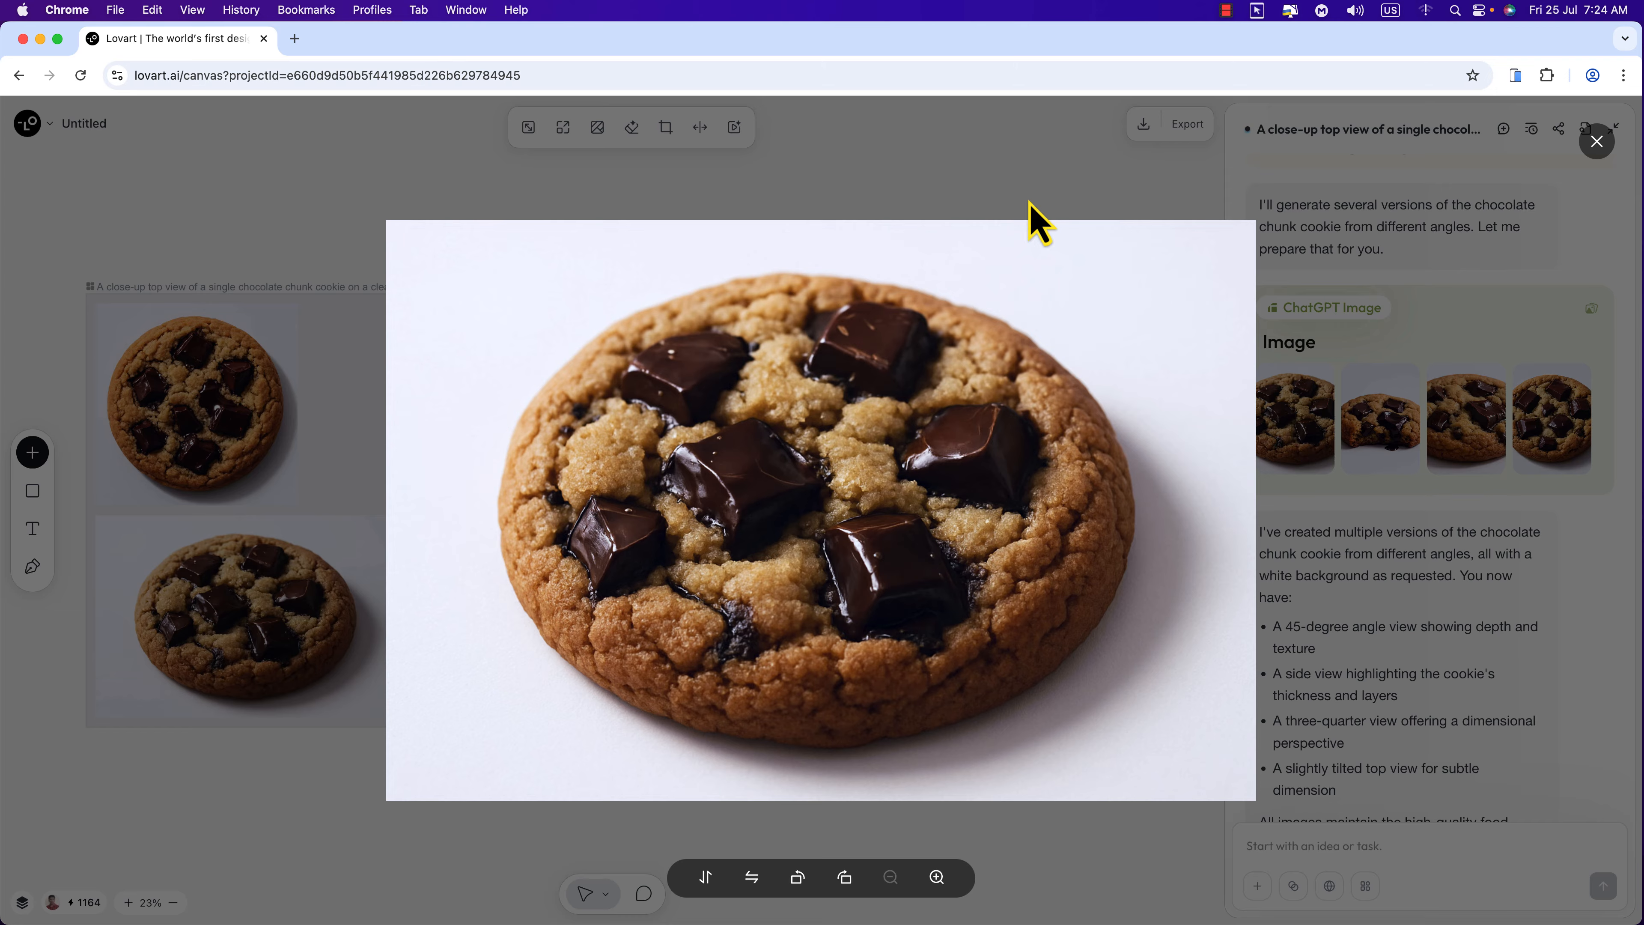
click(1031, 219)
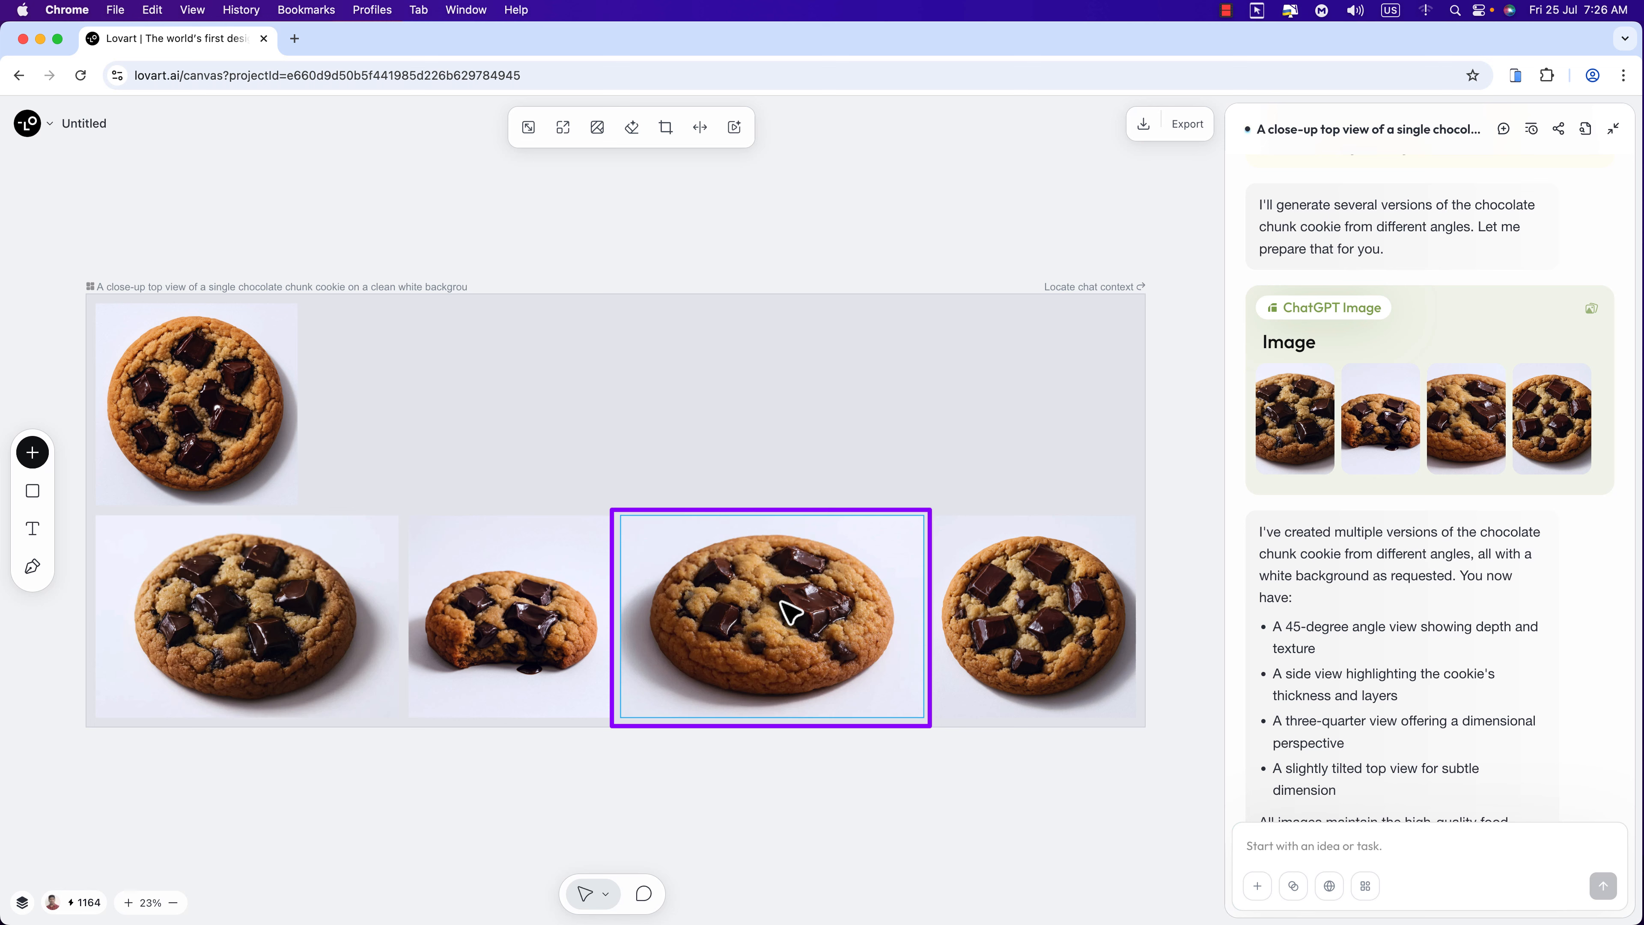
Add the third cookie image of the second row to the chat and submit "create Stack of cookies with cookie added.".
right_click(754, 634)
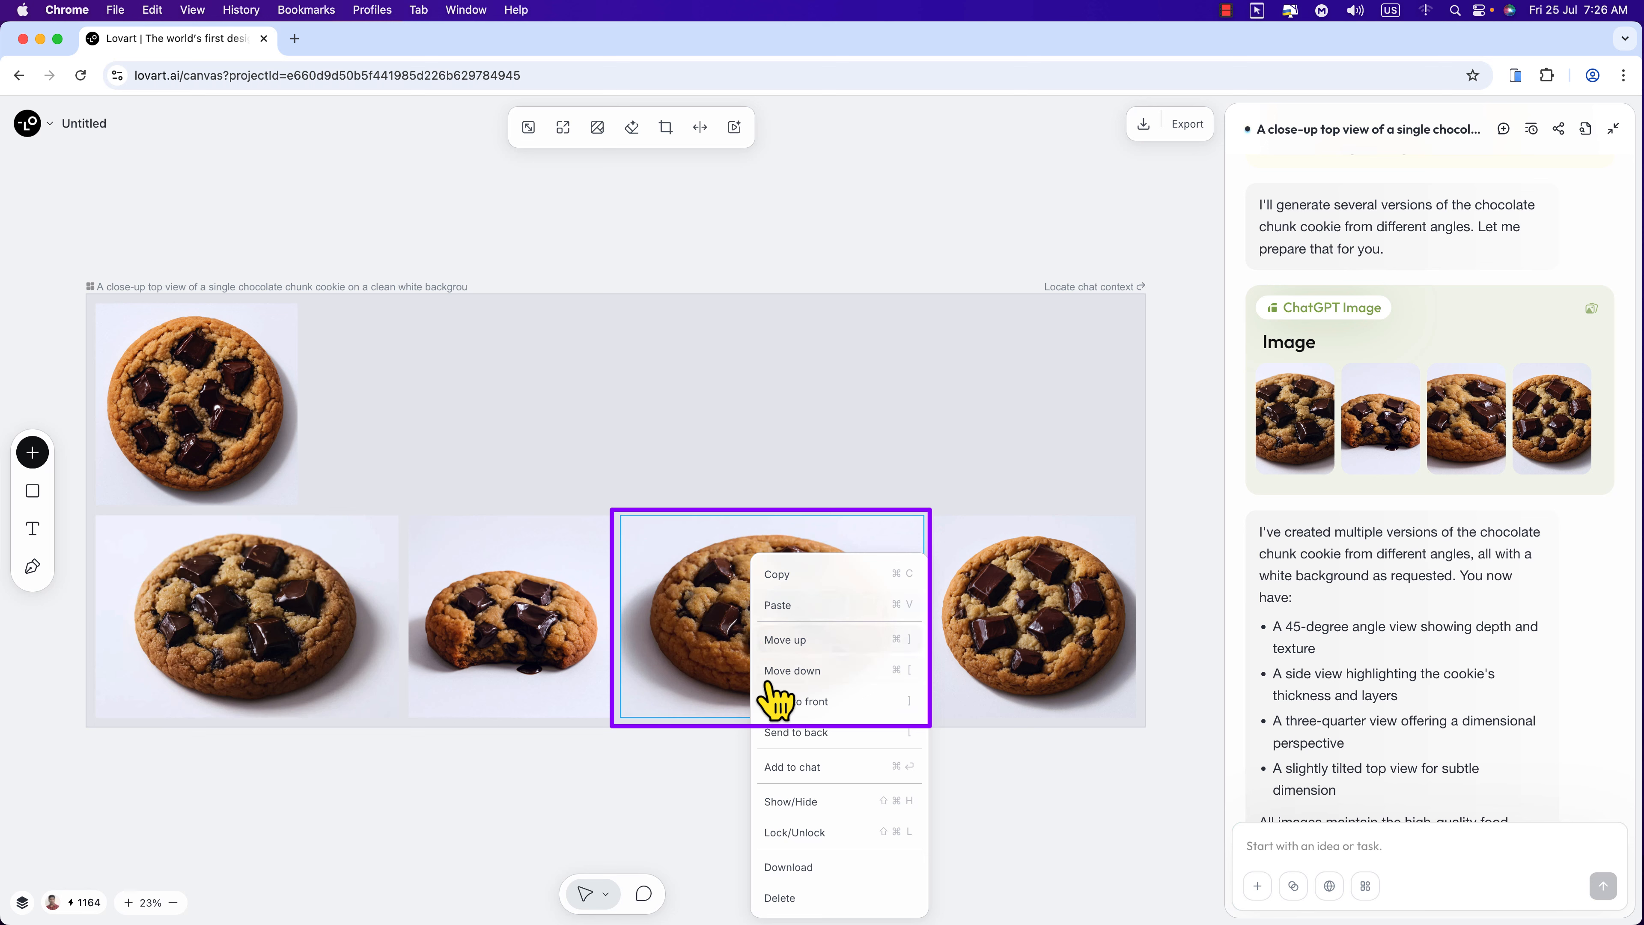
click(790, 766)
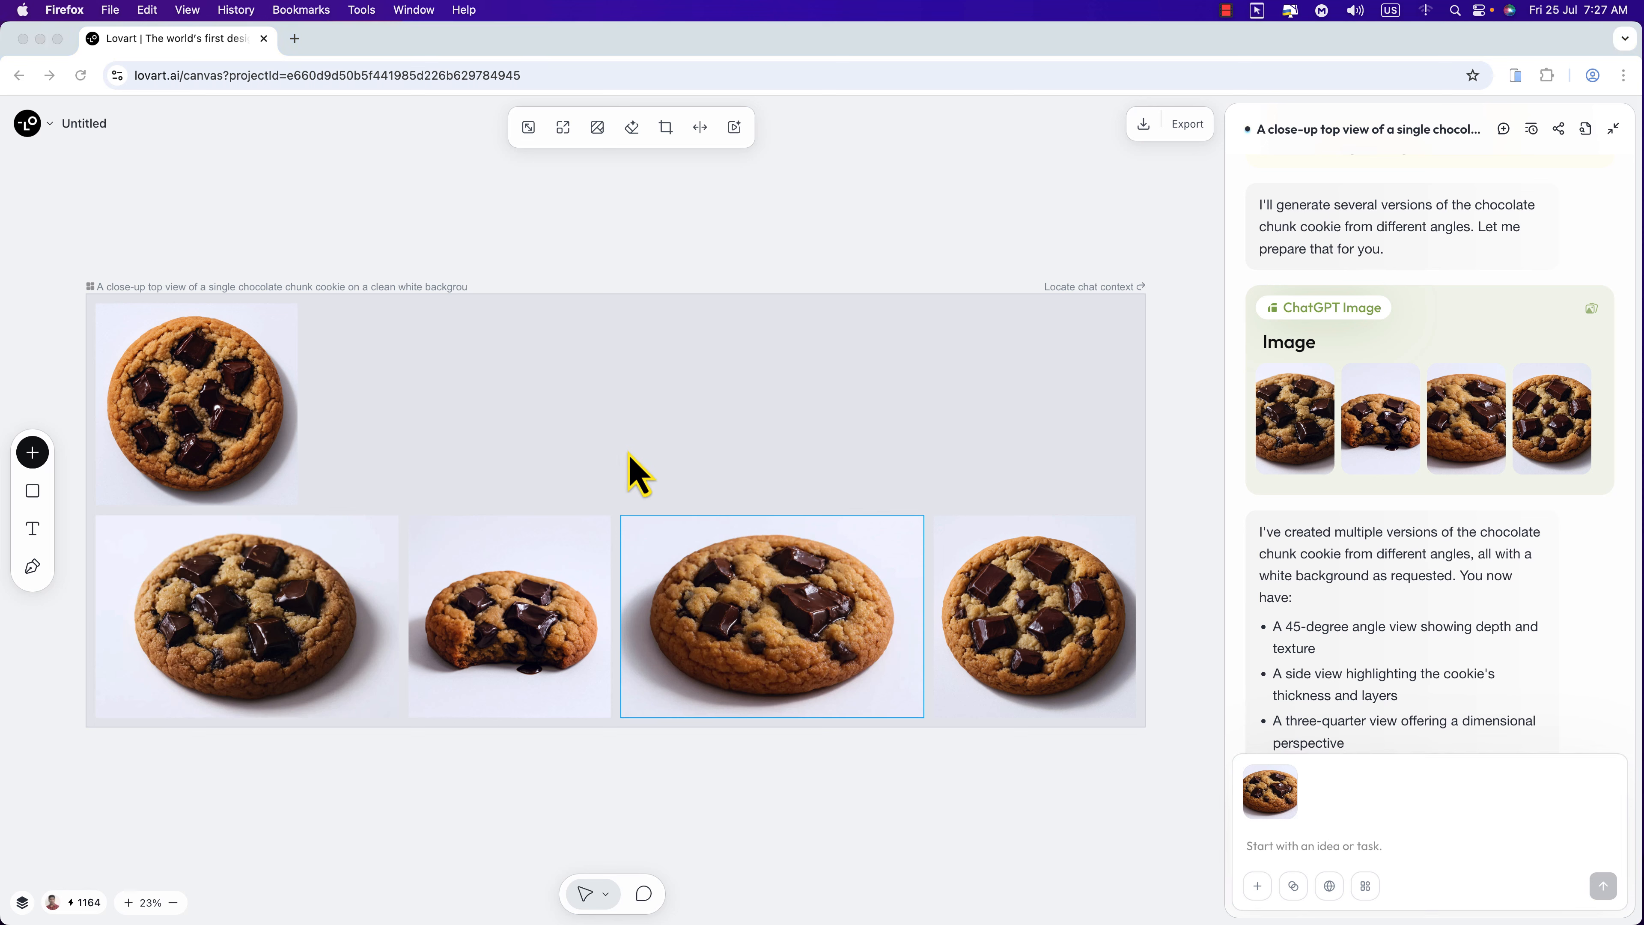
click(1270, 851)
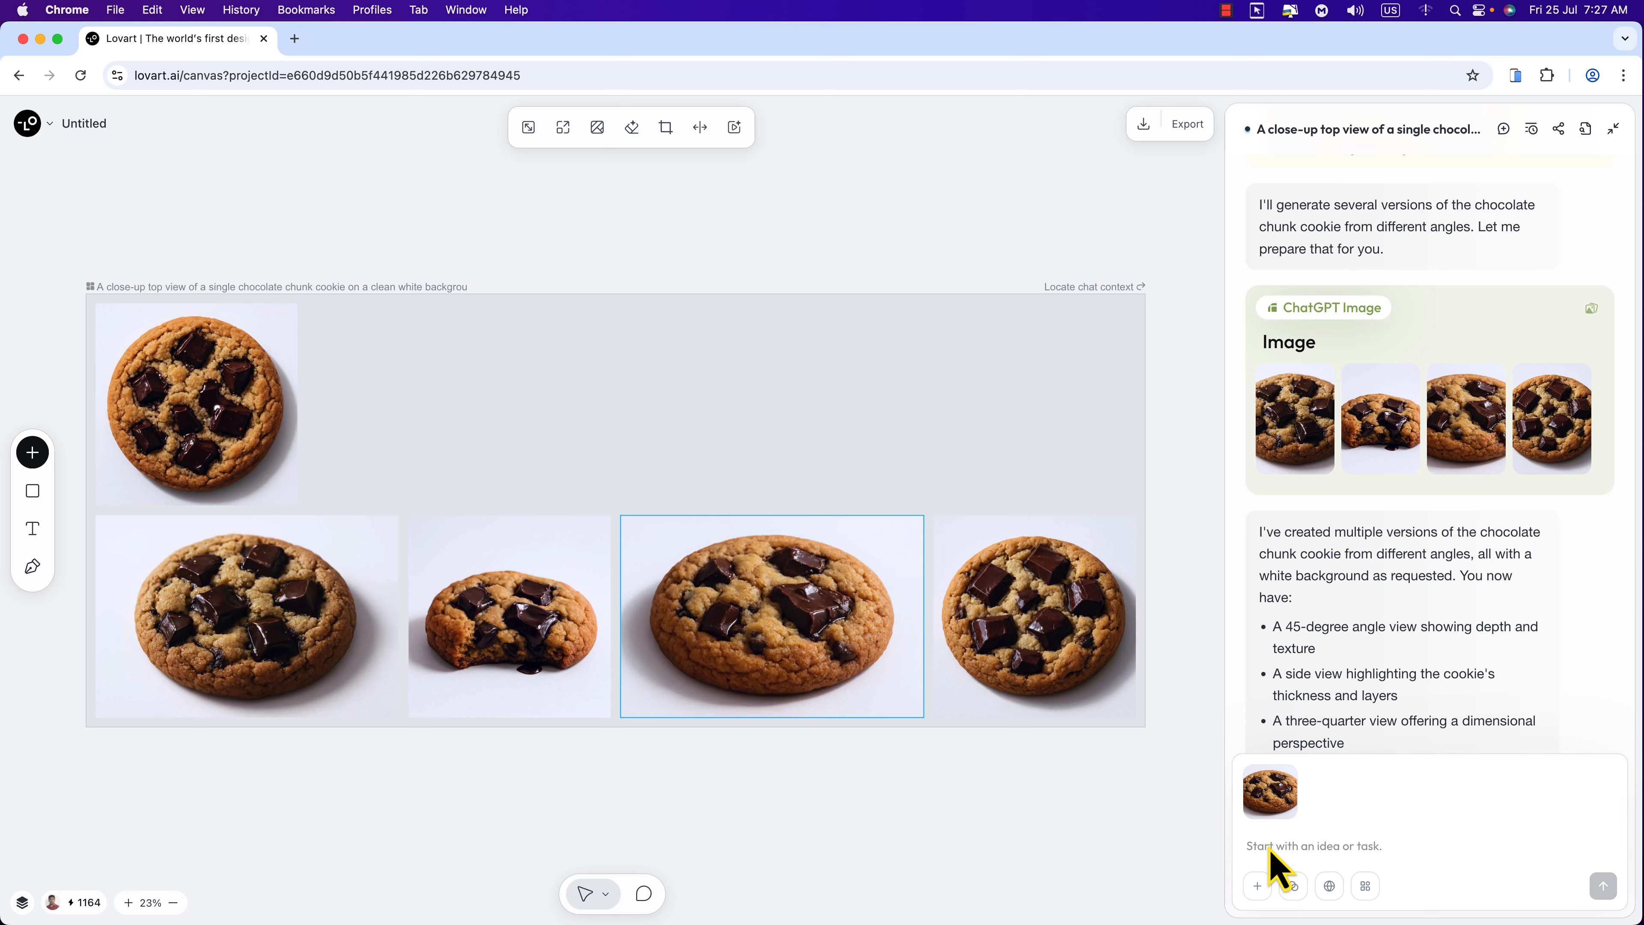
click(1266, 849)
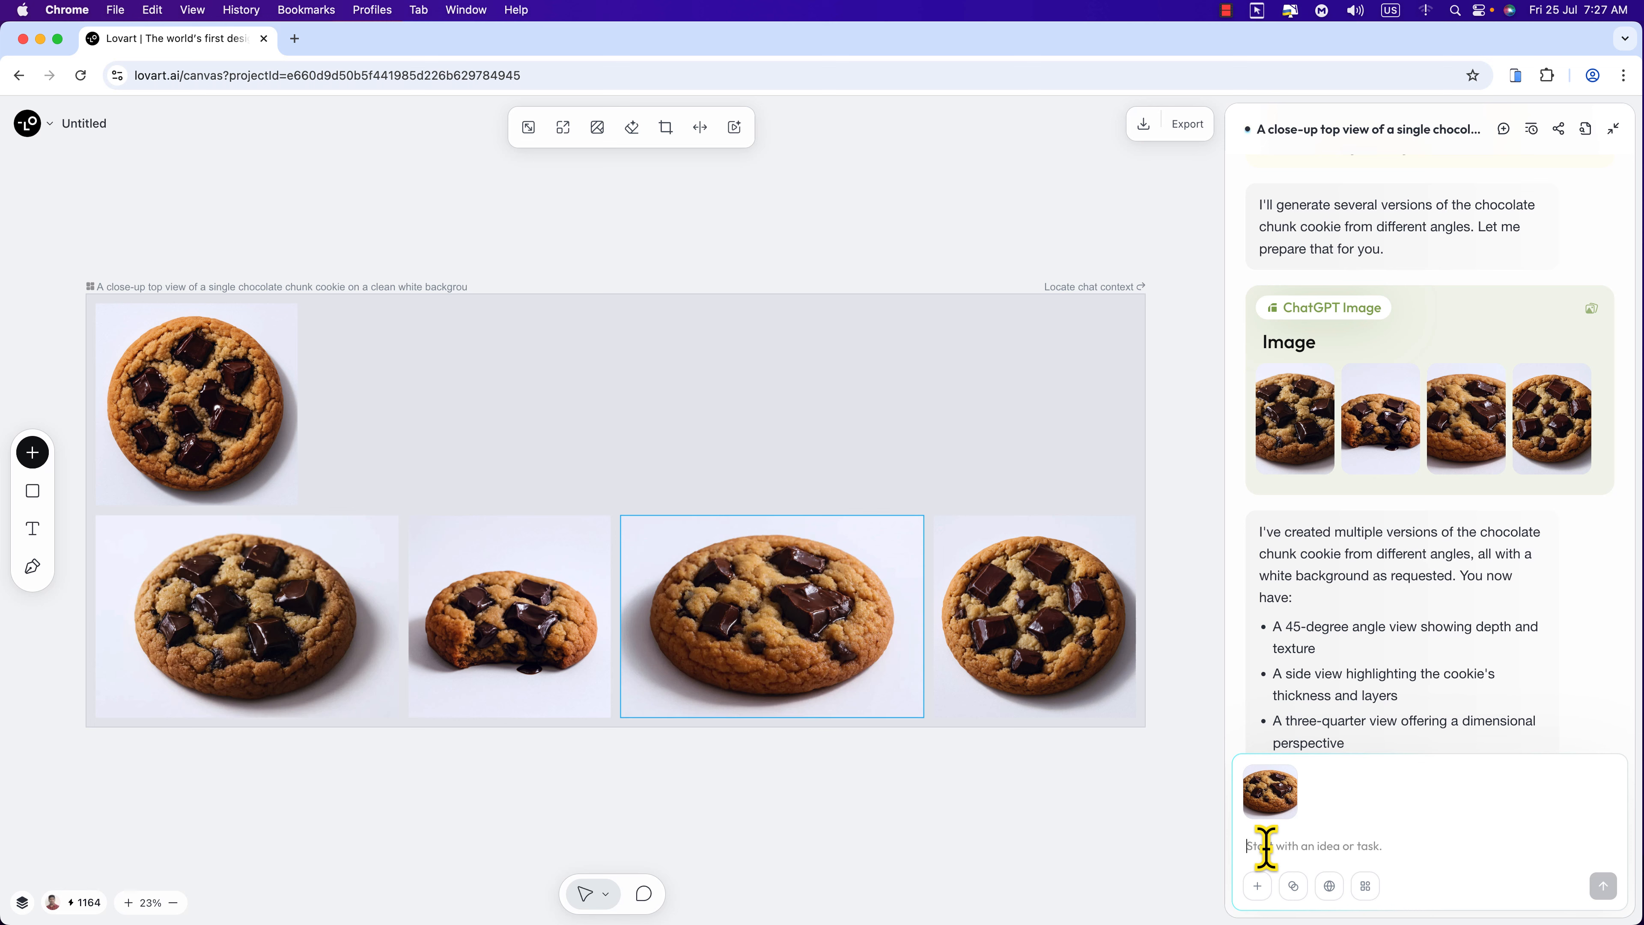
text(create Stack of cookies)
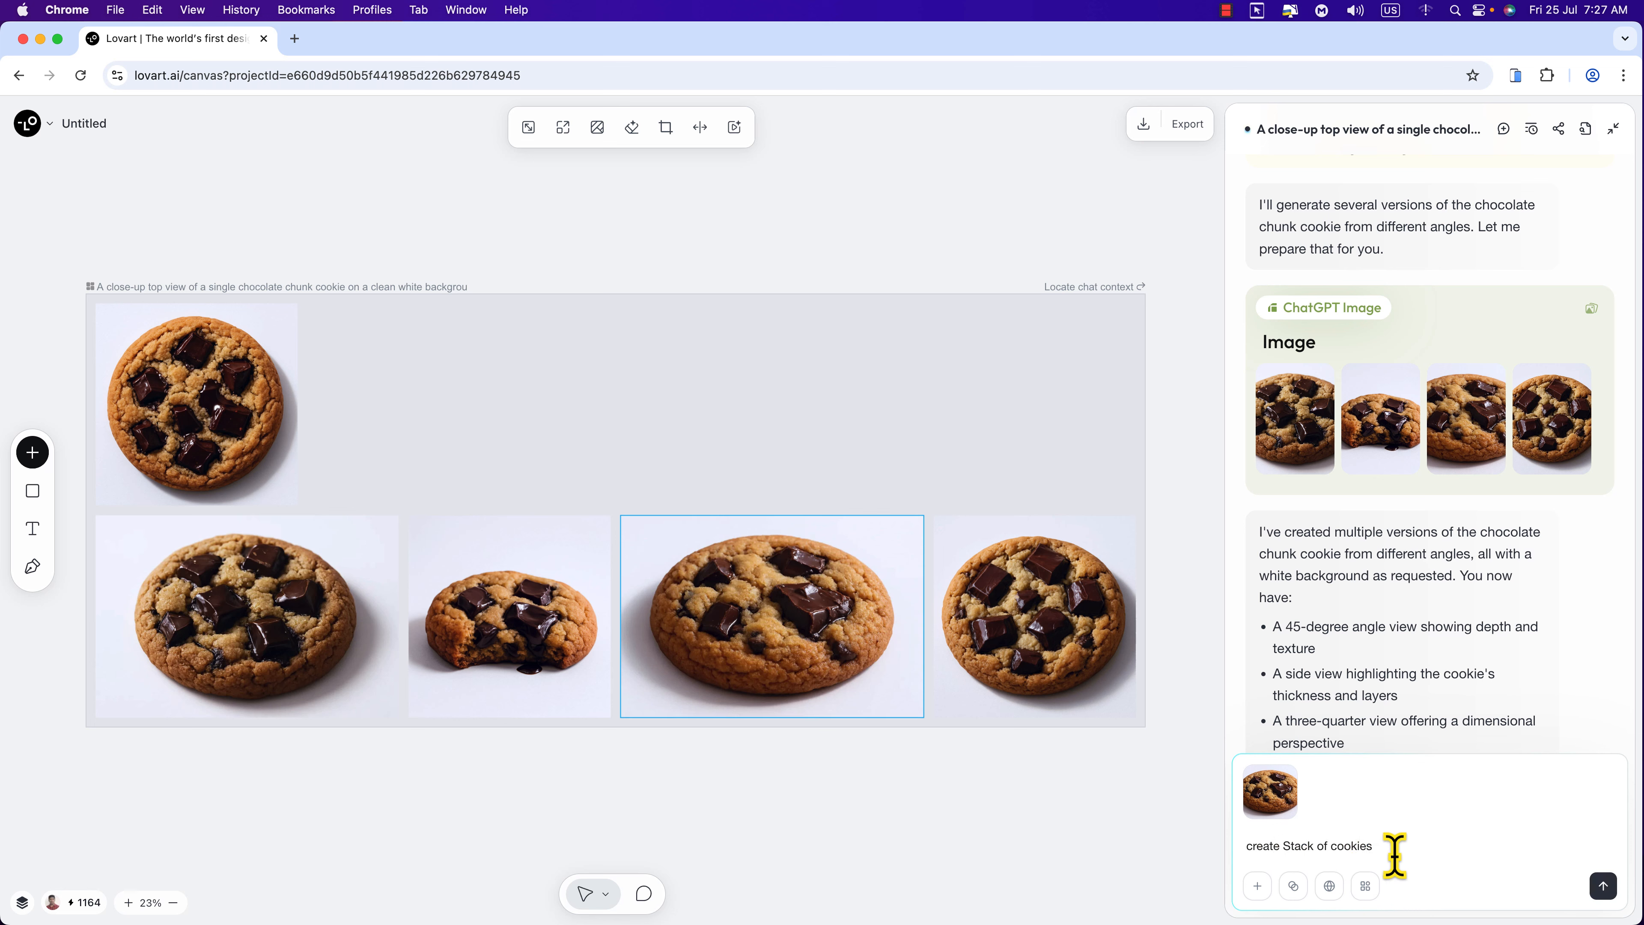
text(with cookie added as)
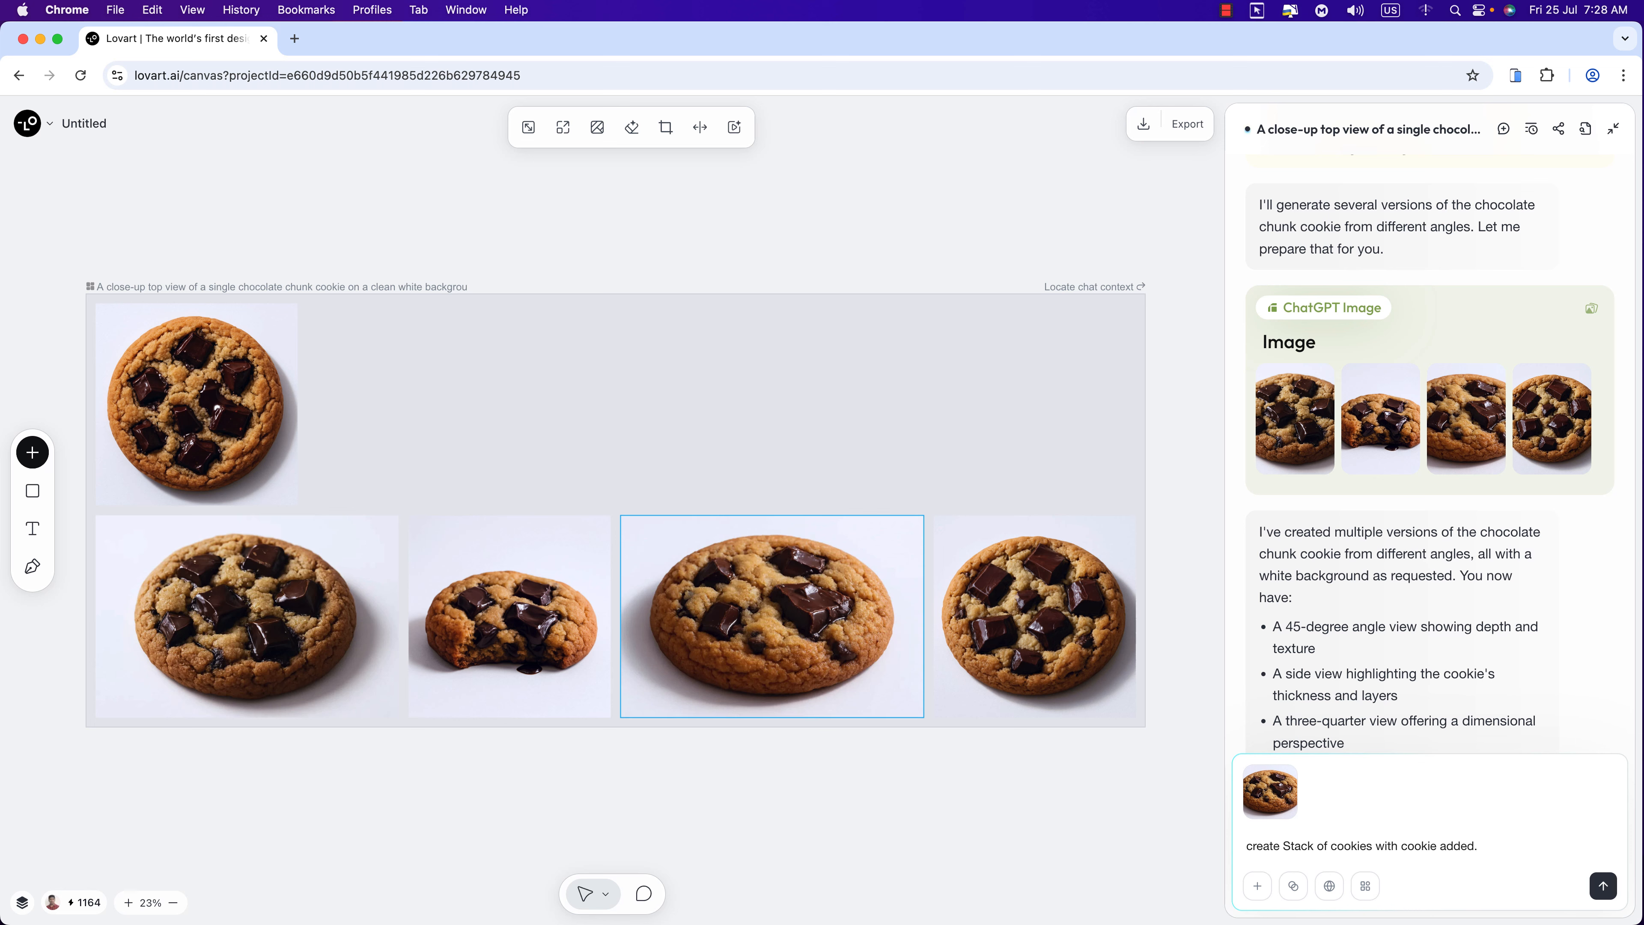
click(1603, 885)
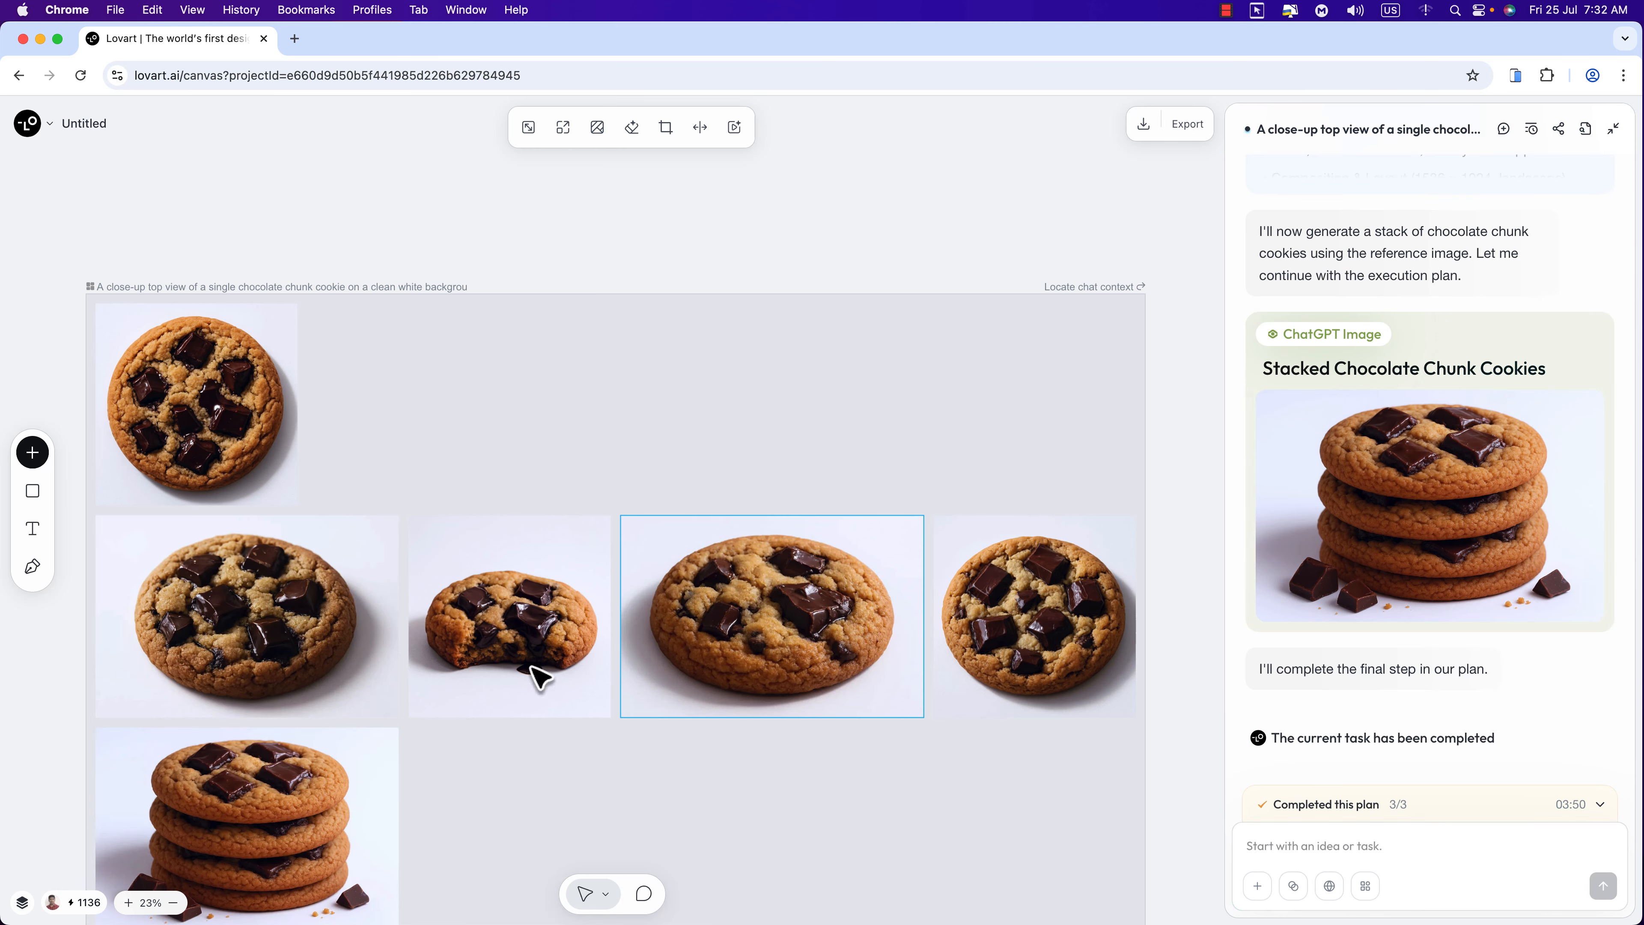
Select the stacked cookies image on the canvas and preview the chat's version at full size.
scroll(301, 661, down, 5)
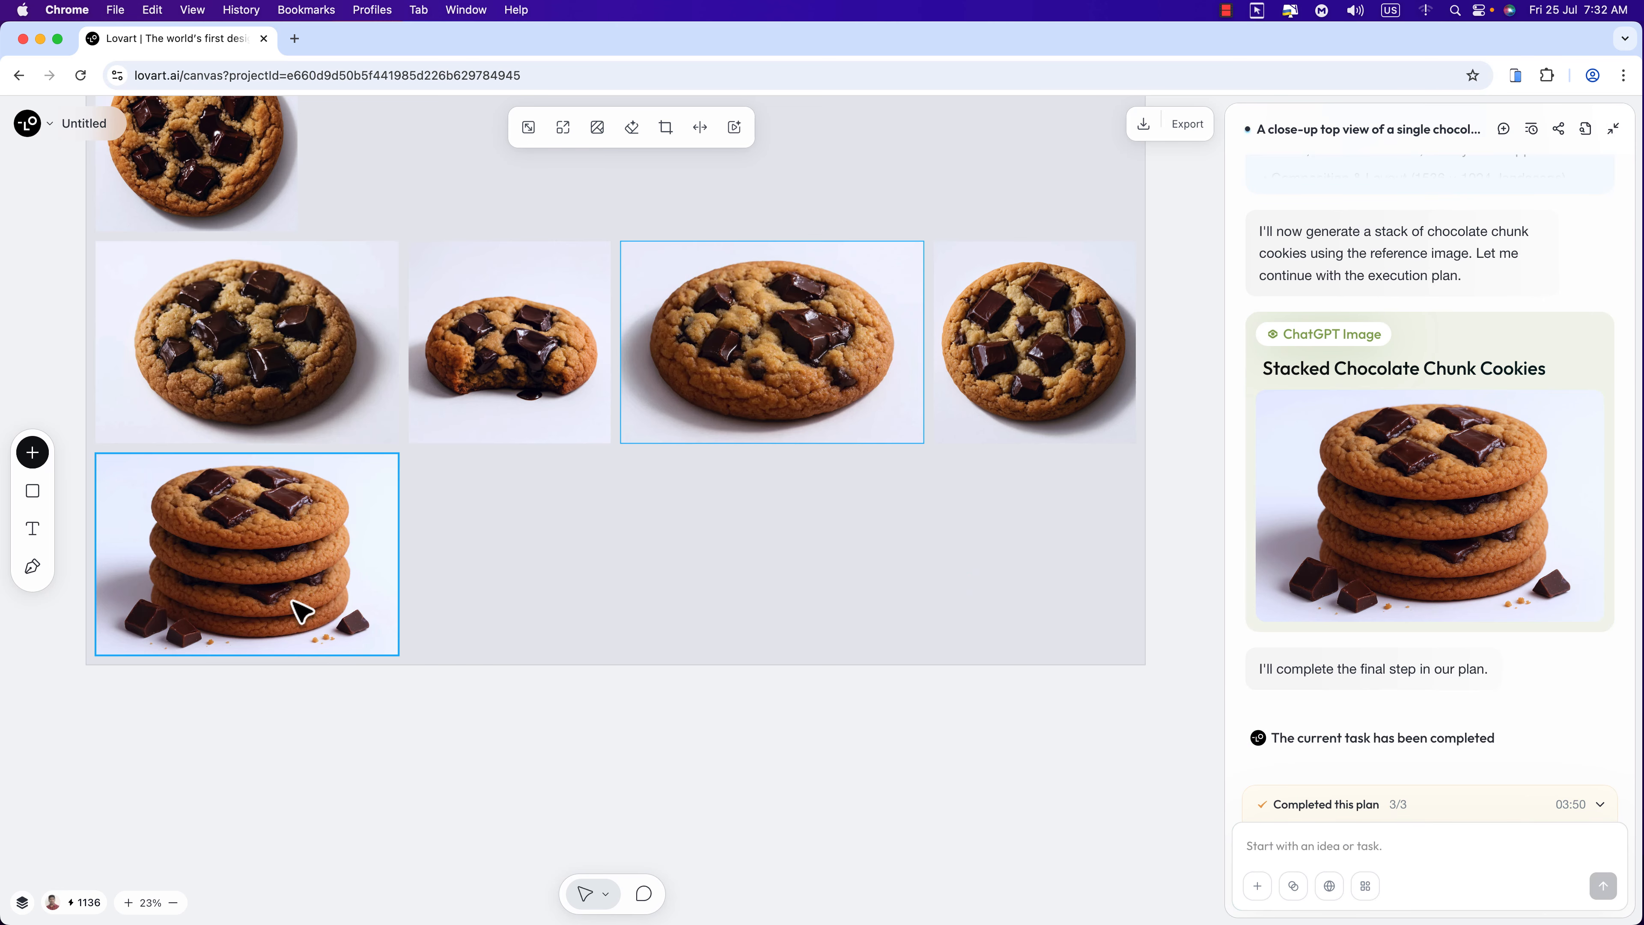
click(330, 580)
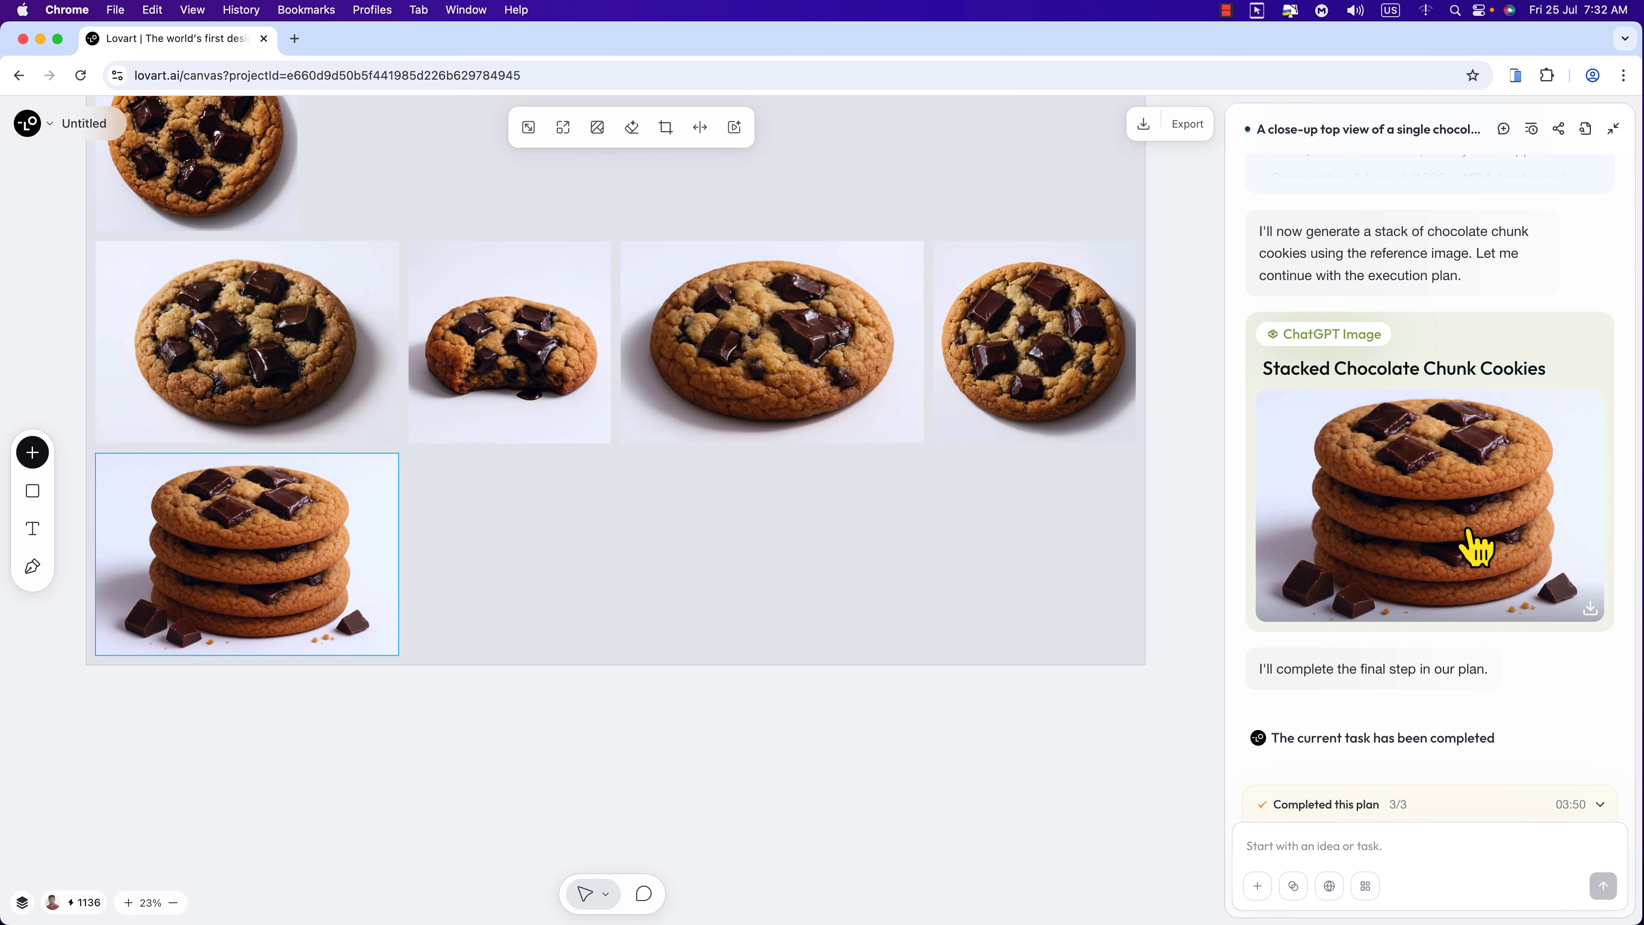
click(1468, 546)
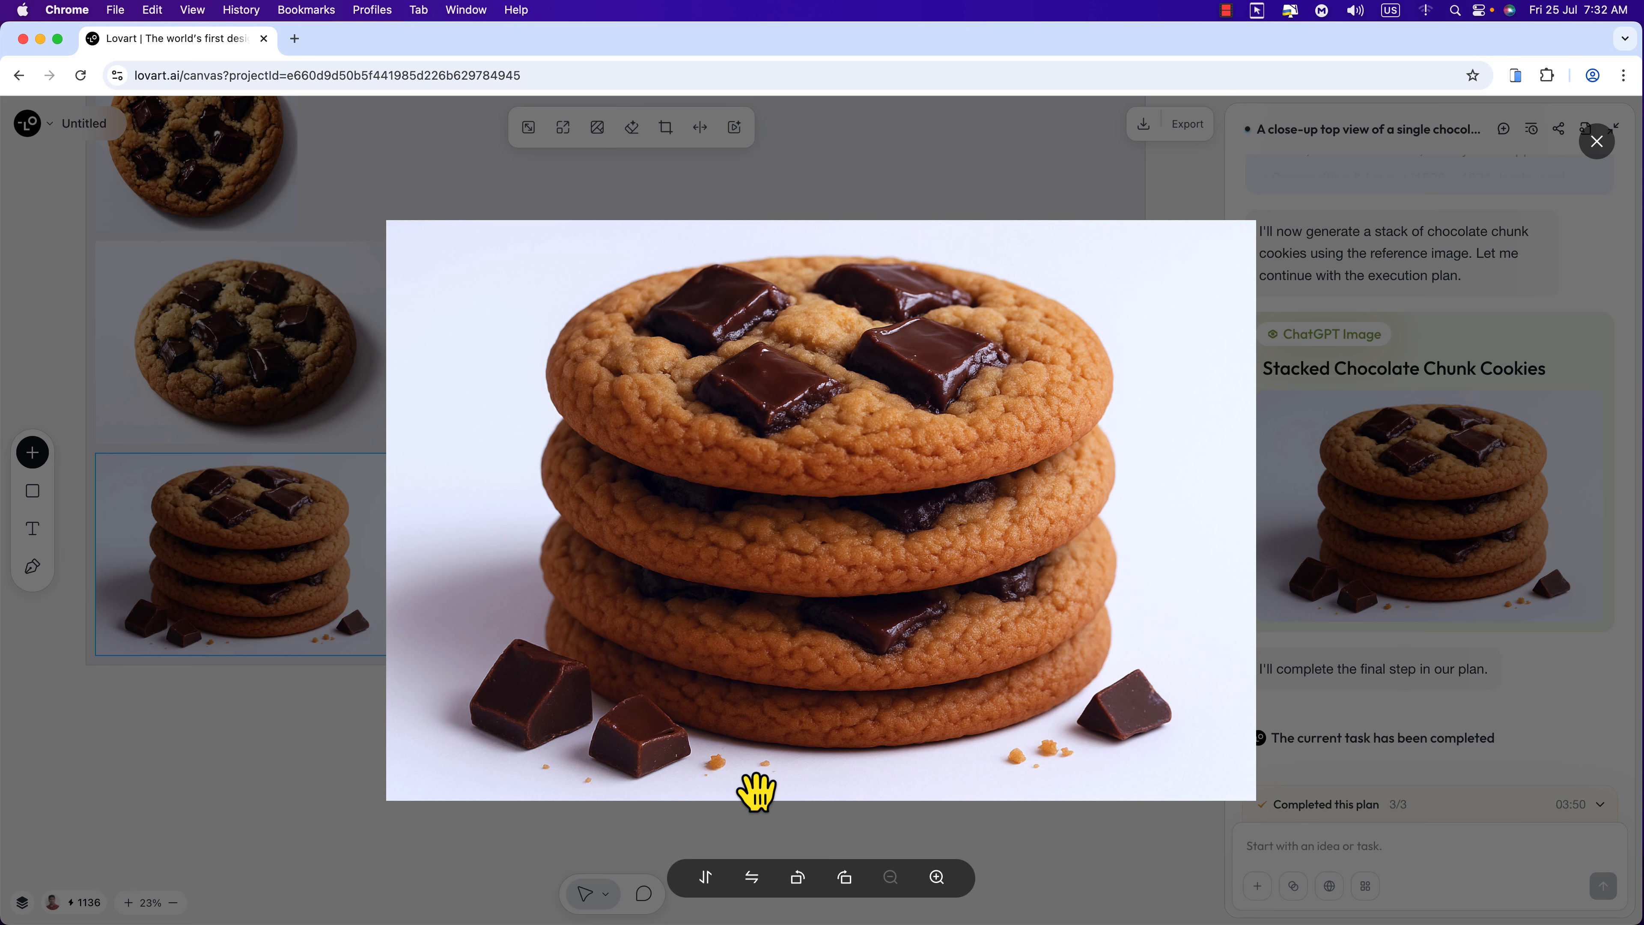
click(696, 822)
Submit the prompt "create several stacks of cookie" in the chat.
click(1395, 840)
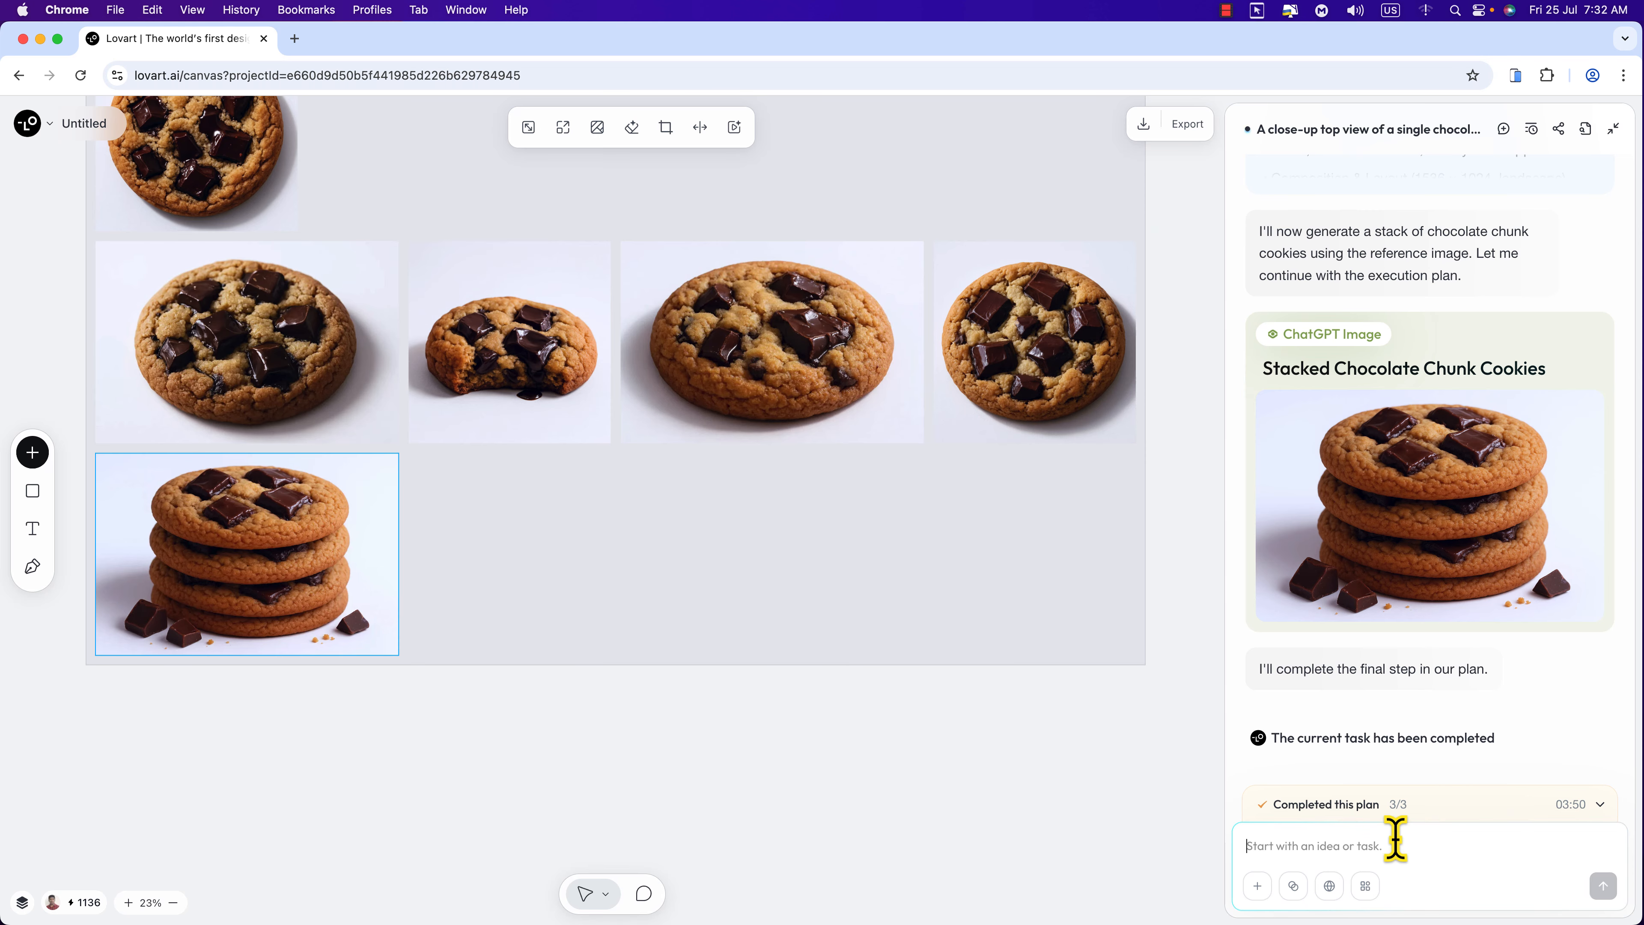
text(create several stacks of cookie)
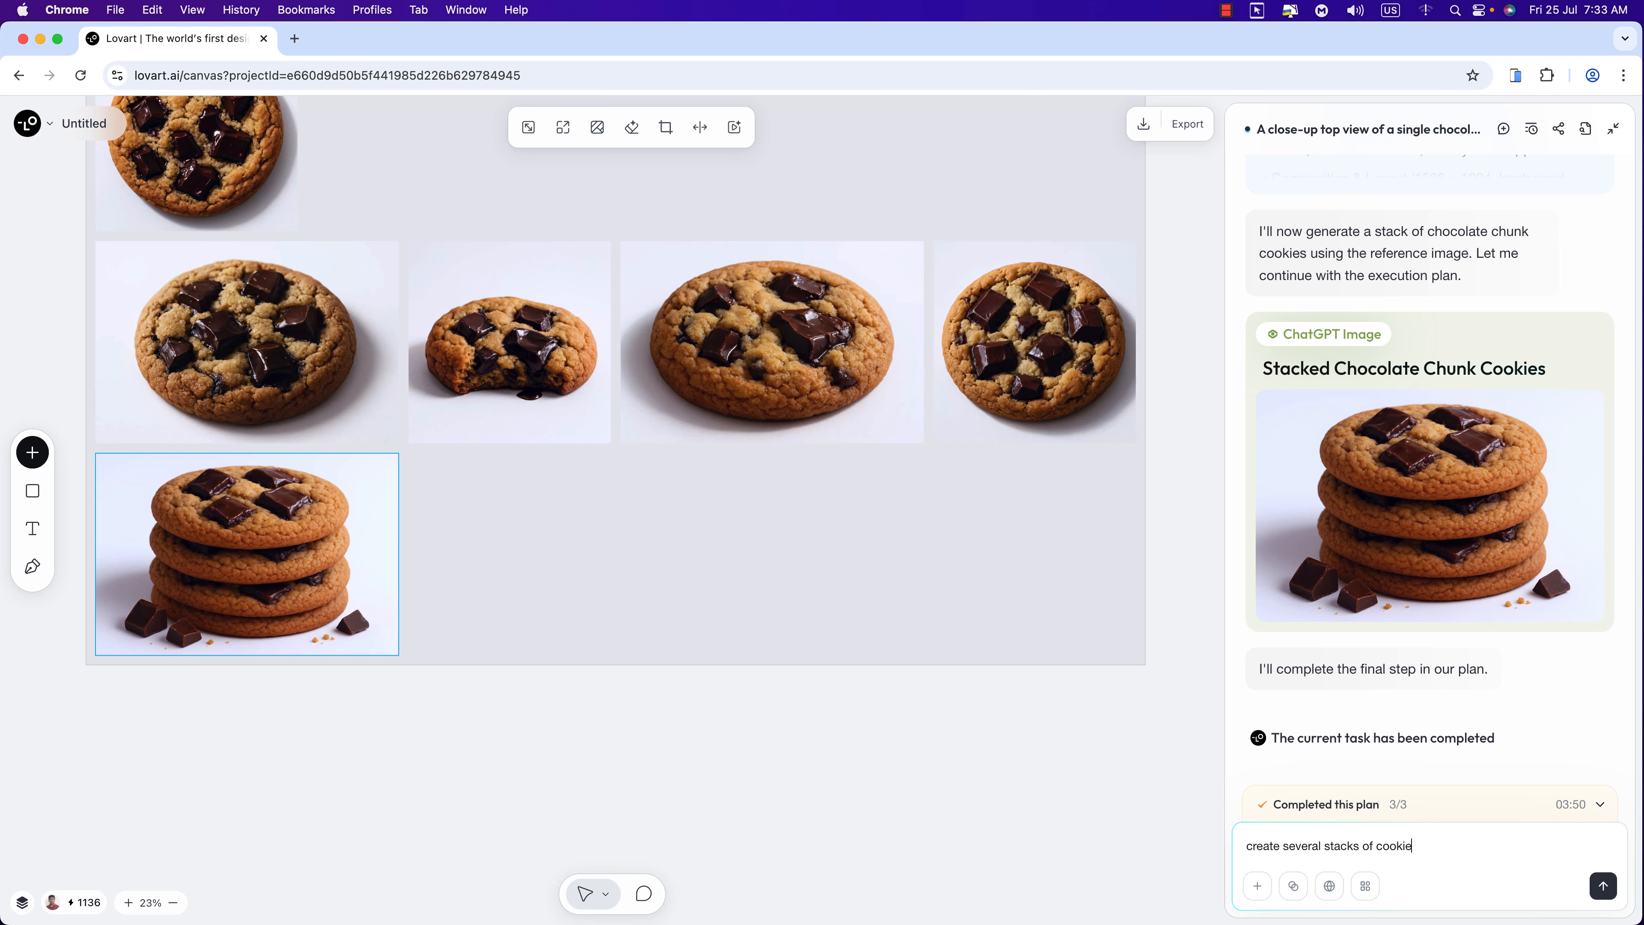
key(Return)
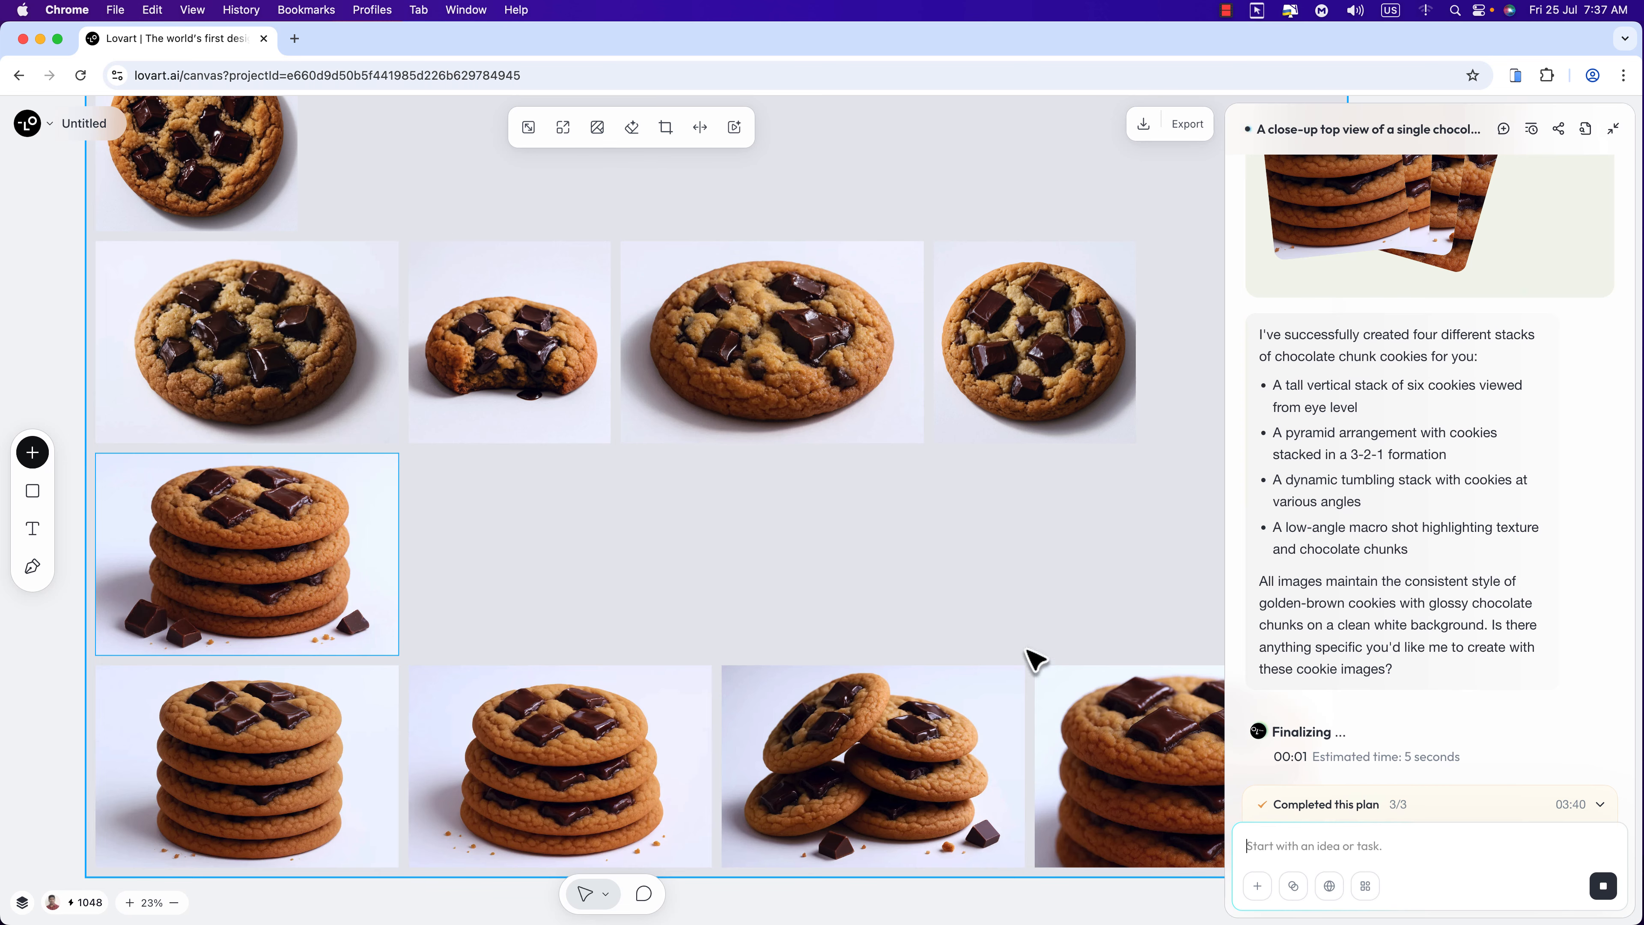
Fit all images to the screen to examine the new row of cookie stacks.
scroll(842, 606, down, 1)
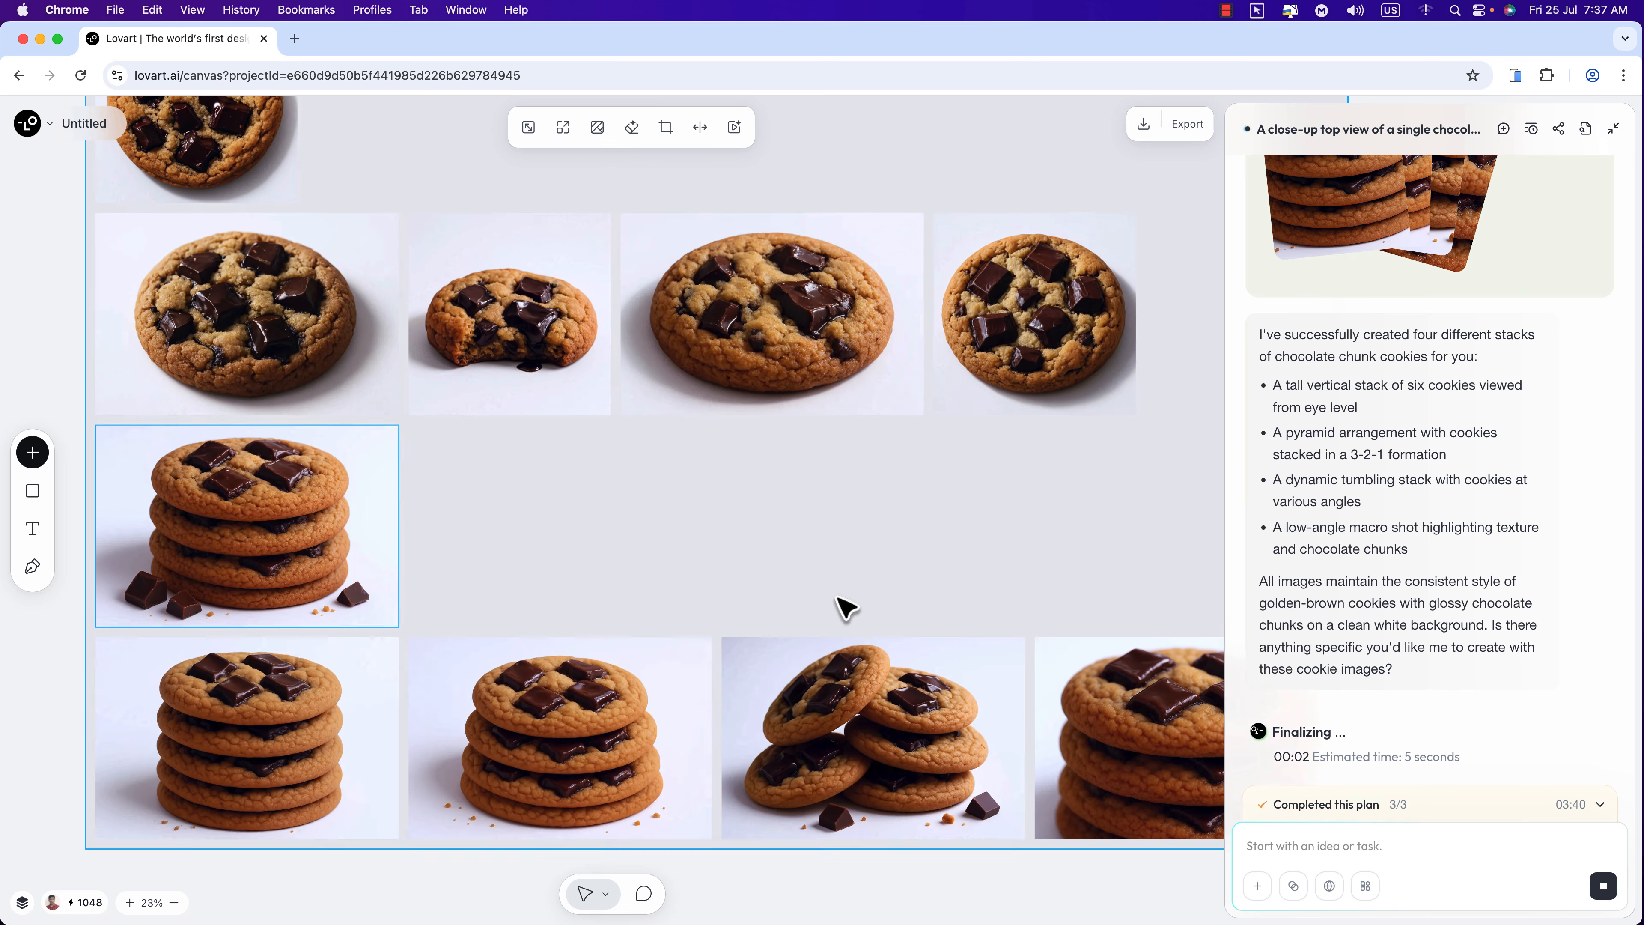
scroll(842, 605, down, 3)
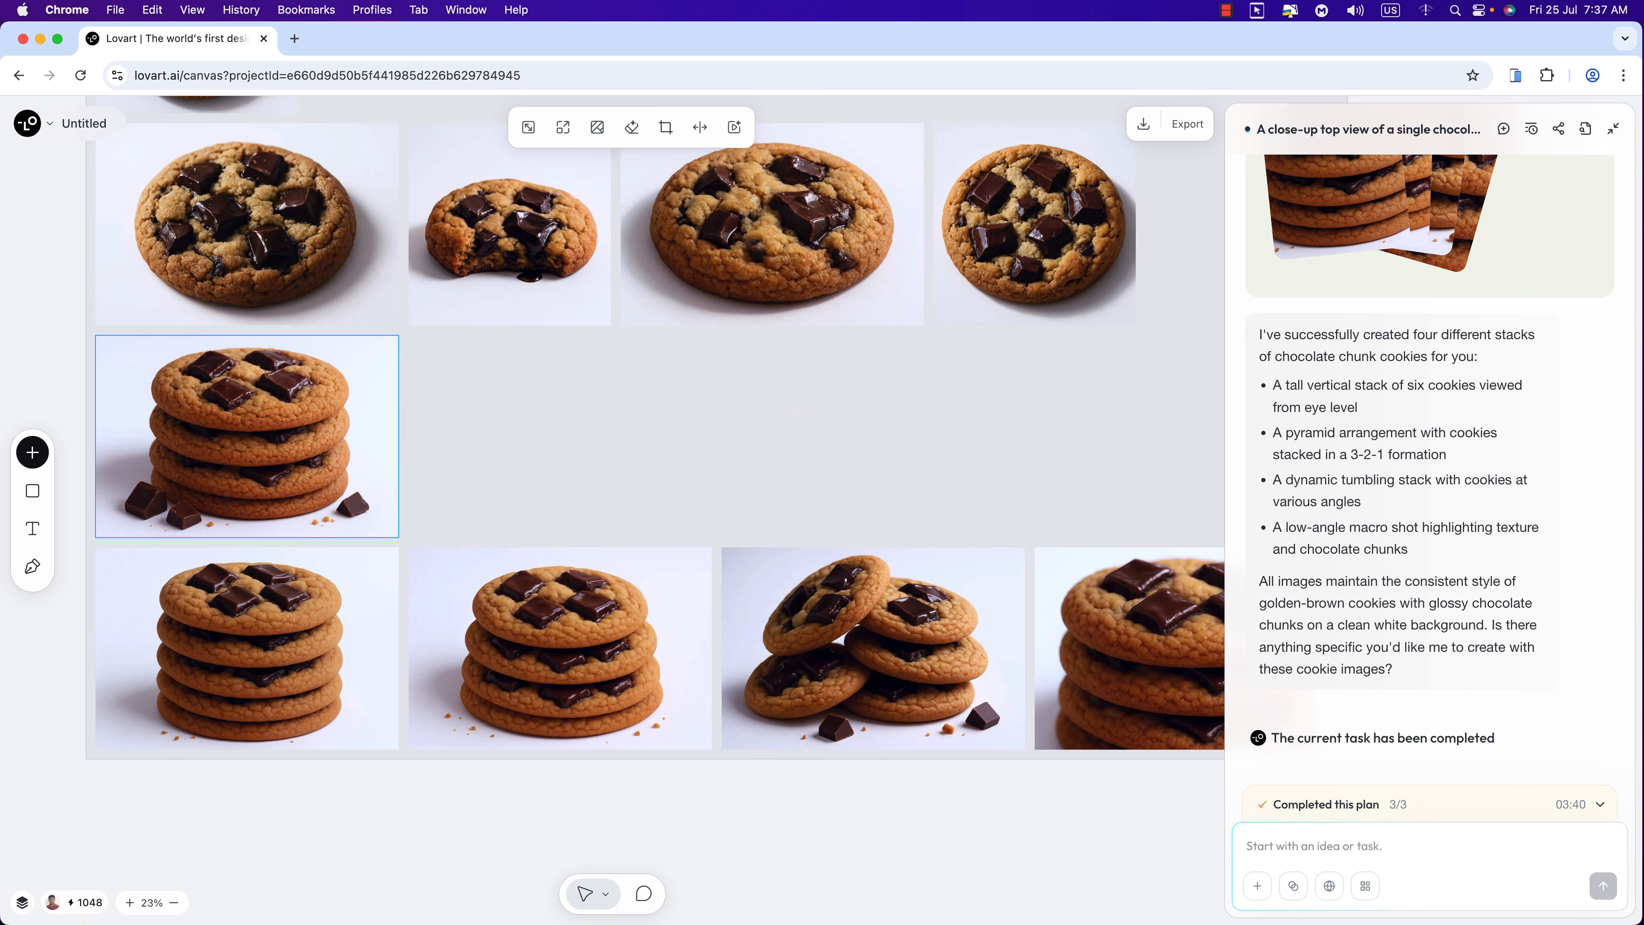
click(151, 902)
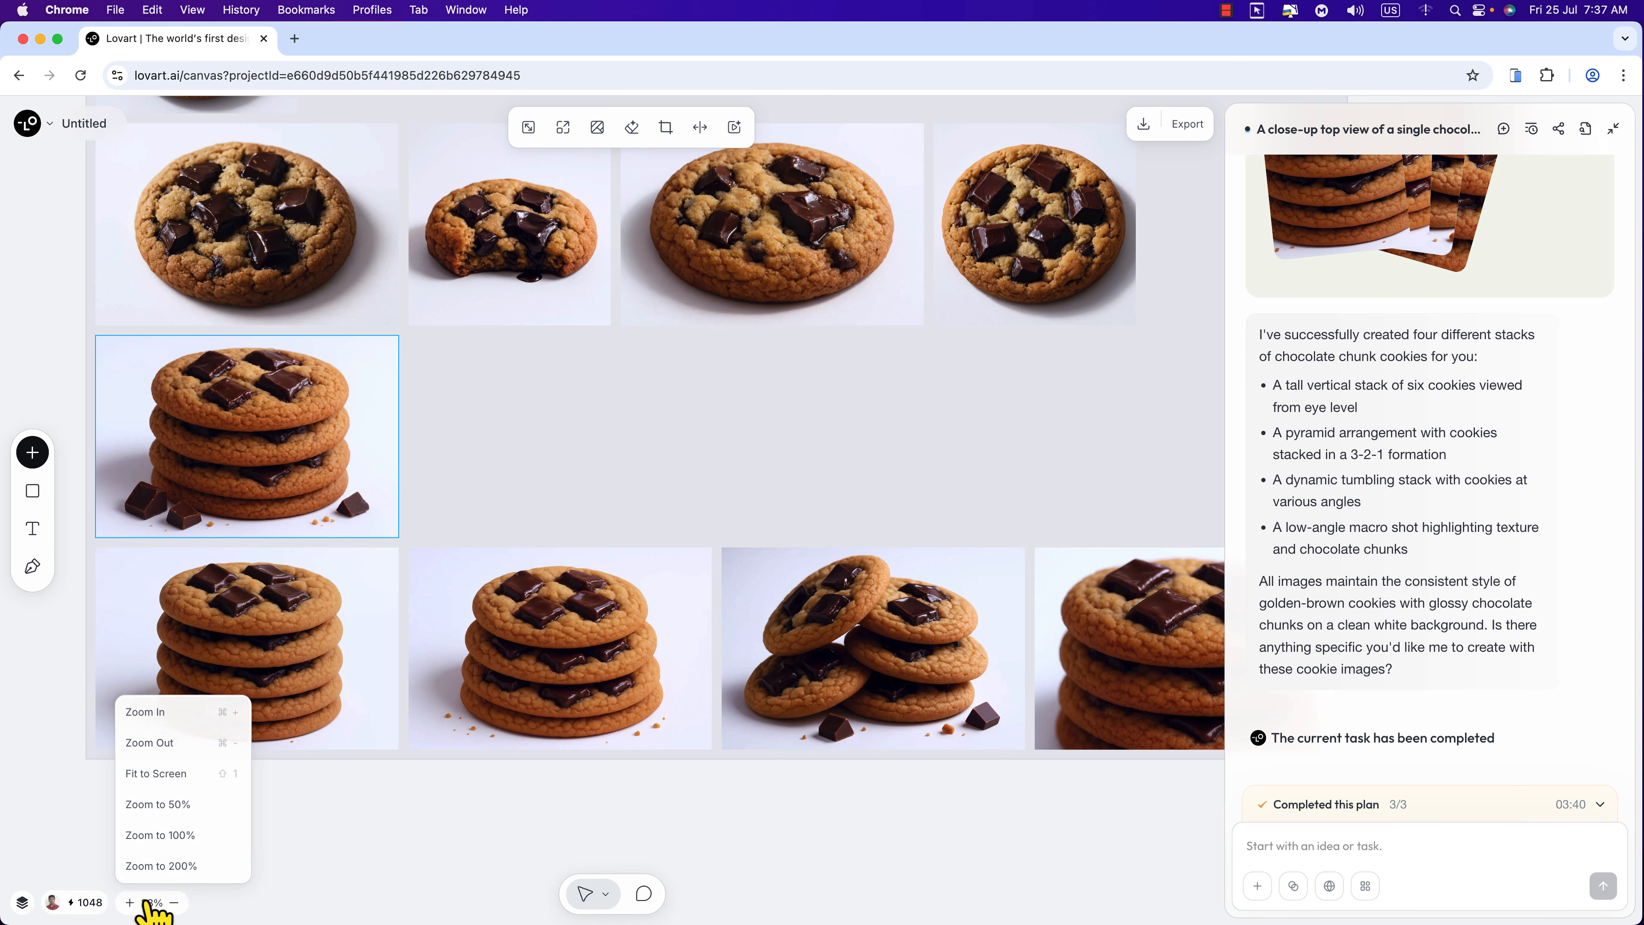
click(174, 773)
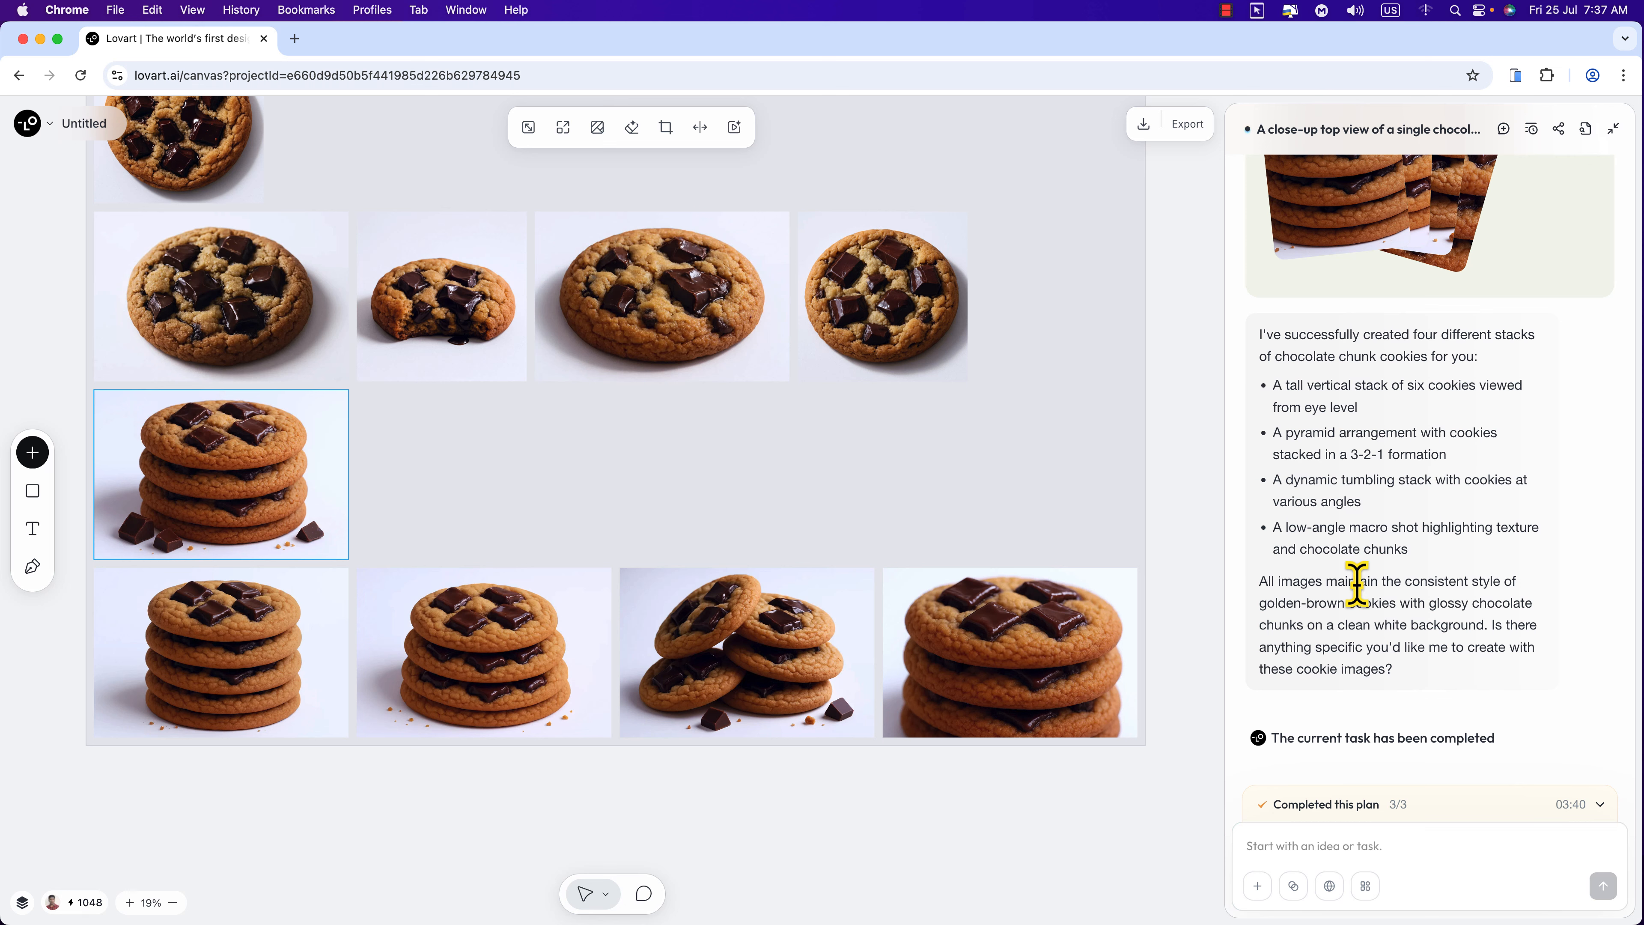
Upload "cookie final.jpg" from the Cookies folder as a chat reference and submit "generate some cookies like this 4 sets".
mouse_move(1257, 894)
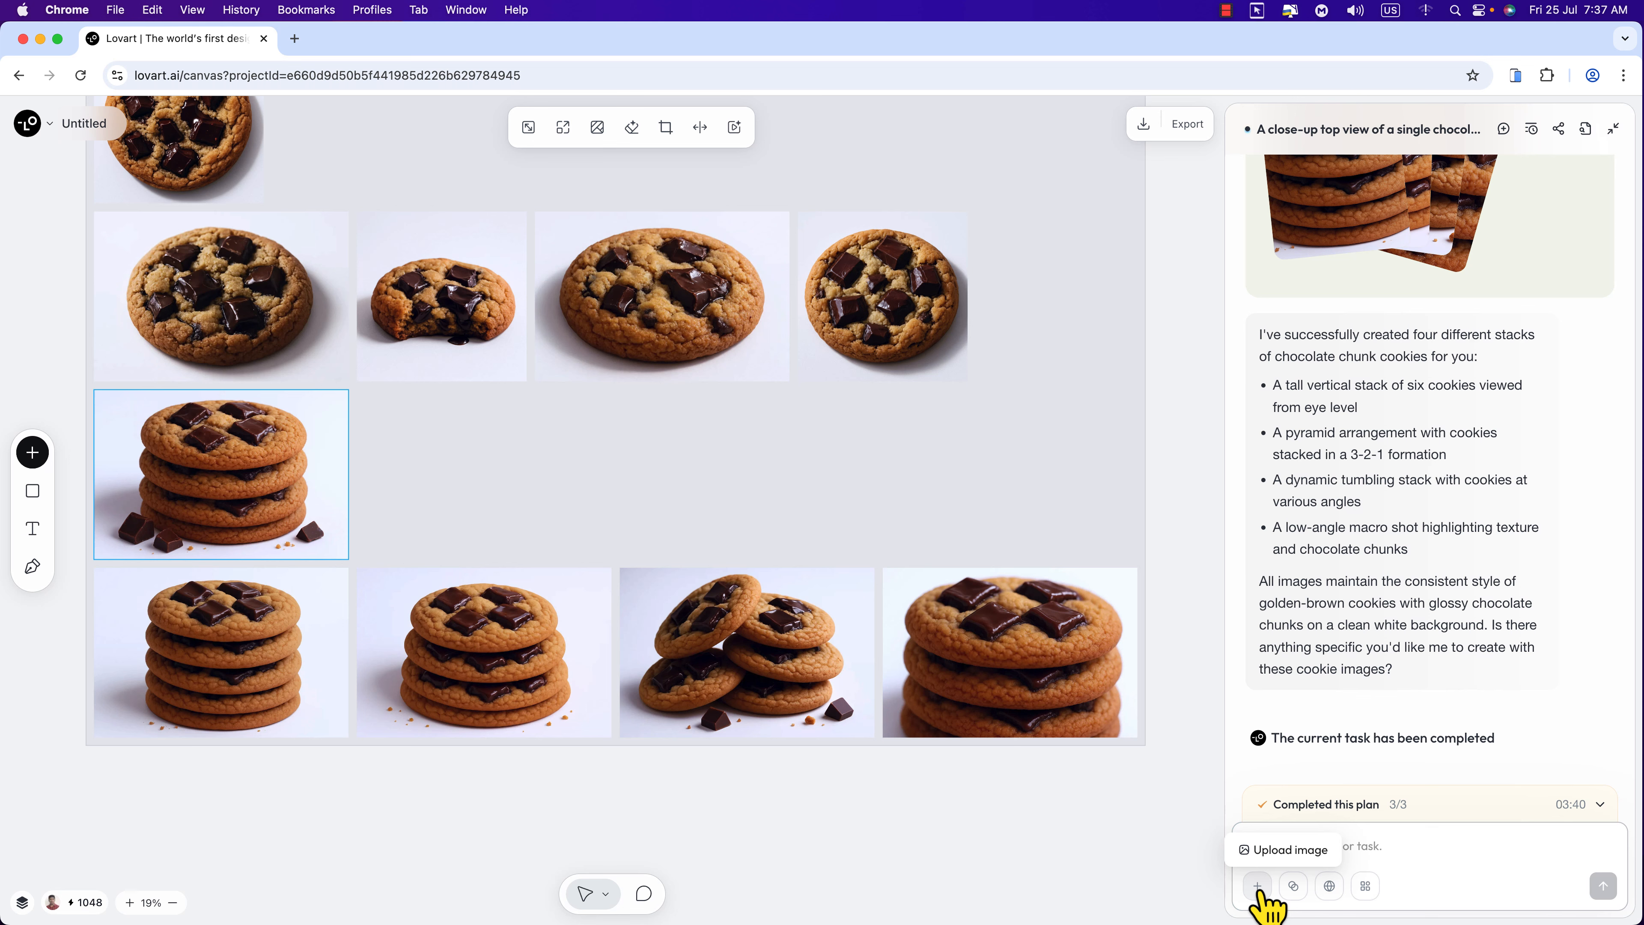
click(1273, 853)
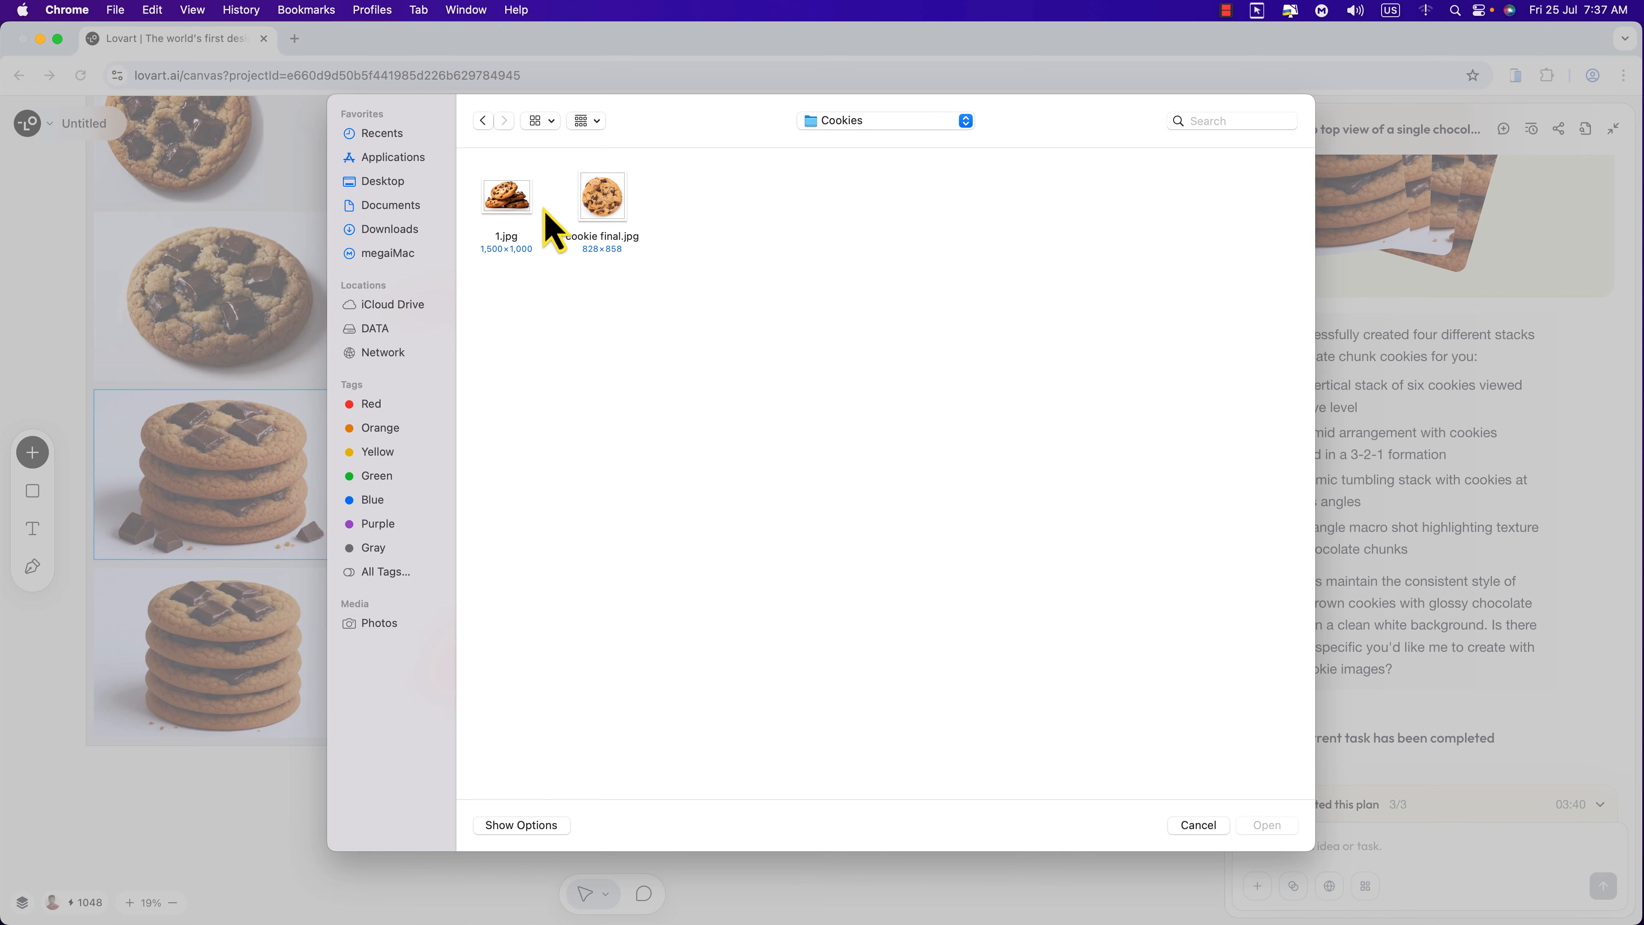
click(601, 209)
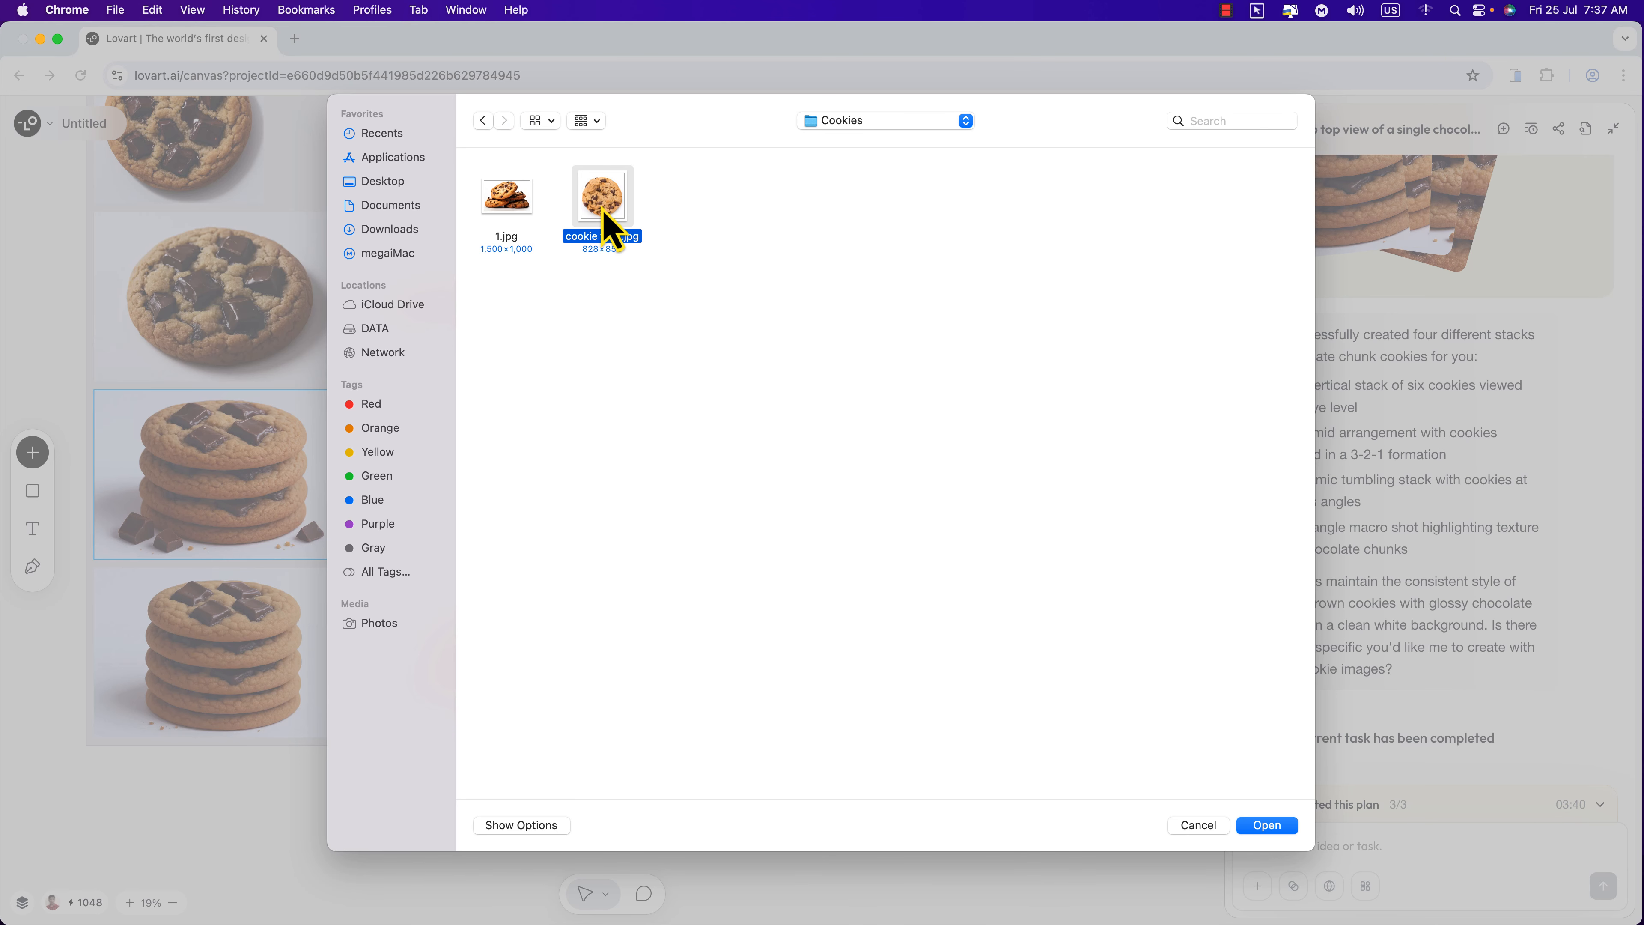
double_click(607, 223)
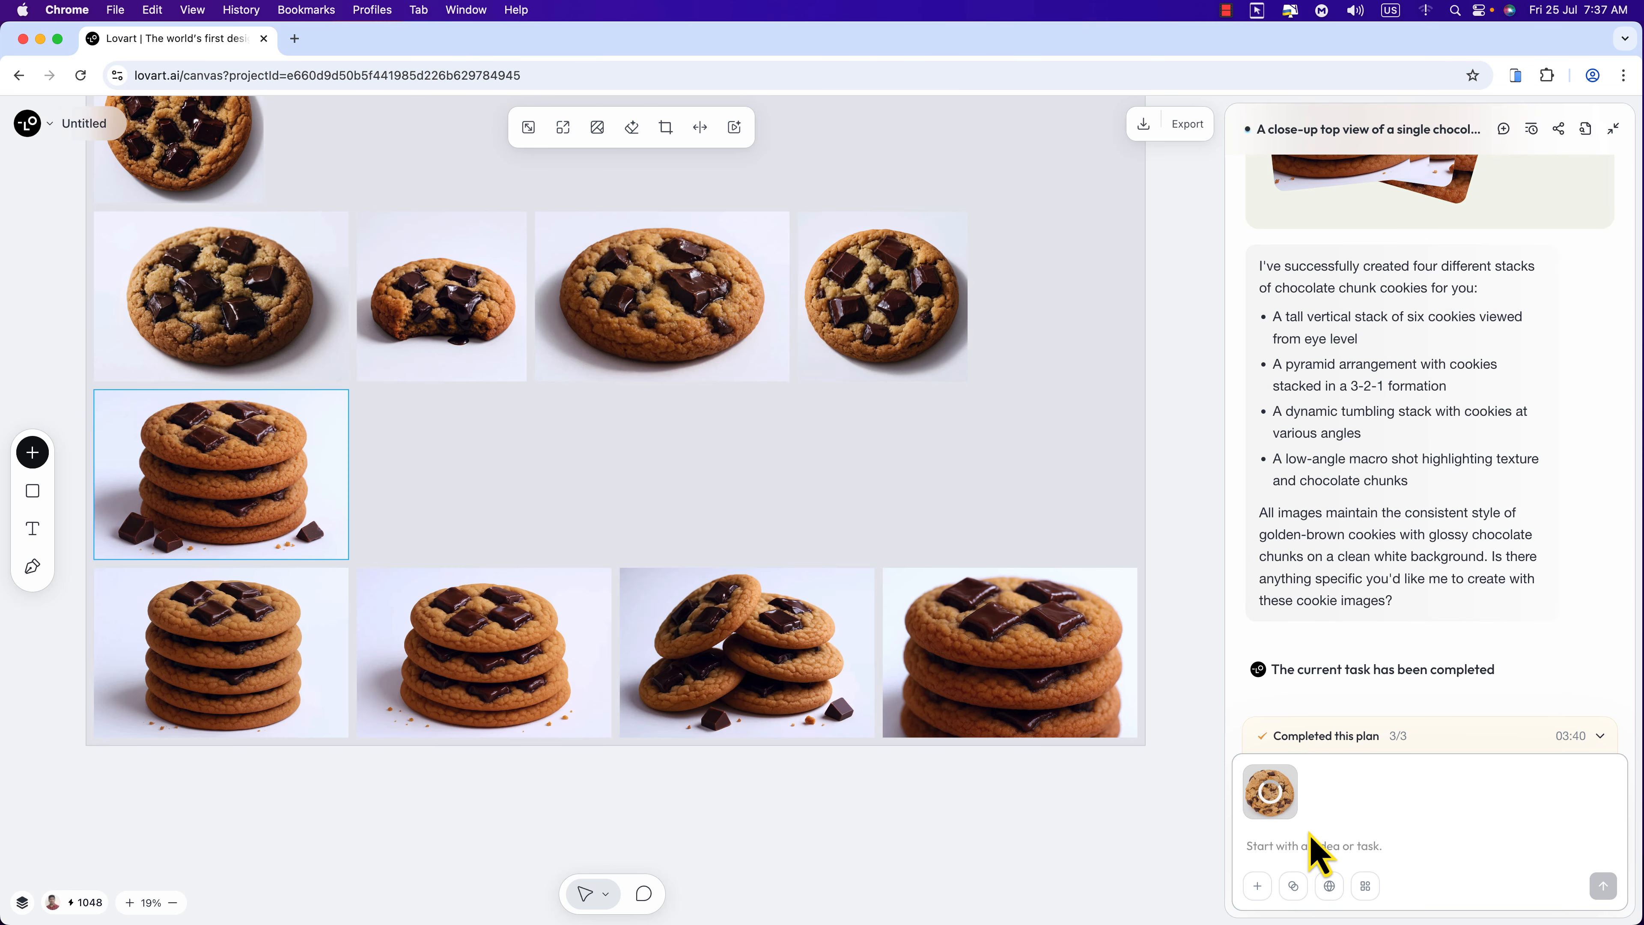
text(generate some cookies like this 4 sets)
click(1603, 887)
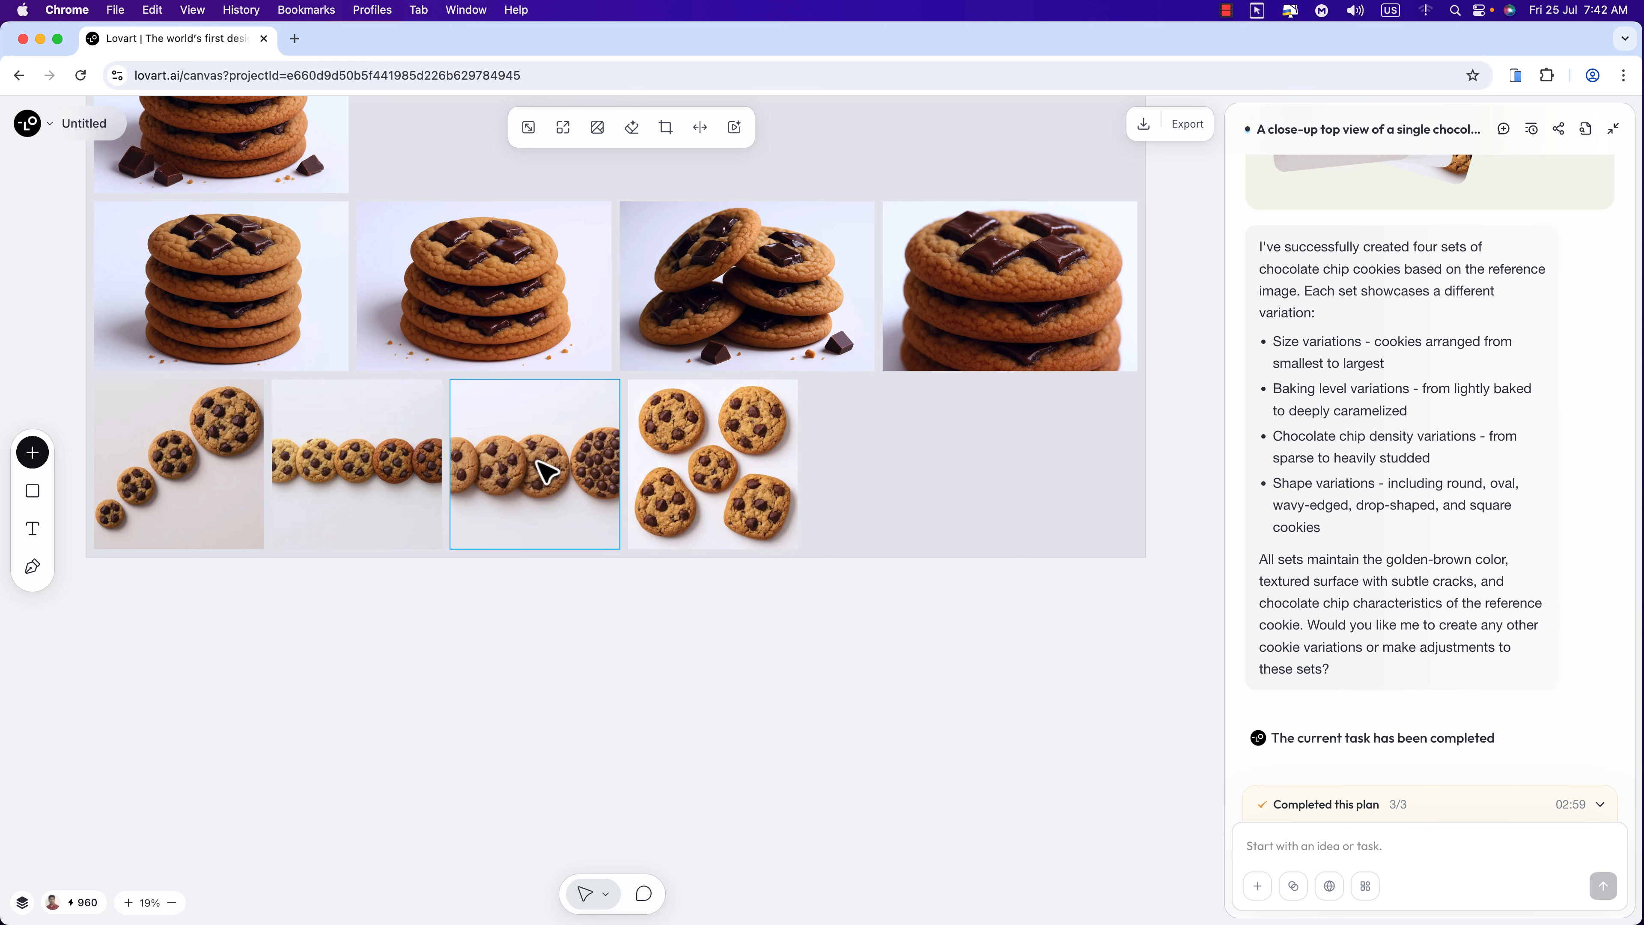
Upload a cookie image to the chat as the reference for another request.
scroll(1508, 515, up, 2)
scroll(1508, 515, up, 2)
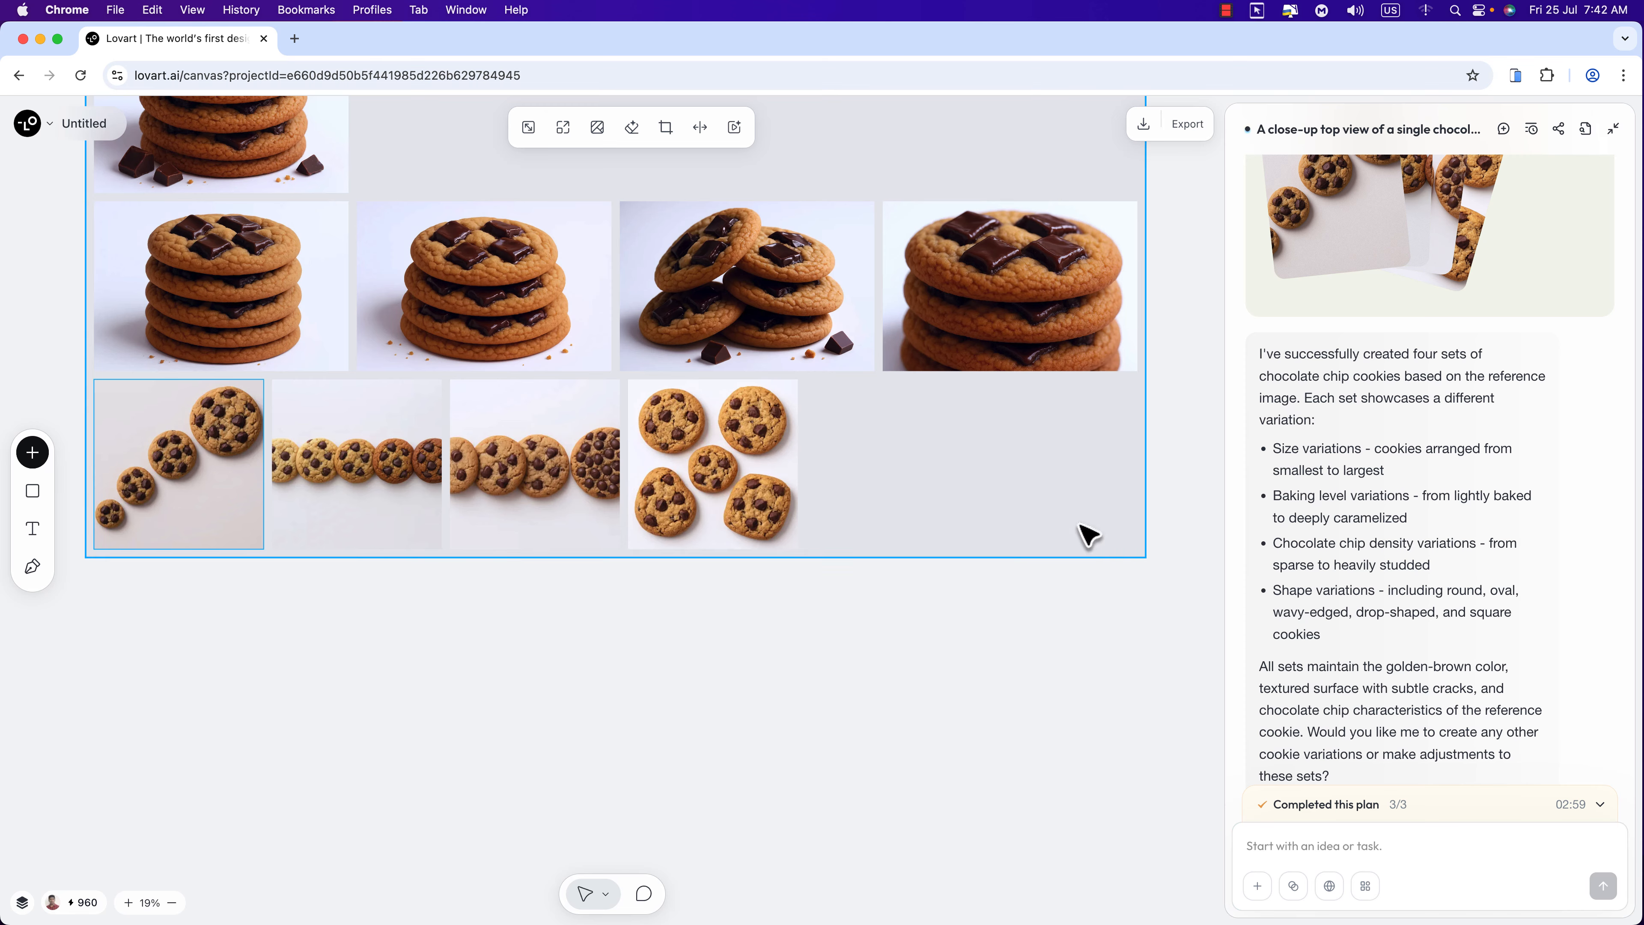
scroll(761, 447, up, 7)
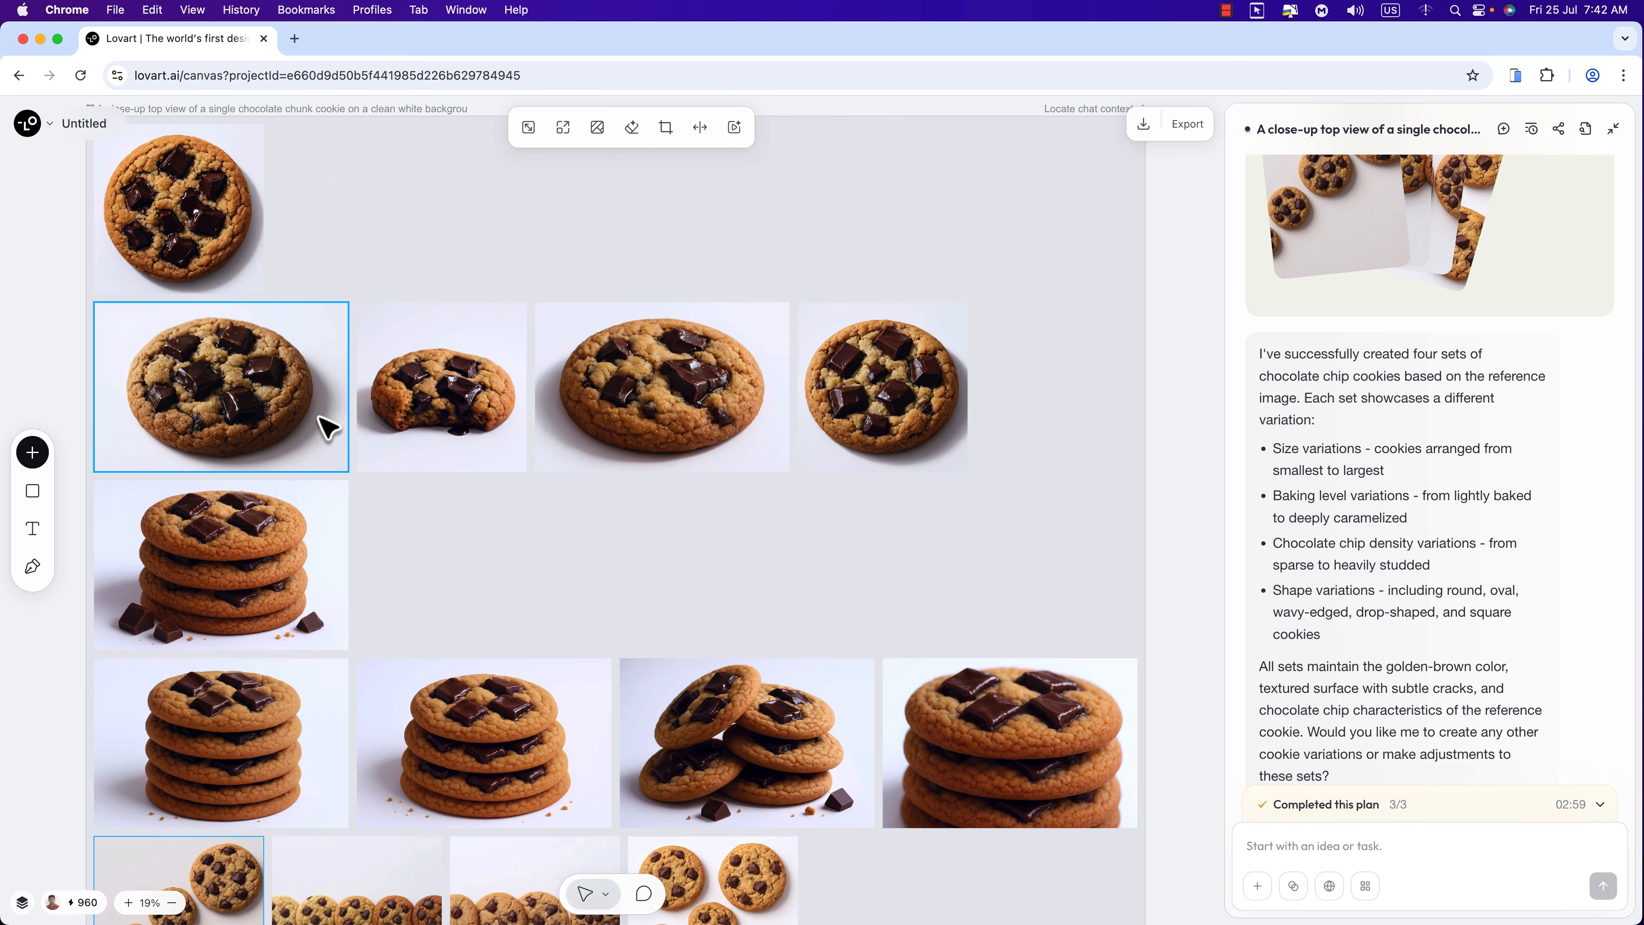
scroll(489, 506, down, 4)
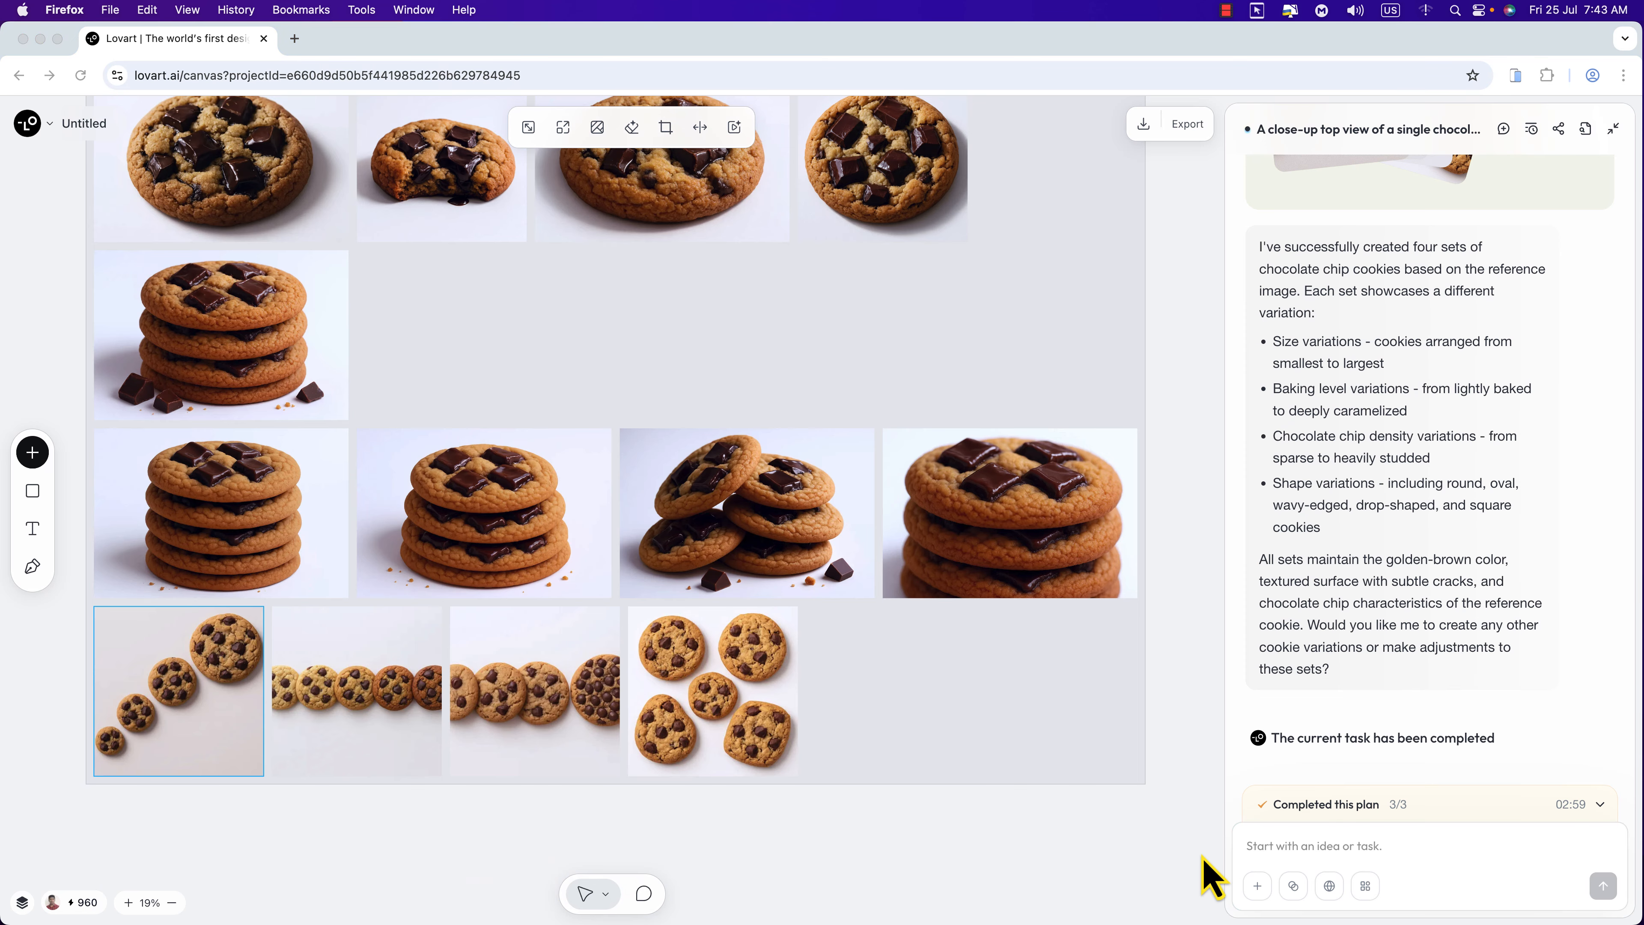
click(1257, 886)
click(1262, 852)
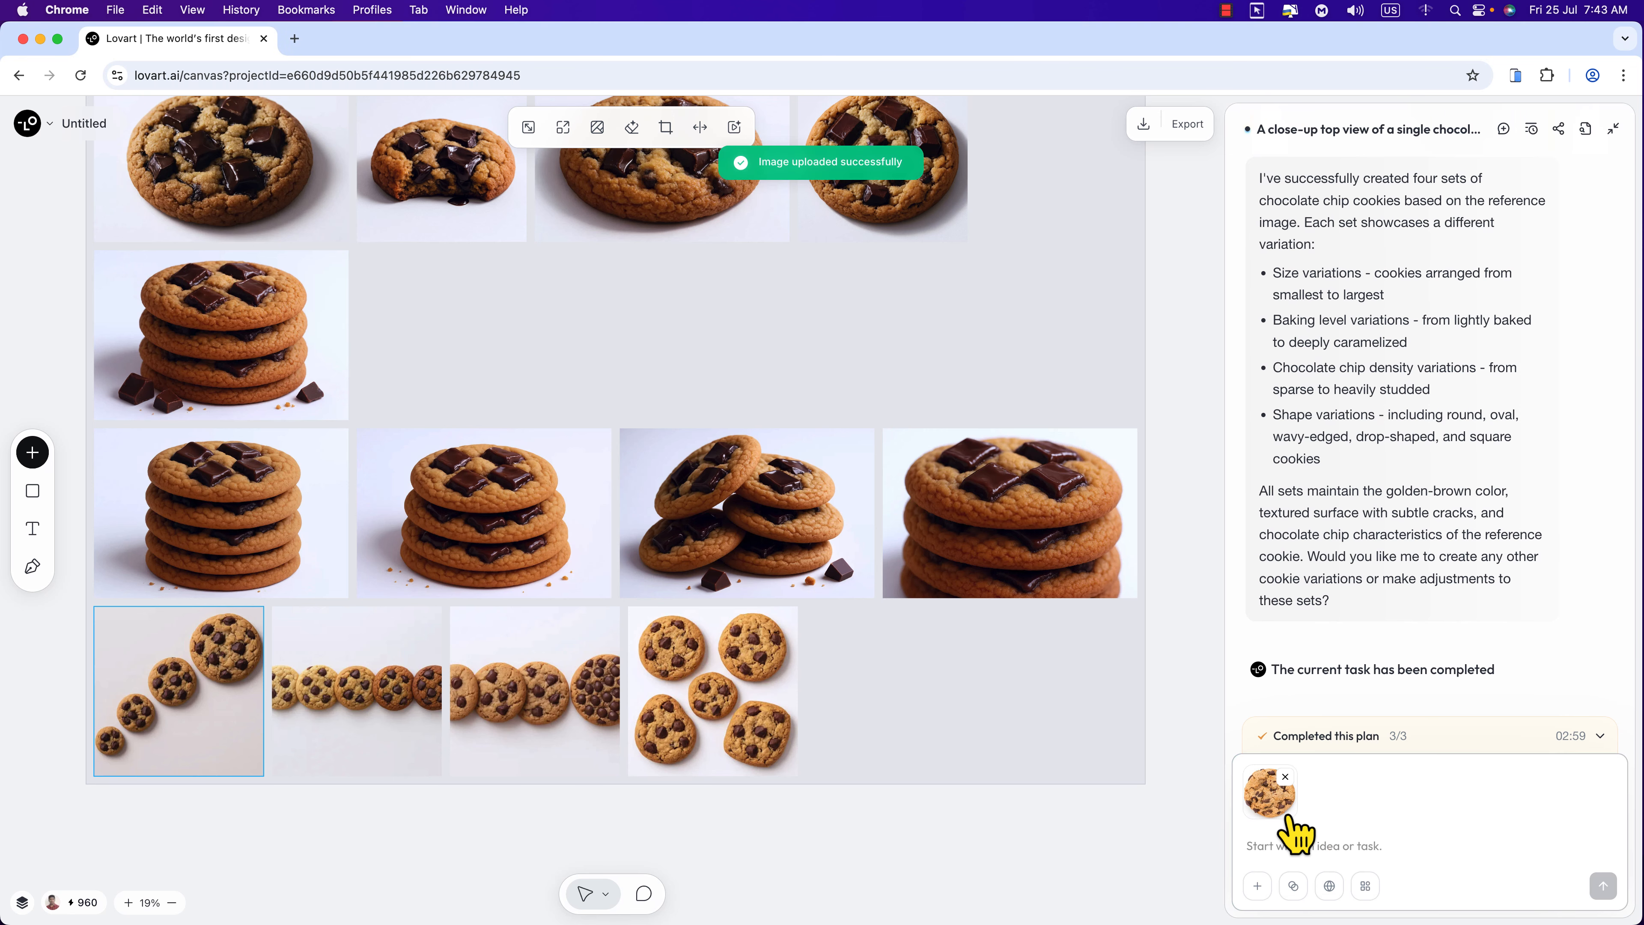
Submit the prompt "The cookie placed beside a glass of milk on a wooden table (cozy breakfast feel) several sets" with the uploaded cookie reference.
click(1278, 840)
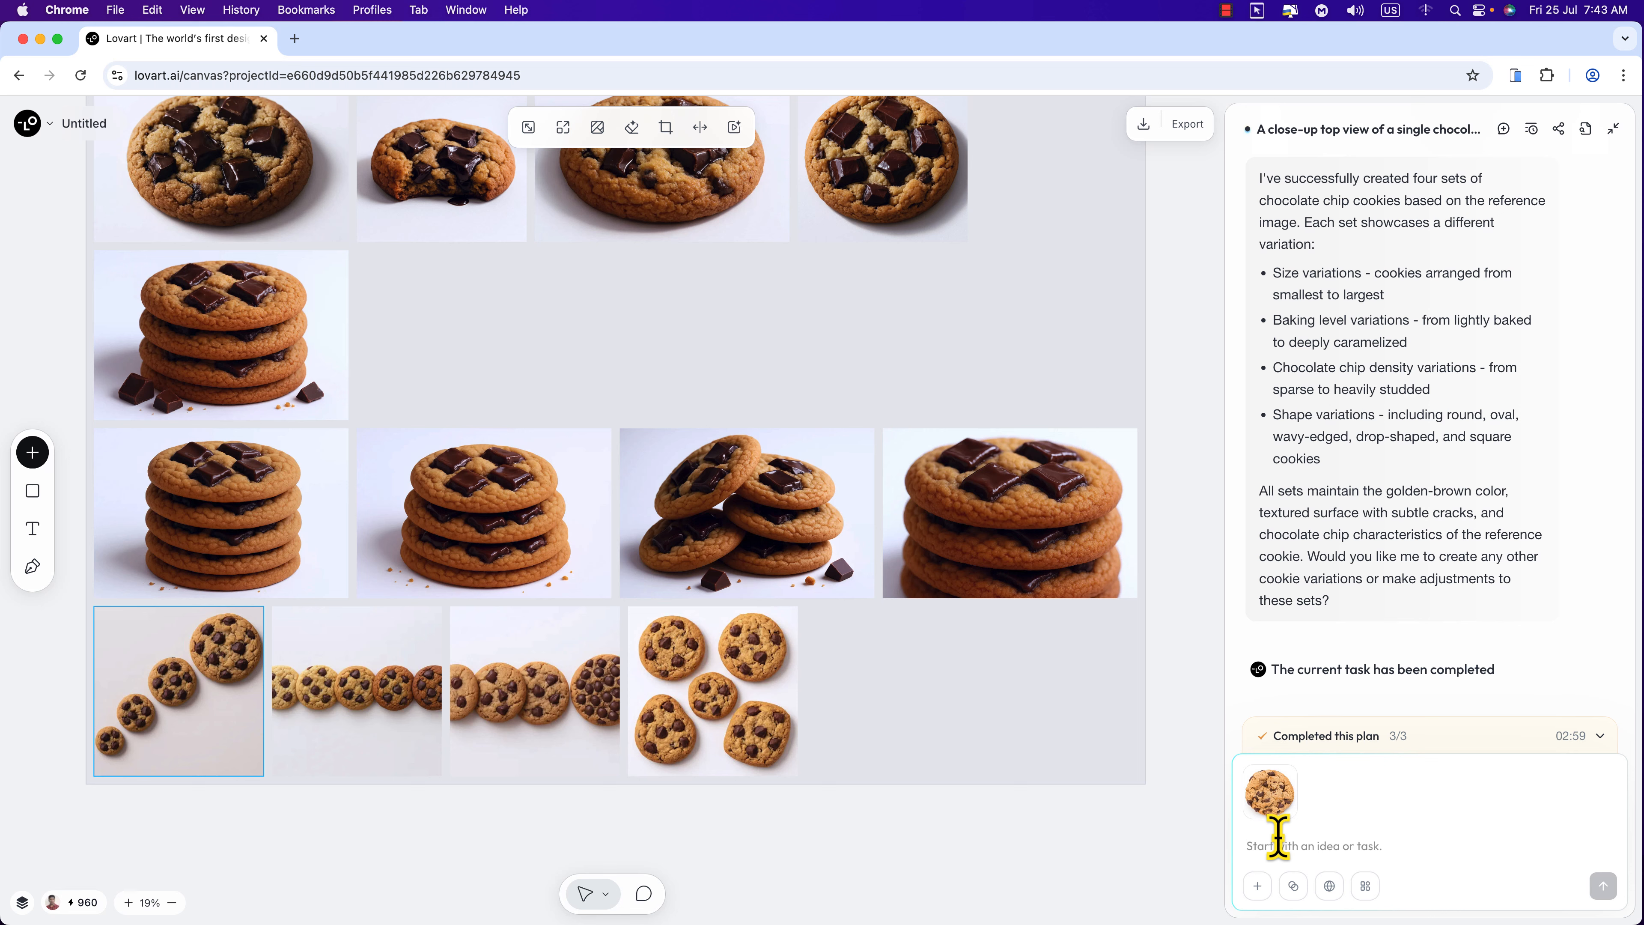
text(The cookie placed beside a glass of milk on a wooden table (cozy breakfast feel) several sets)
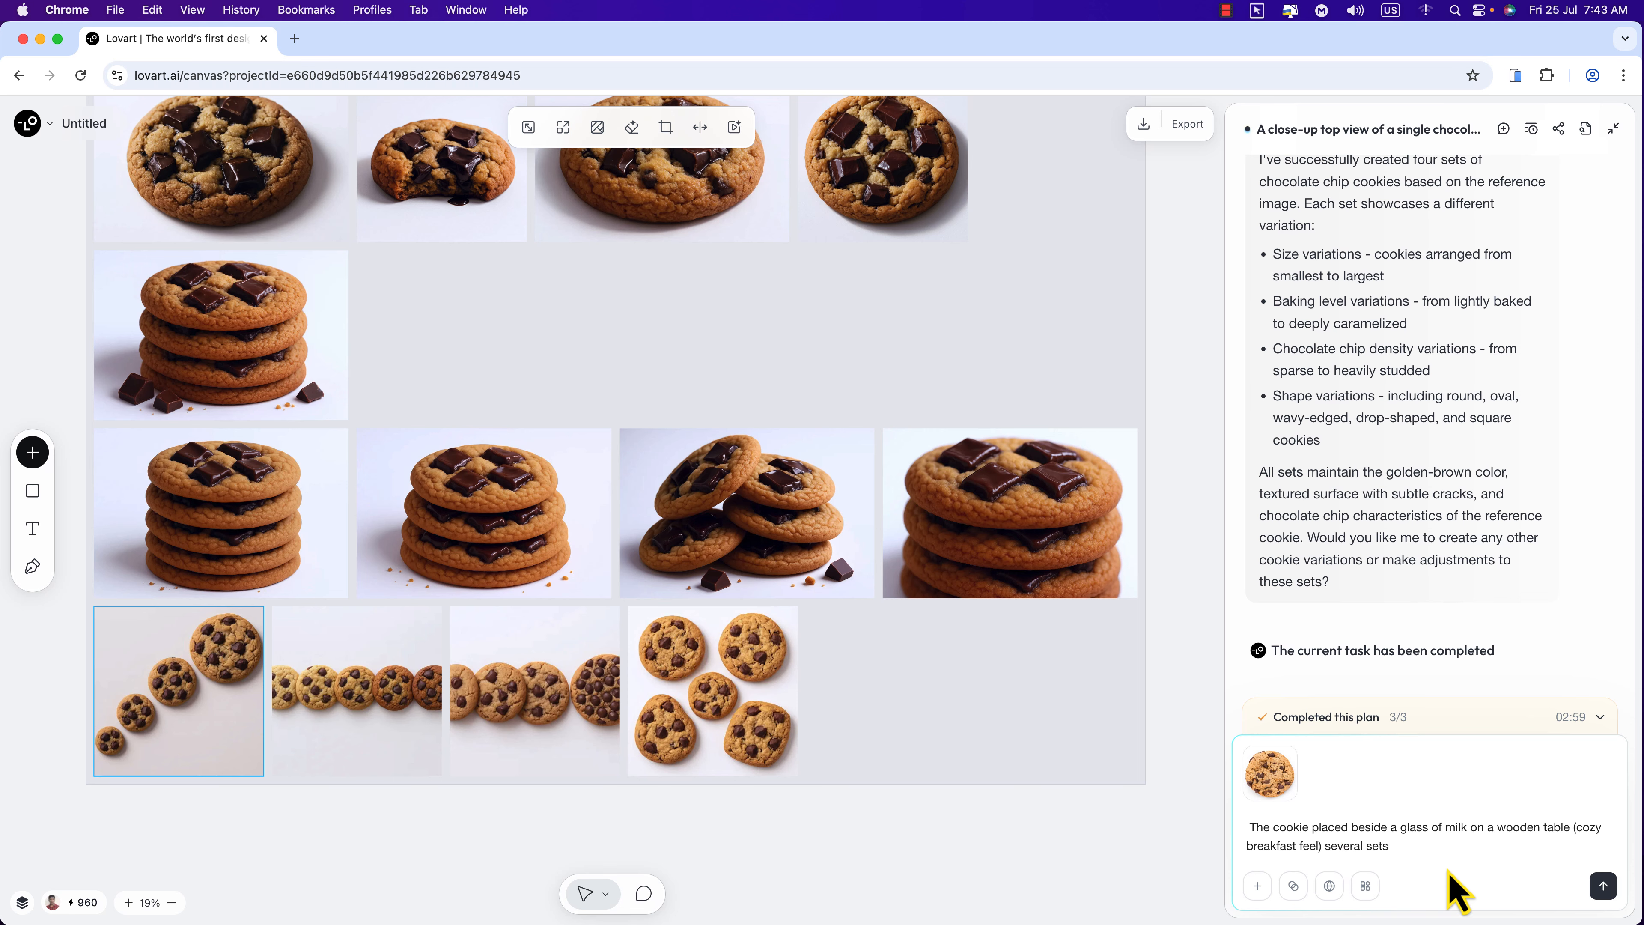
click(1603, 885)
Examine enlarged previews of the generated milk-and-cookie scenes, including the single cookie, the cookie stack and the breakfast spread.
scroll(893, 692, down, 10)
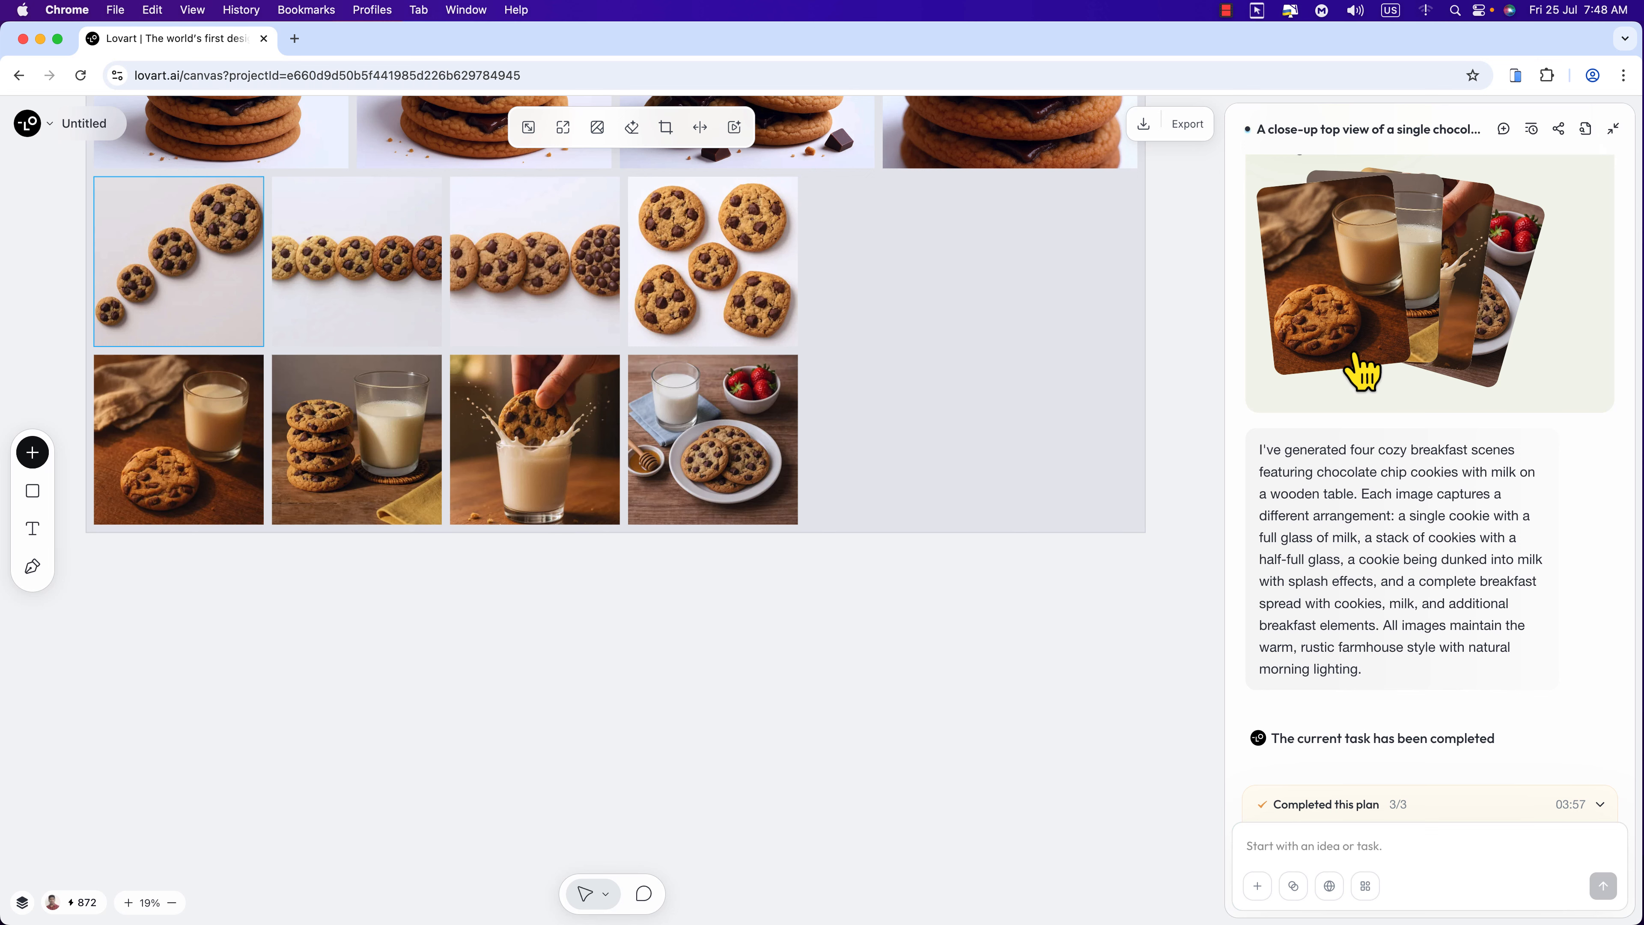
click(1363, 373)
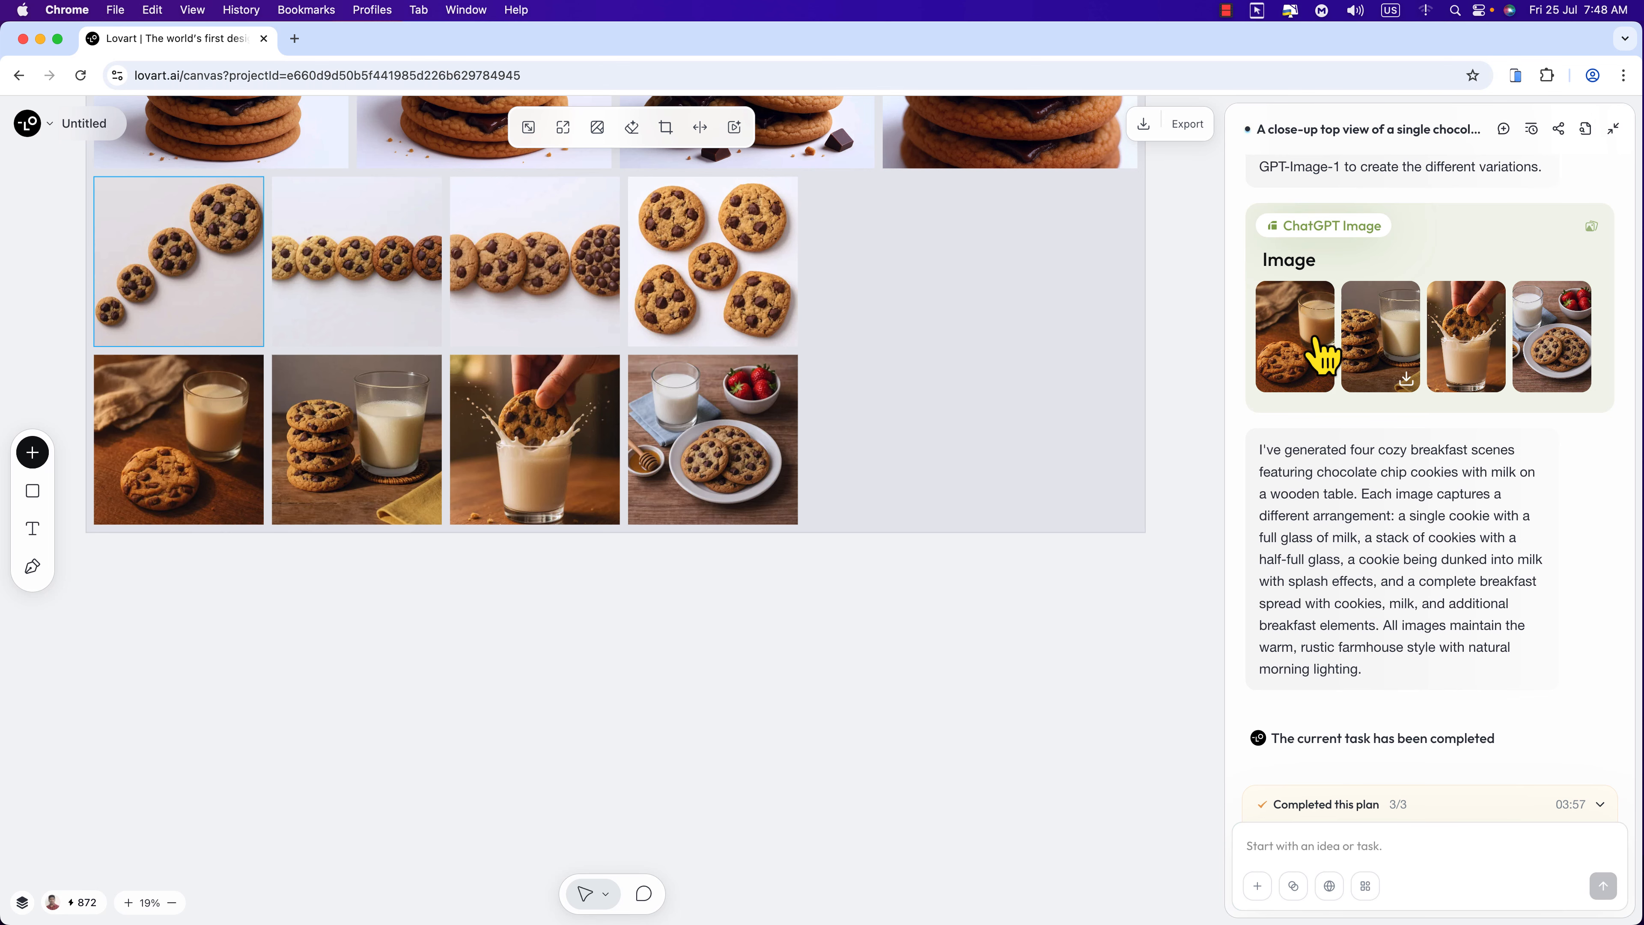
click(1301, 363)
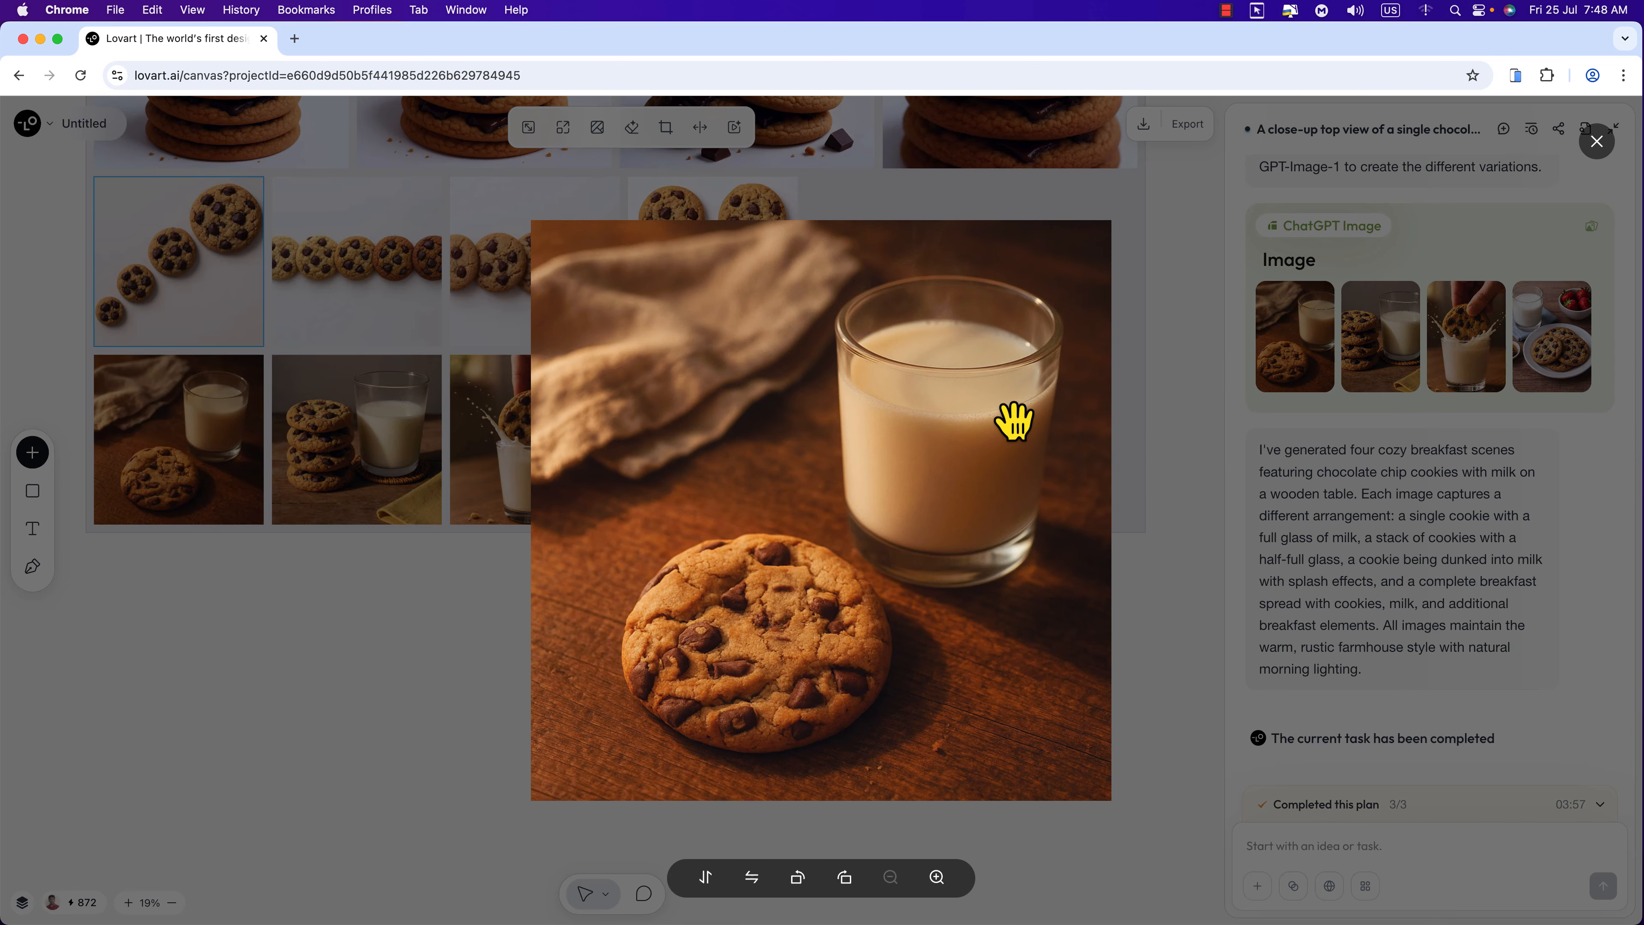
click(1381, 338)
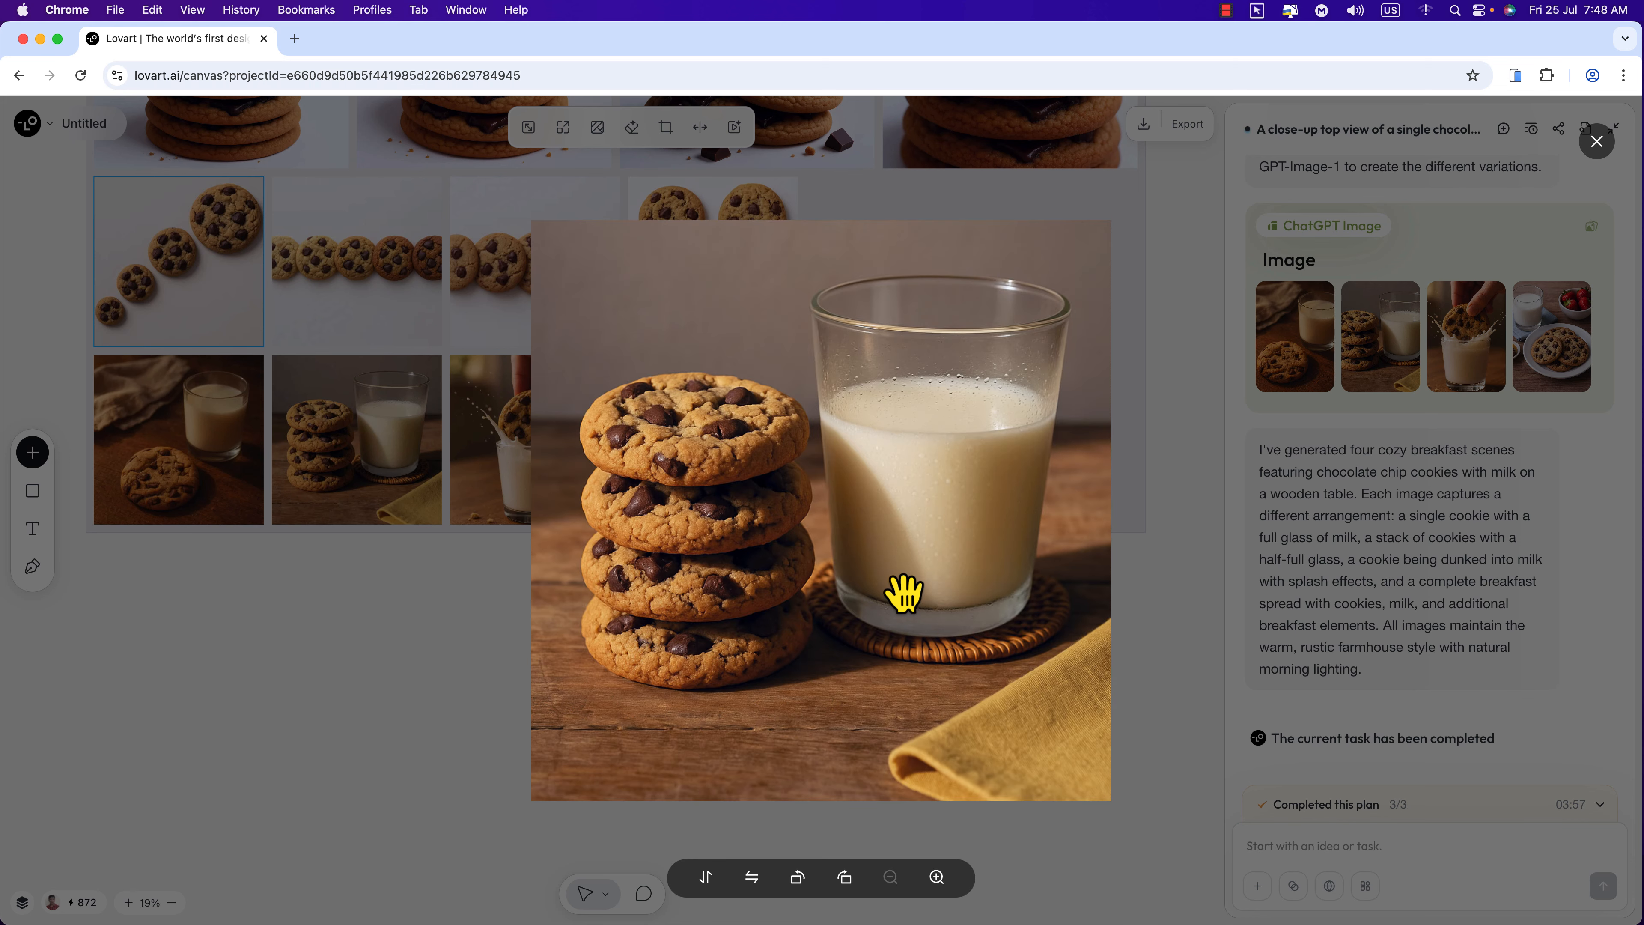
click(1550, 340)
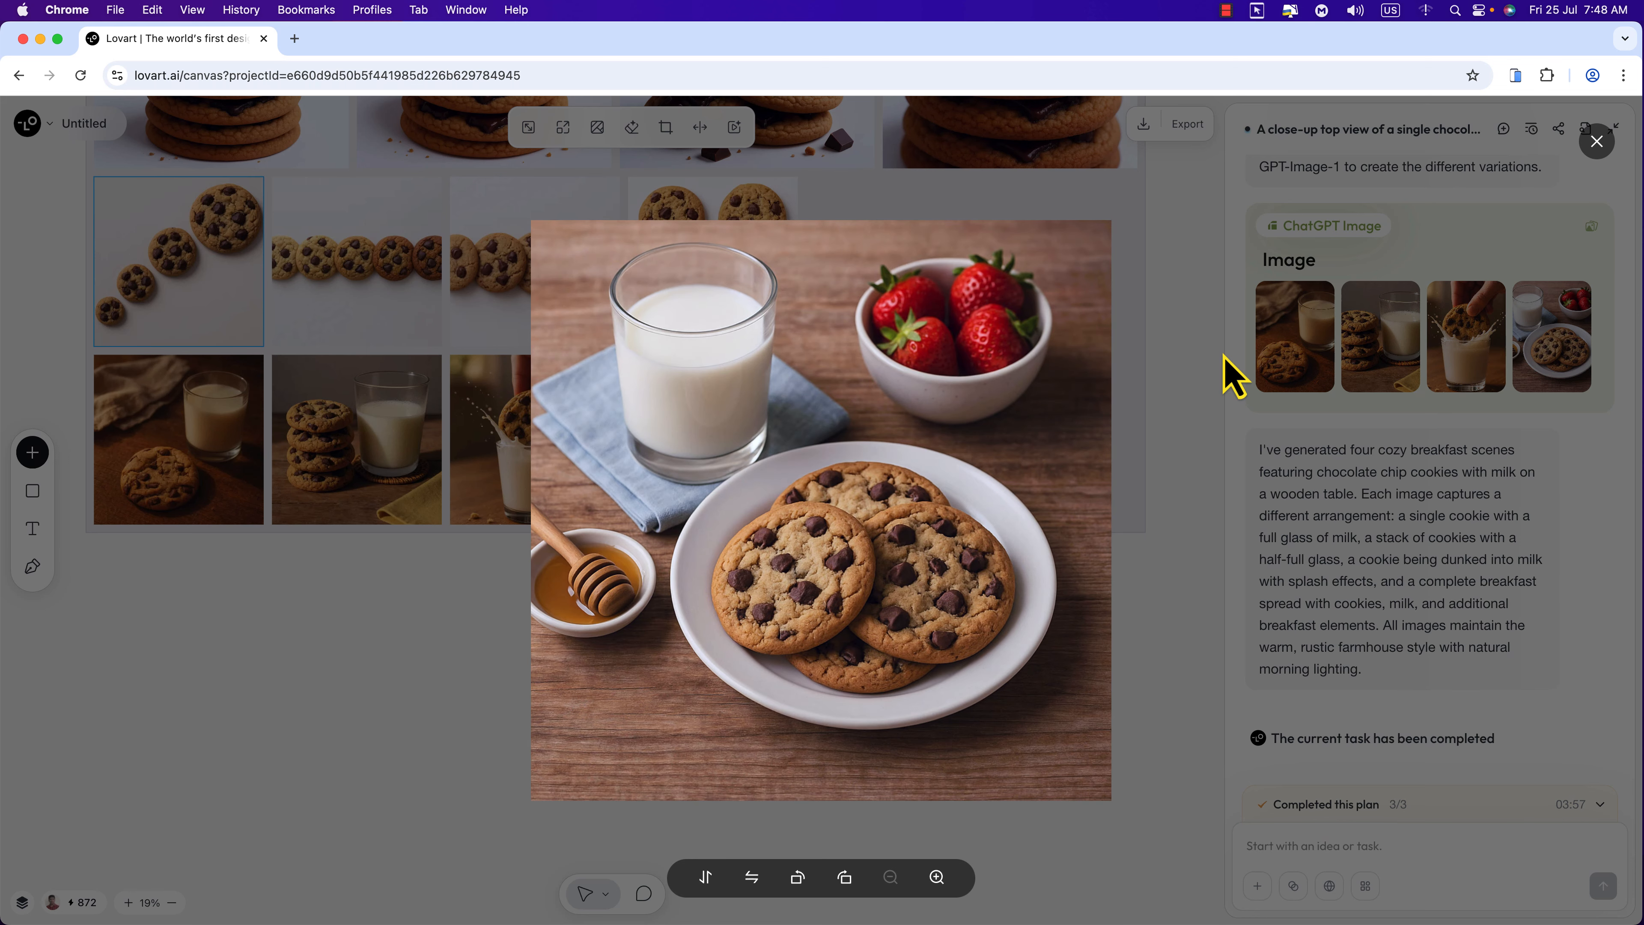
click(1193, 378)
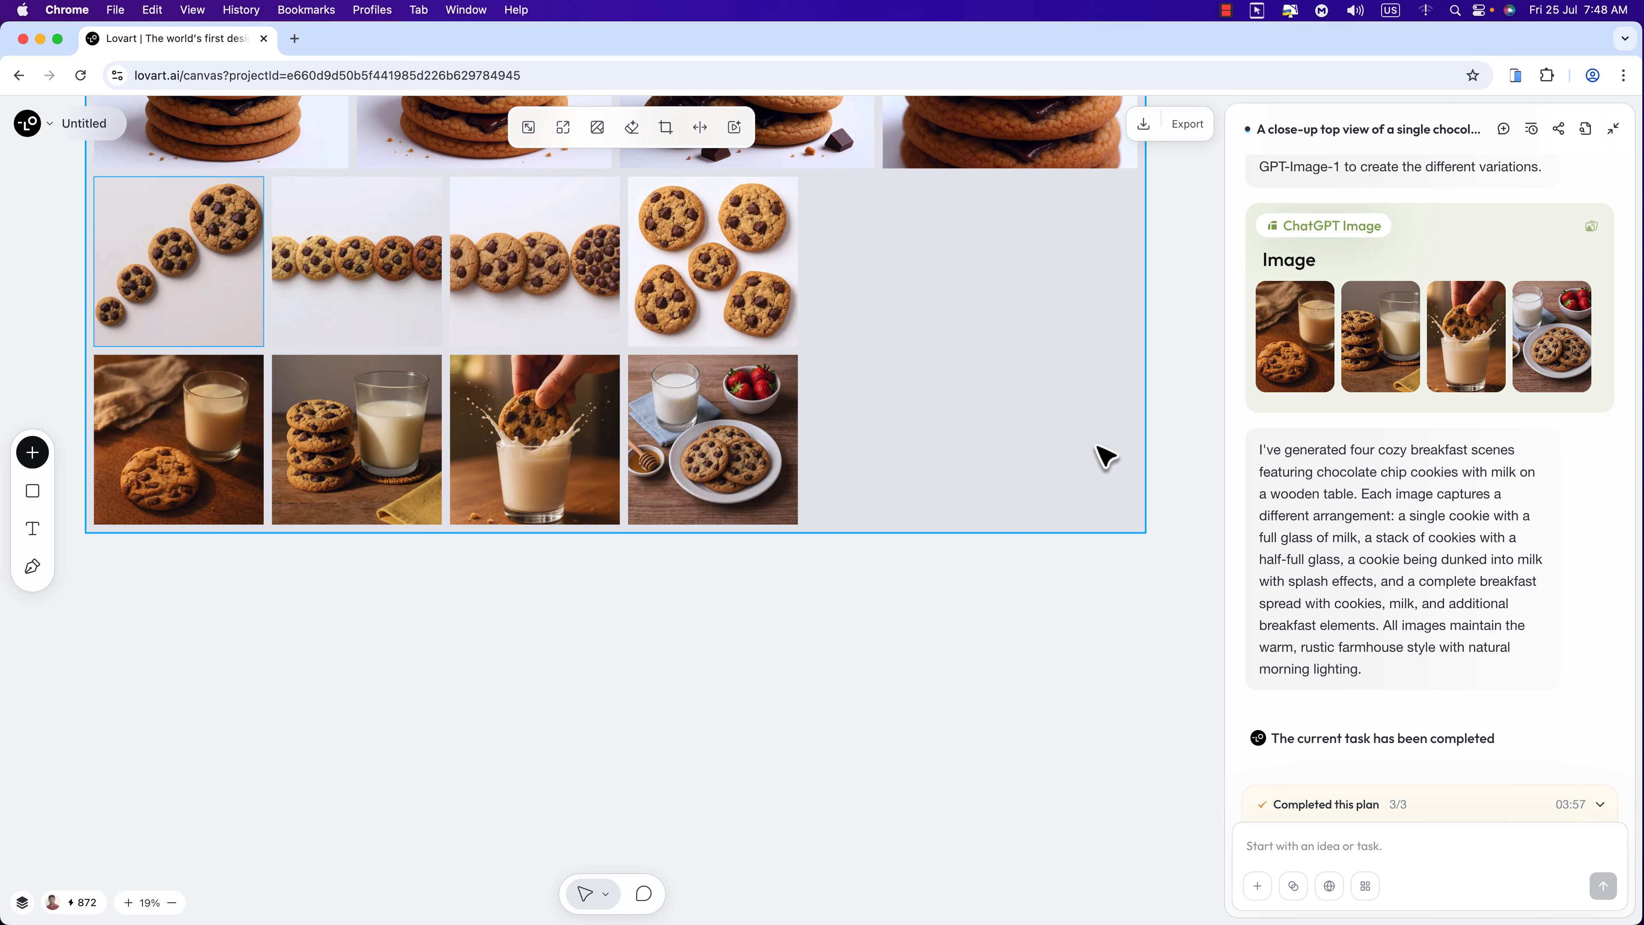
Add the first cookie image to the chat as a reference and submit "generate female models biting the cookie with right hand and smiling".
scroll(840, 572, up, 10)
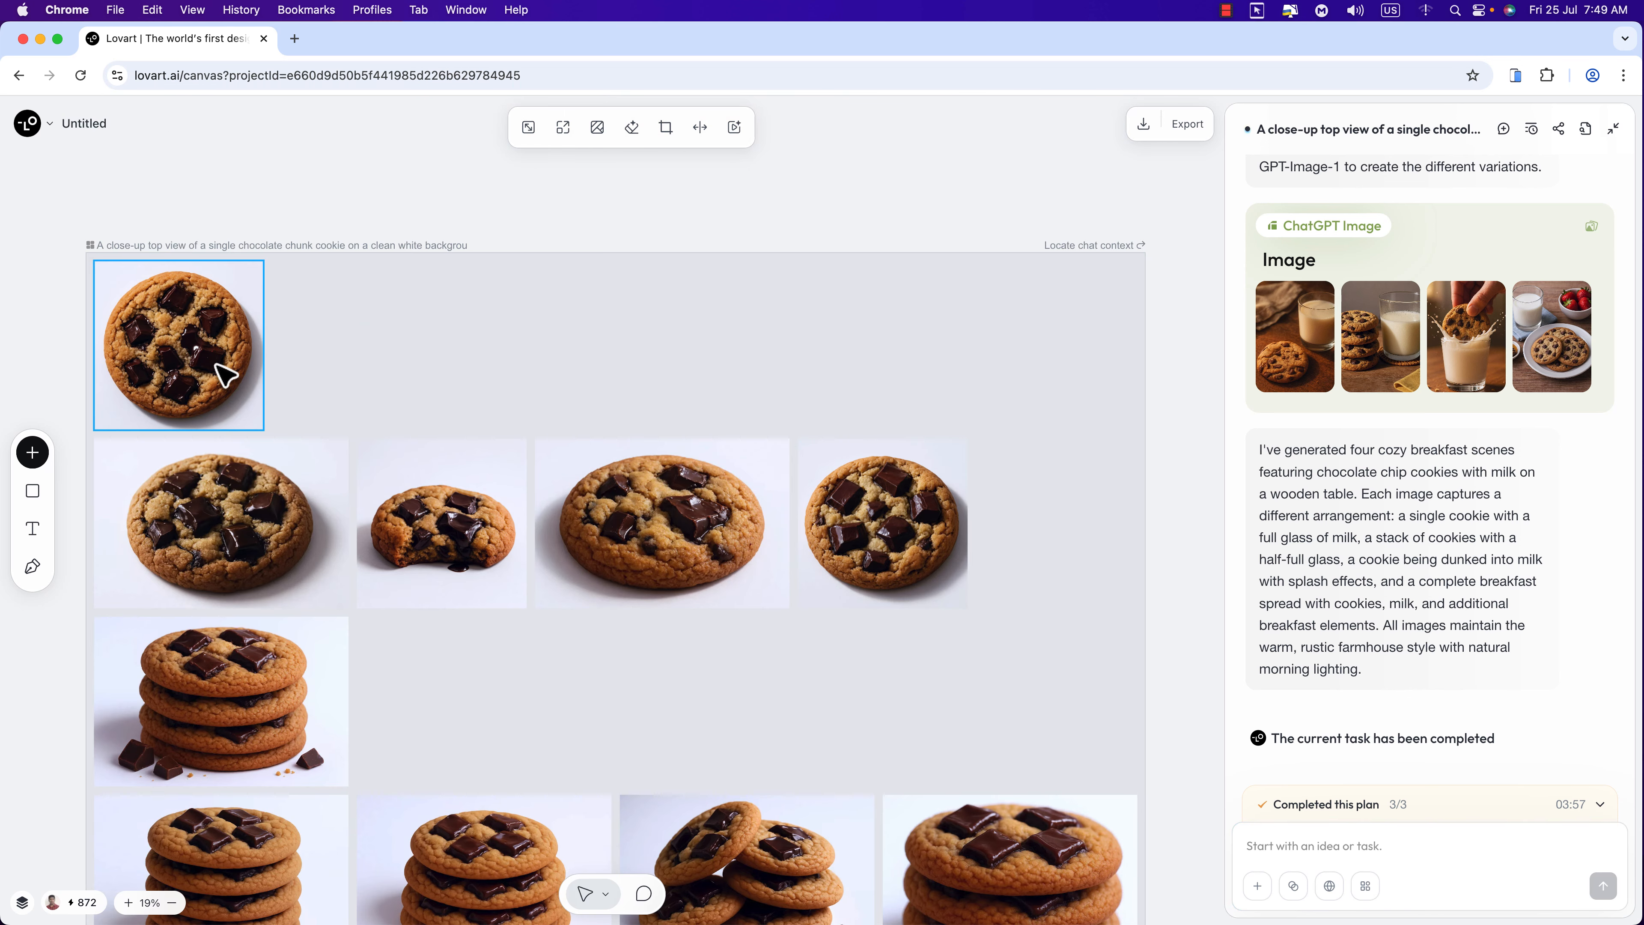
right_click(224, 376)
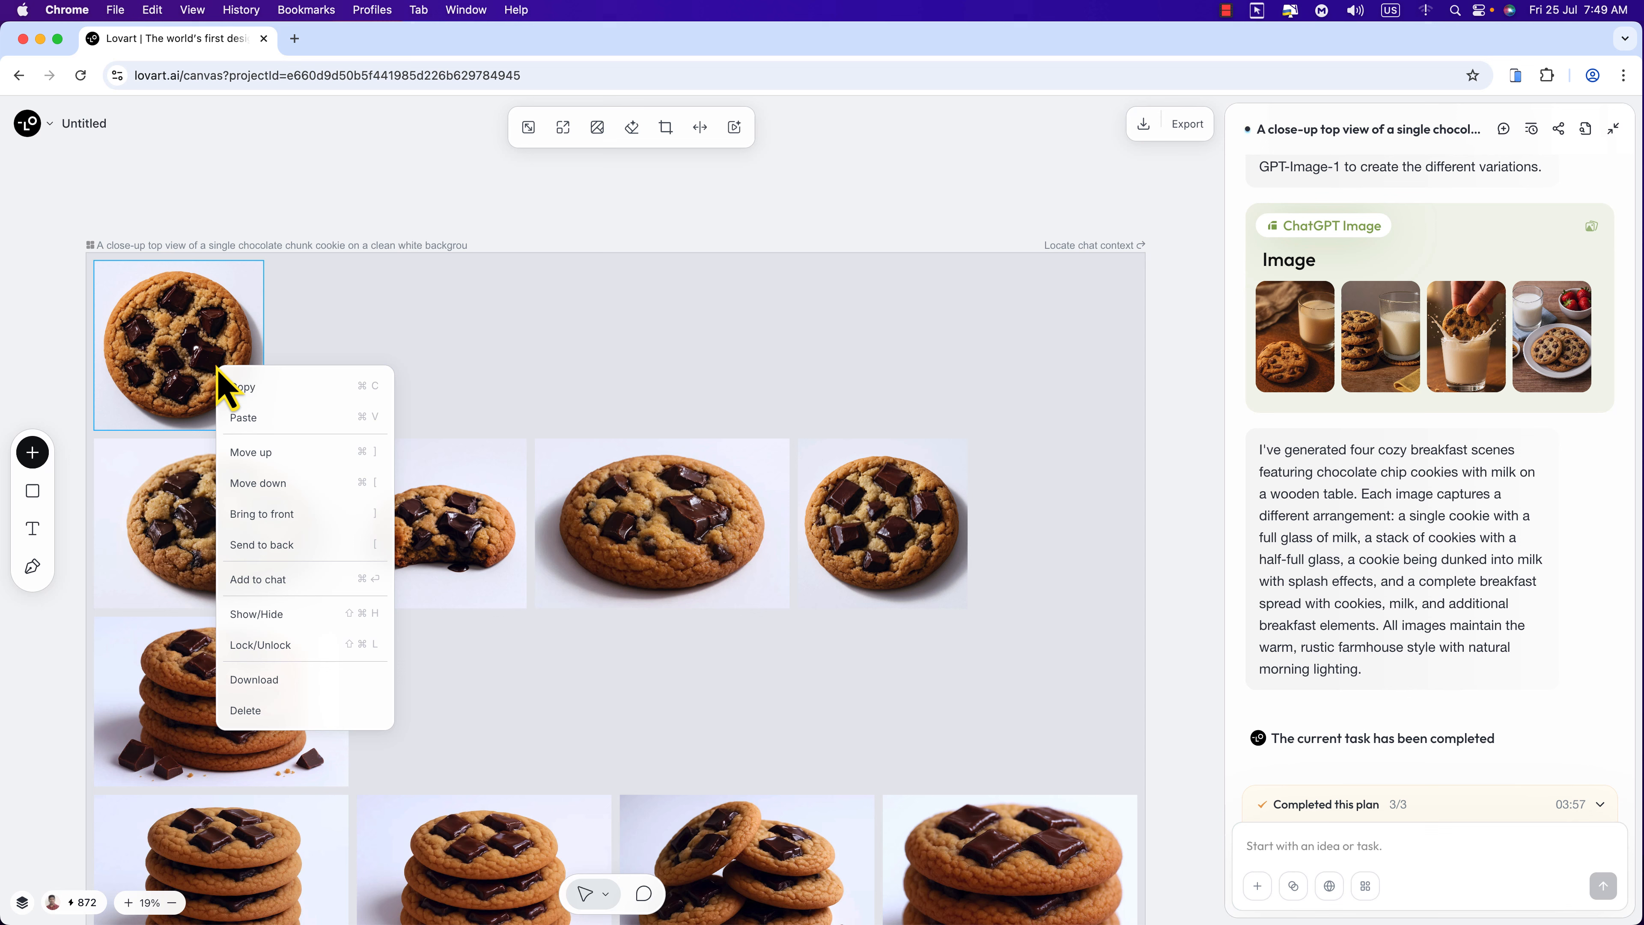
click(284, 578)
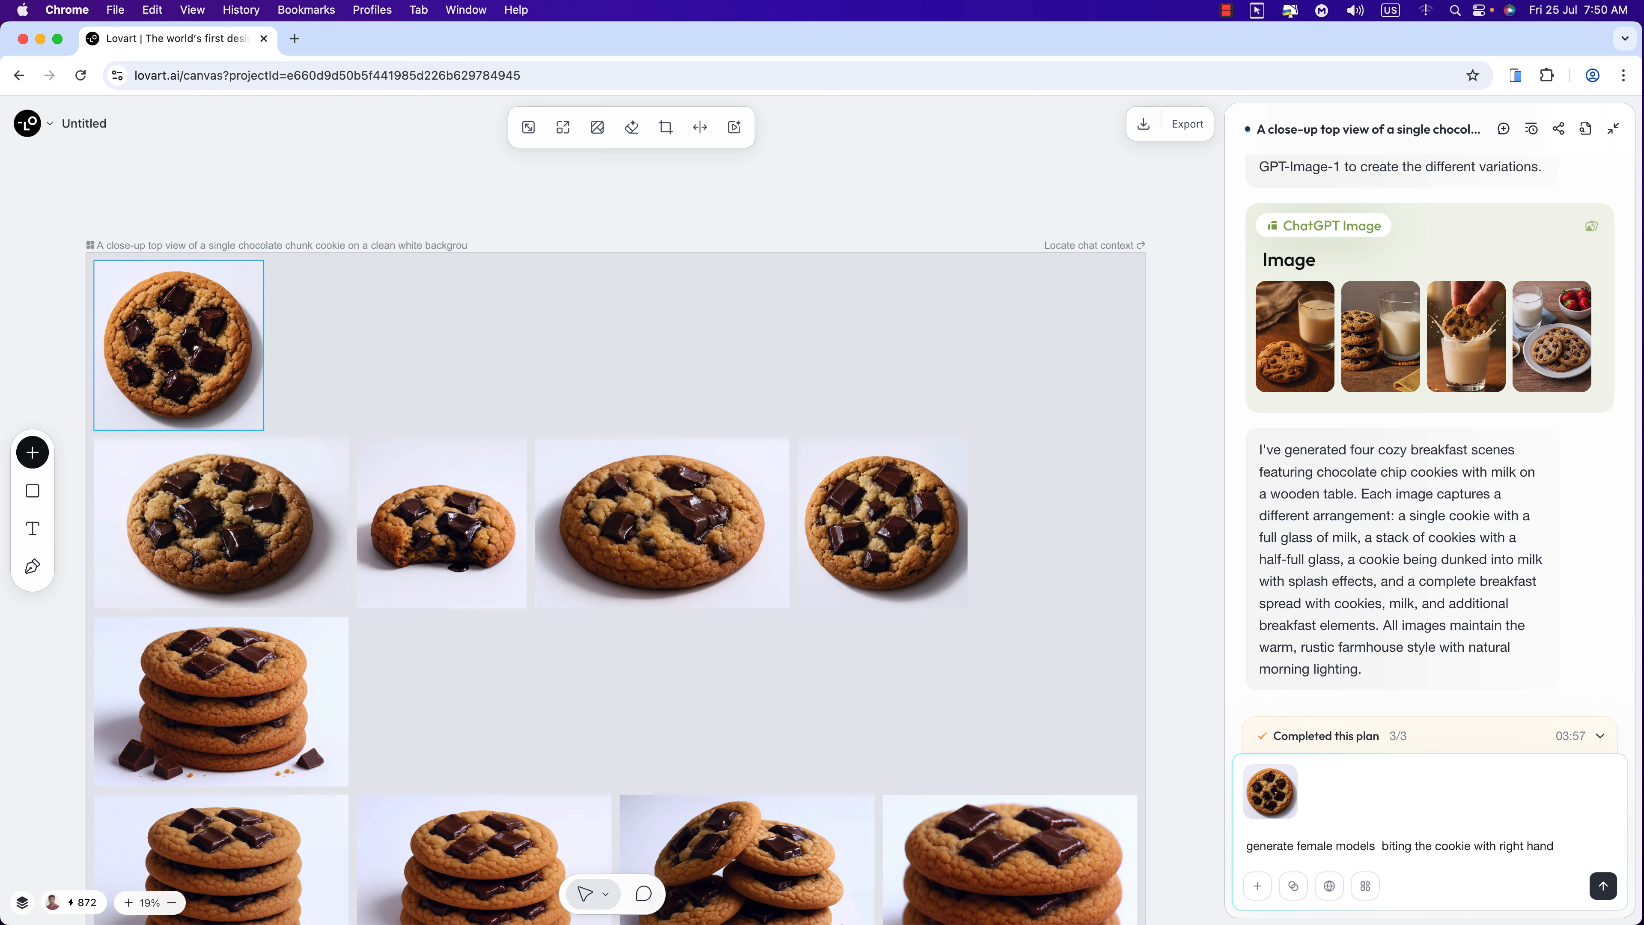
text(and smiling)
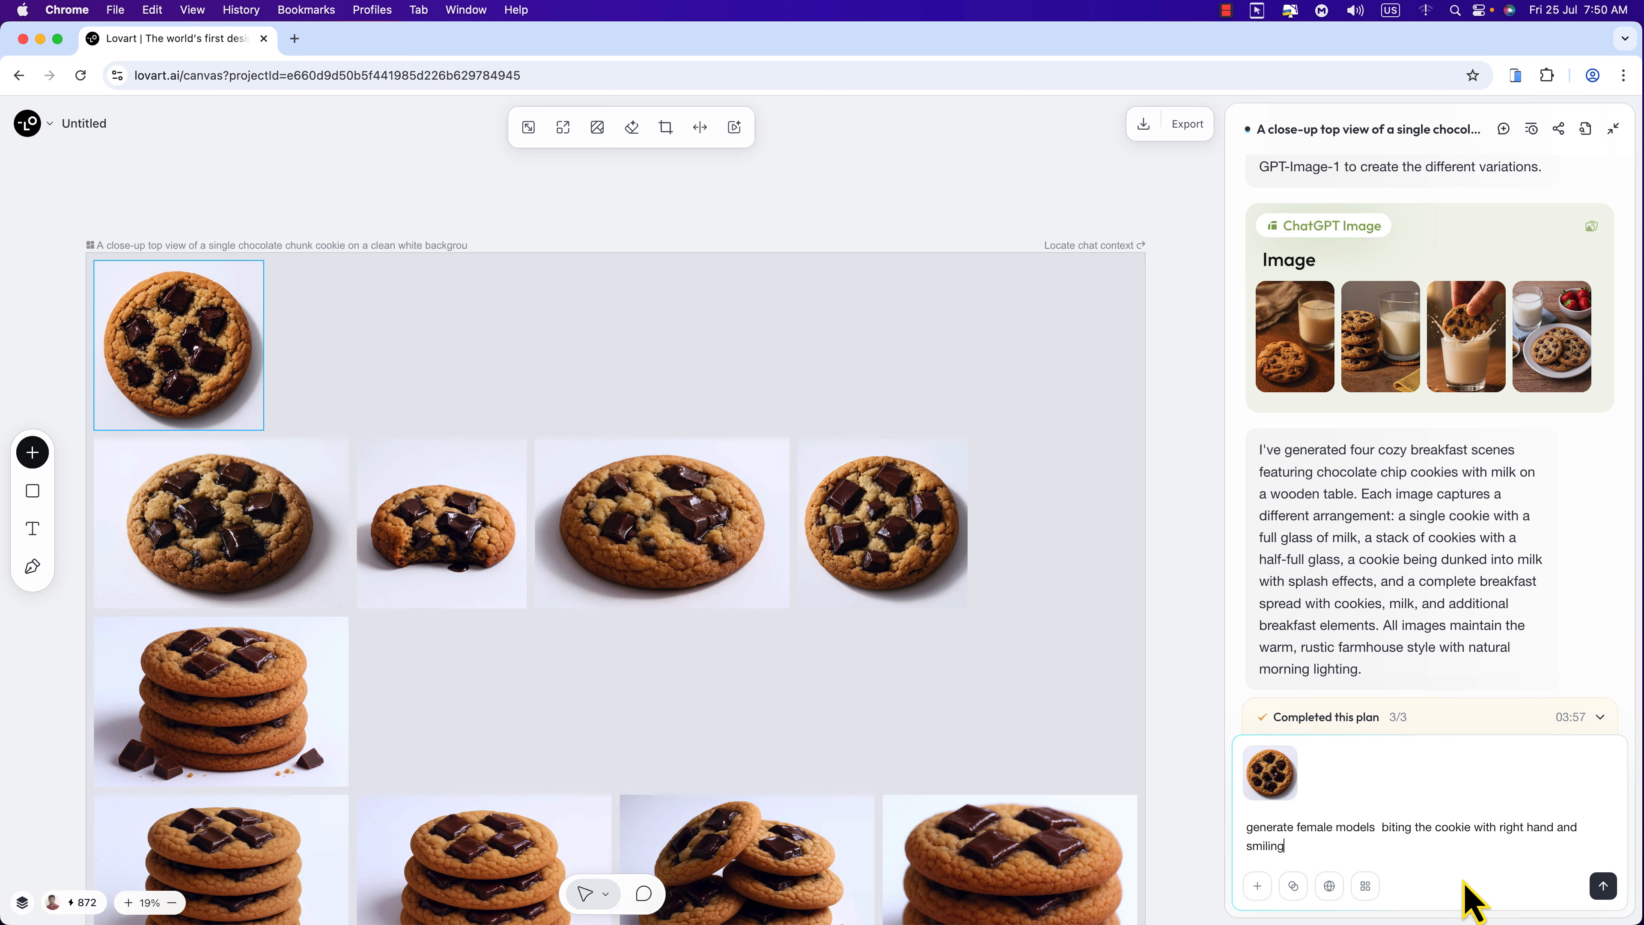
click(1604, 888)
Examine enlarged previews of the generated female models biting cookies.
scroll(855, 570, down, 10)
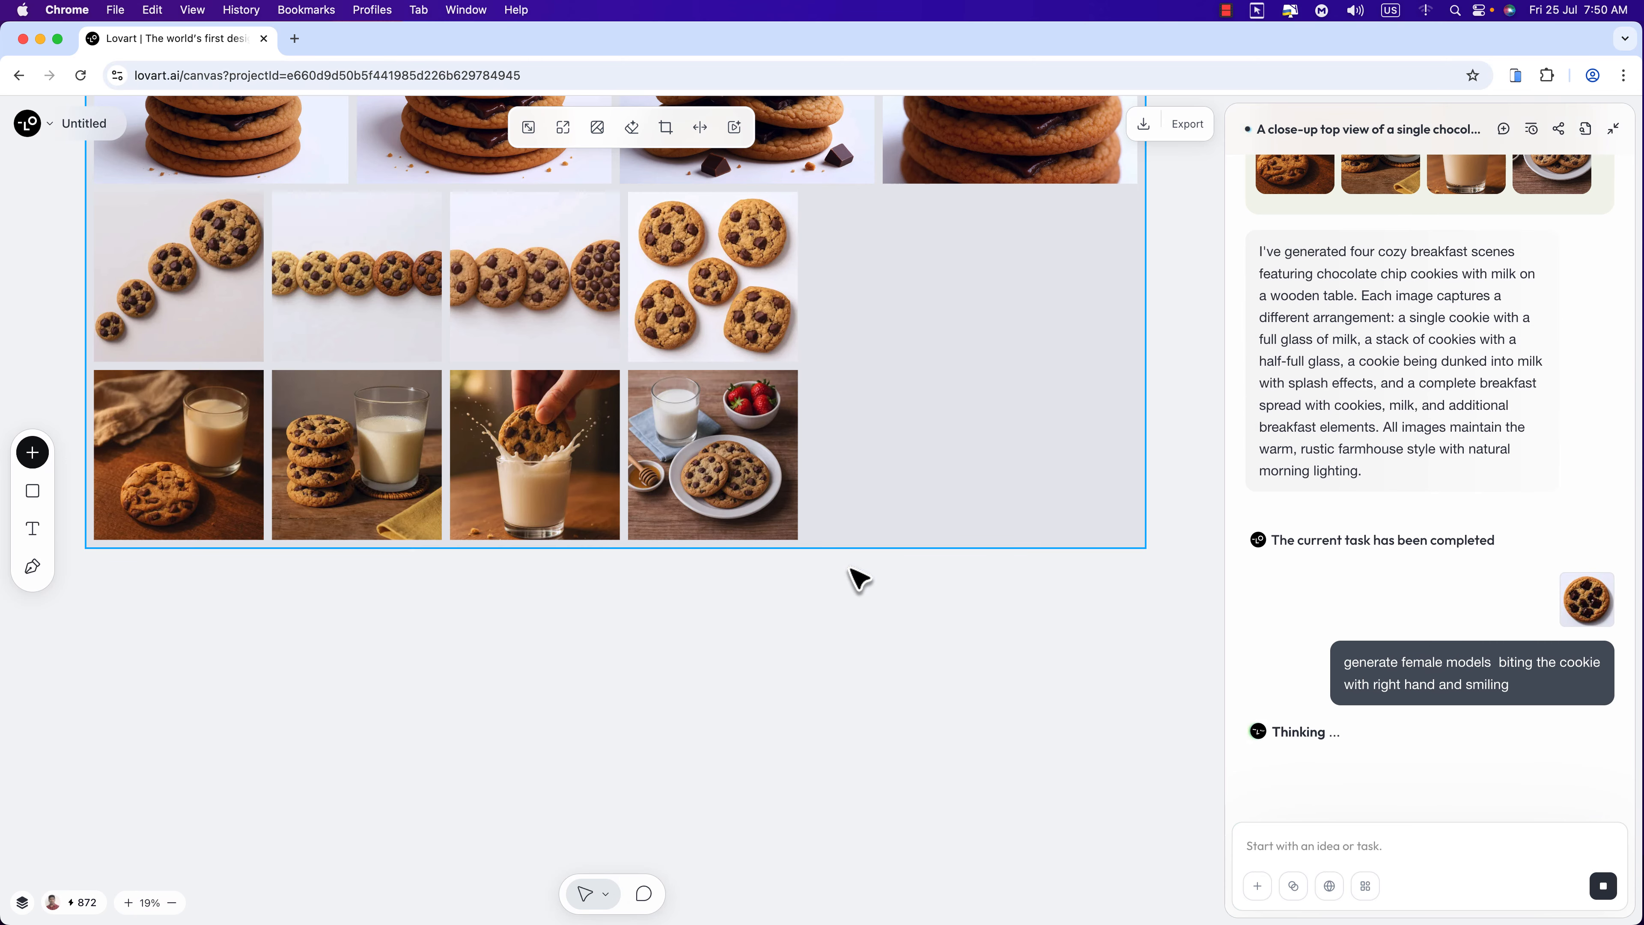
scroll(855, 576, down, 1)
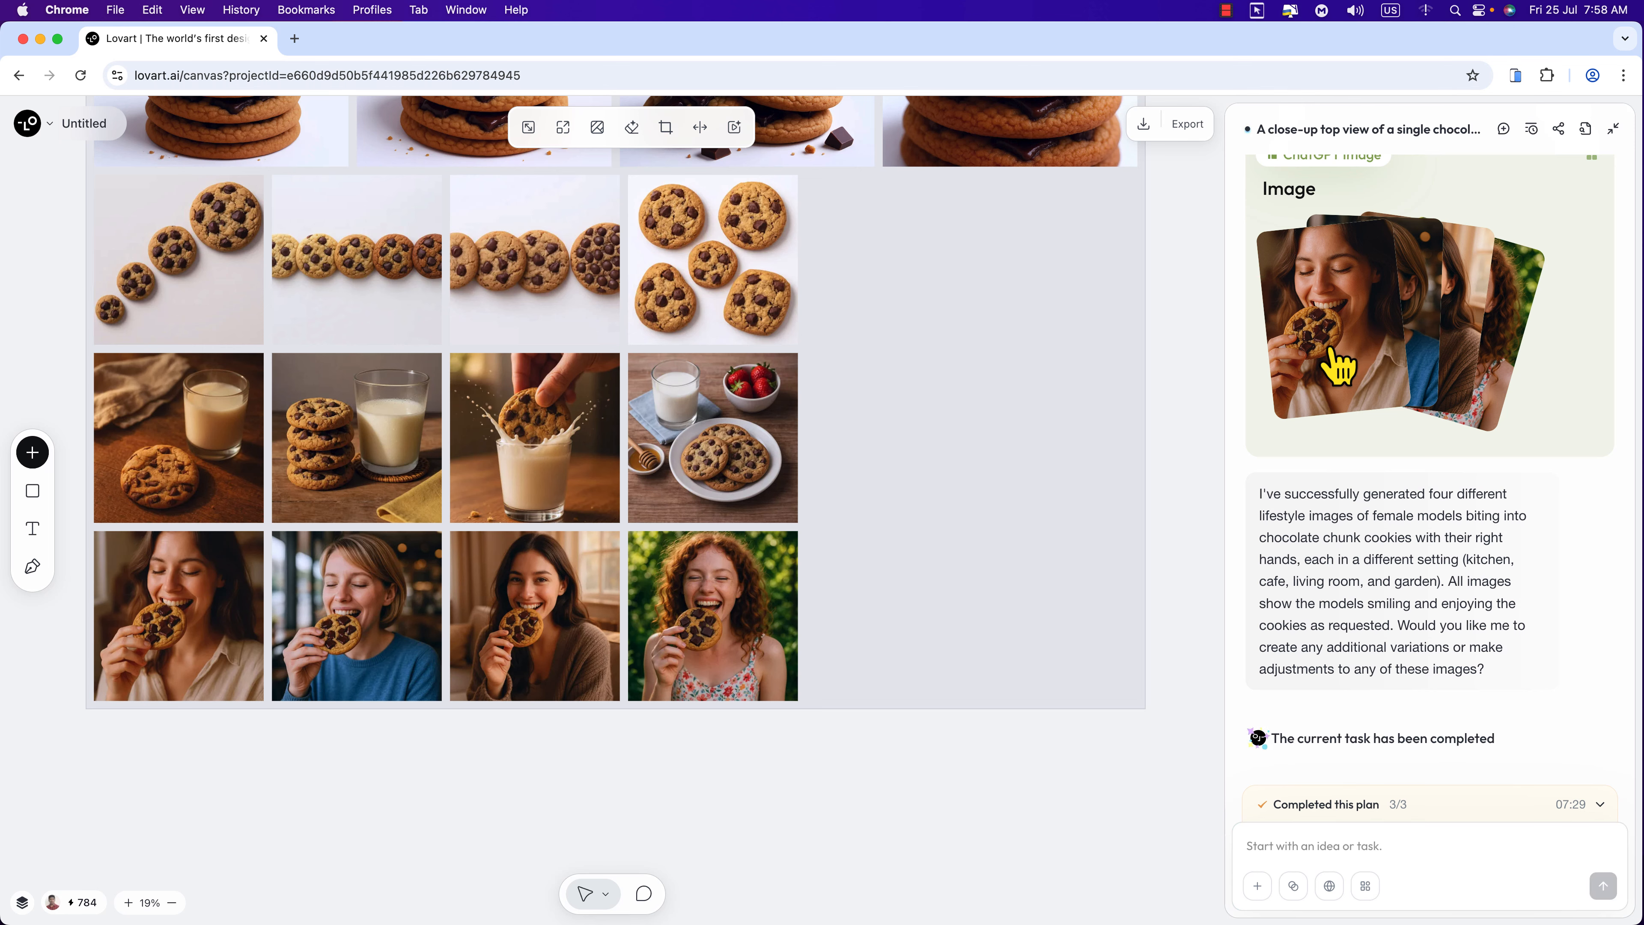
click(1338, 366)
click(1307, 369)
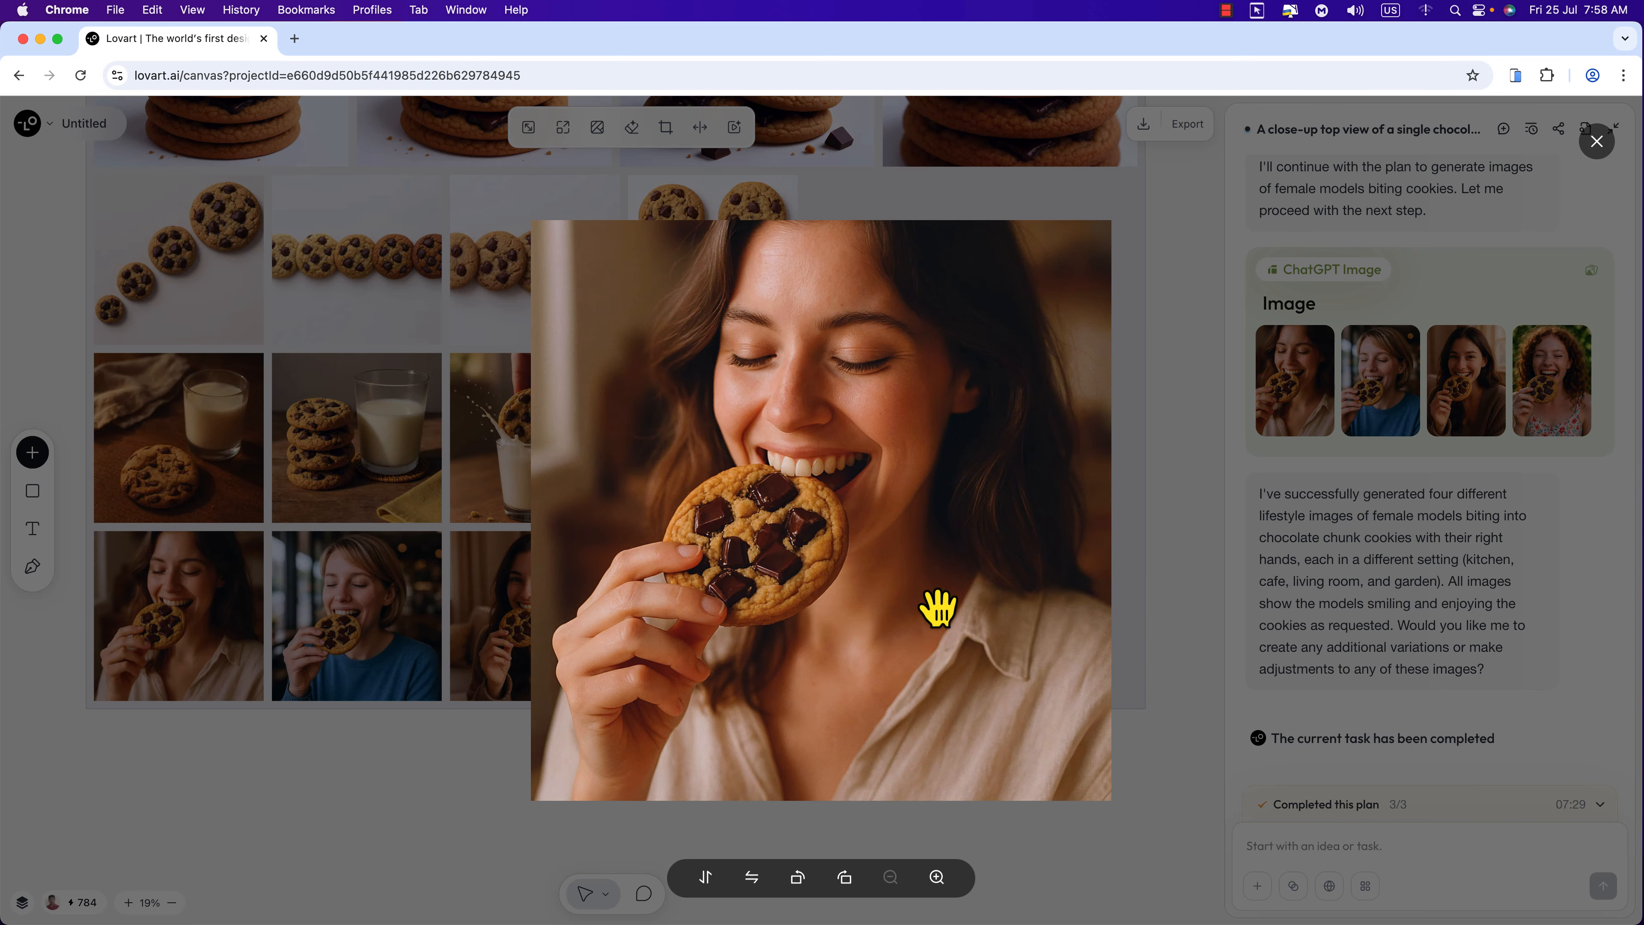
click(1597, 142)
click(1401, 405)
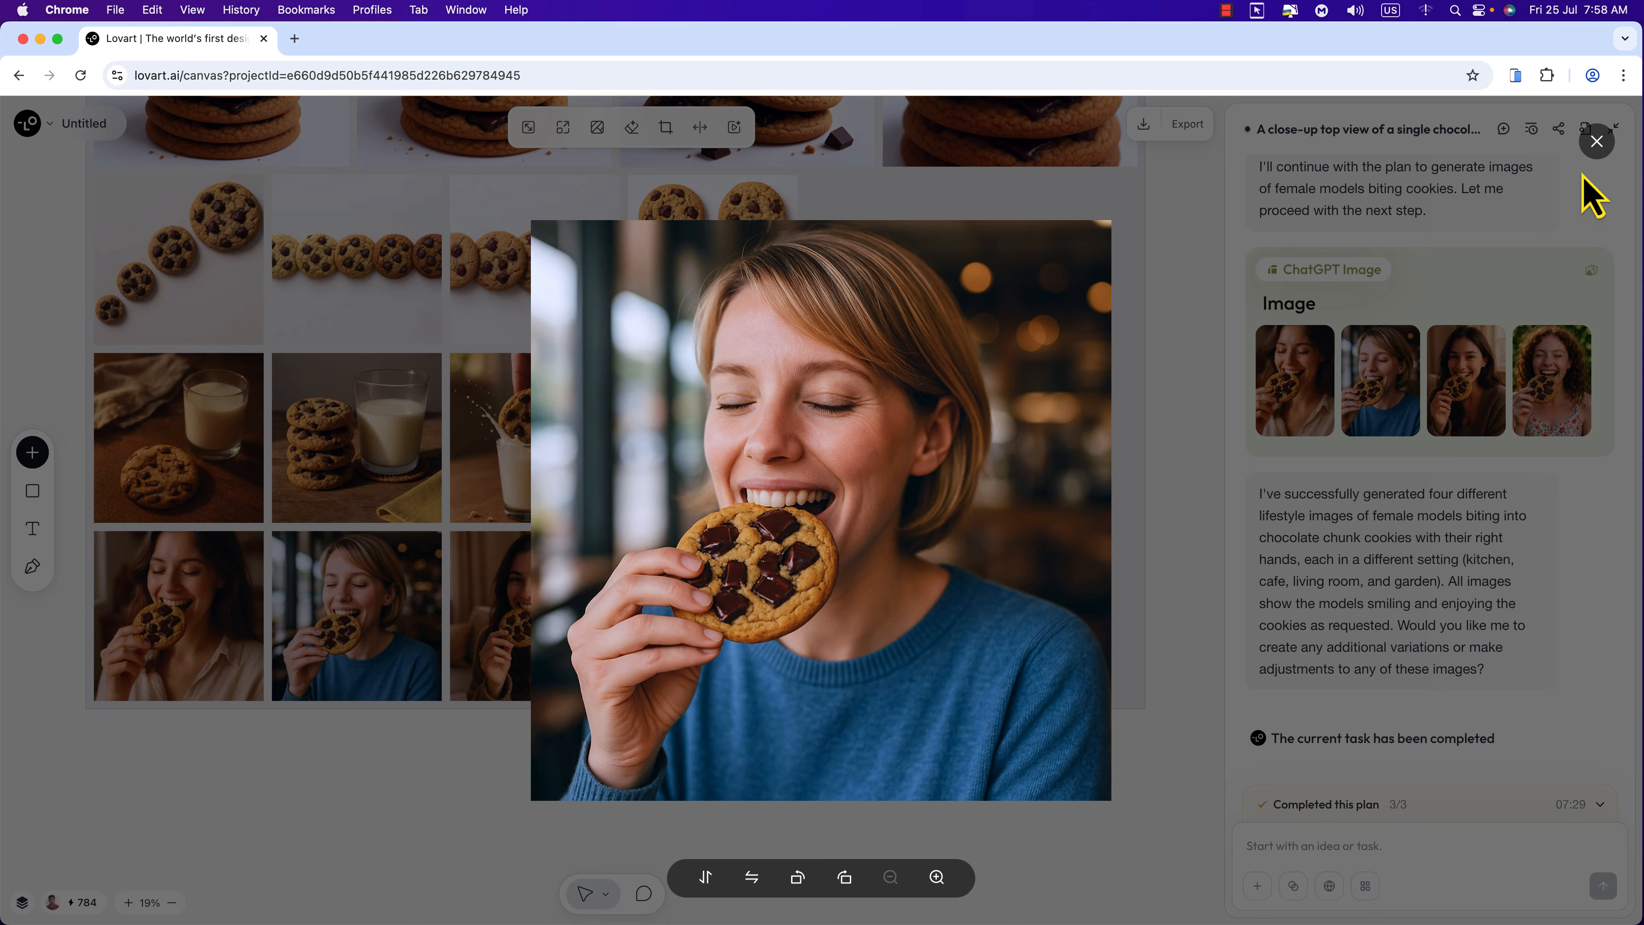
click(1597, 141)
click(1466, 389)
click(1162, 365)
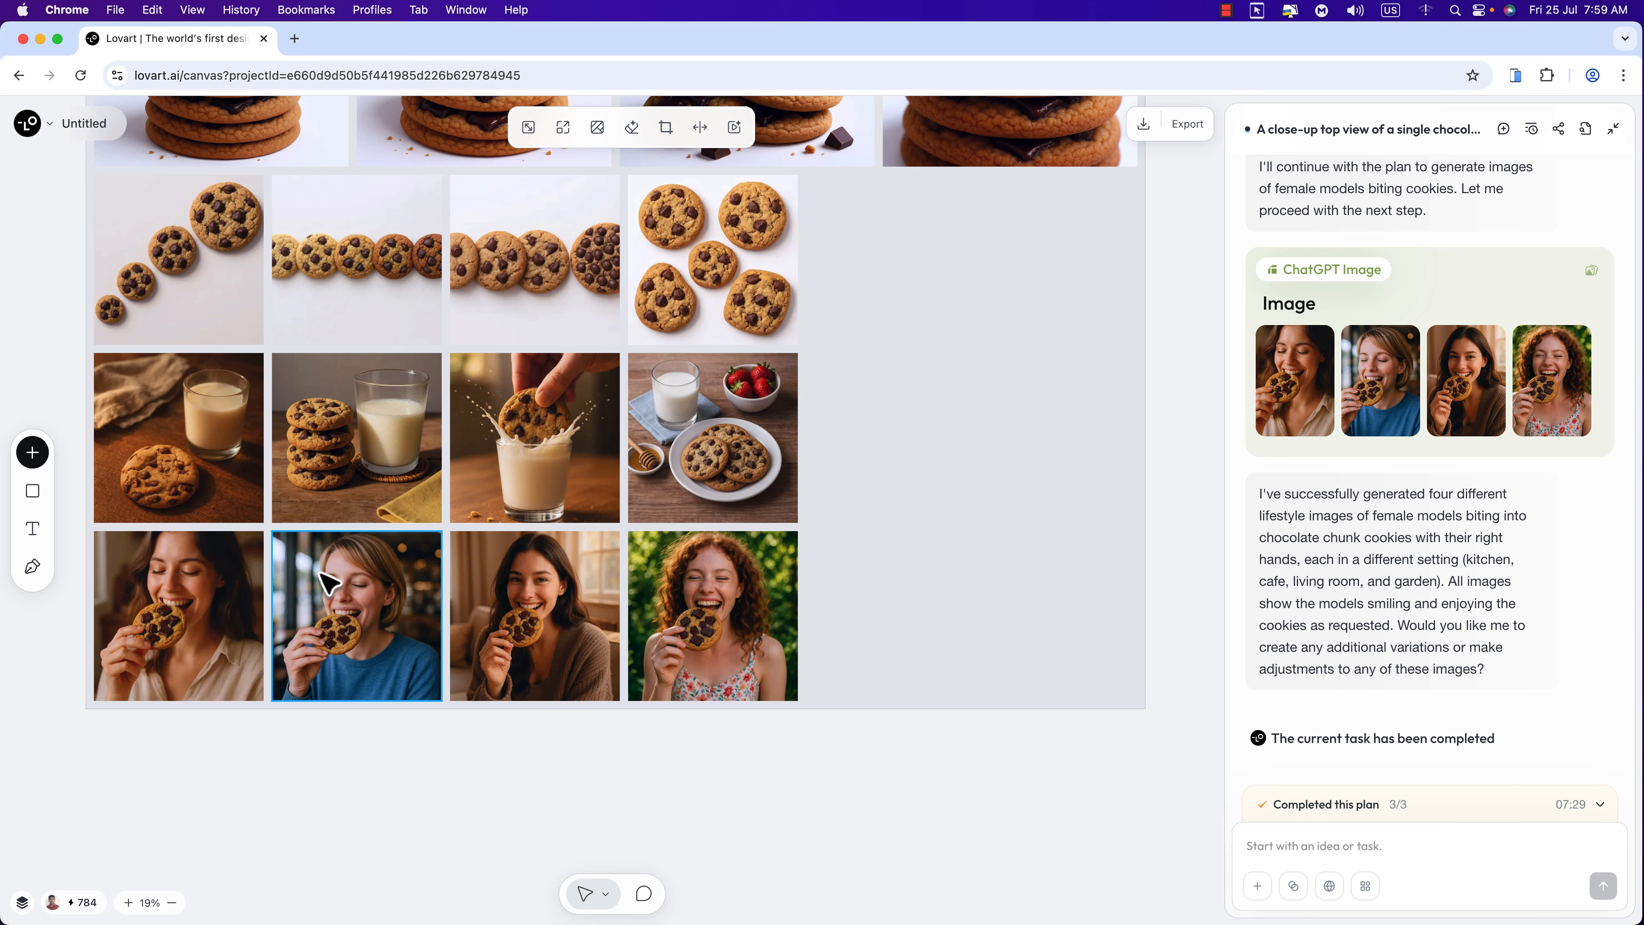
Submit the prompt "design a logo for a cookie brand . title will be "slice cookie"" and choose the third logo option as preferred.
click(1254, 842)
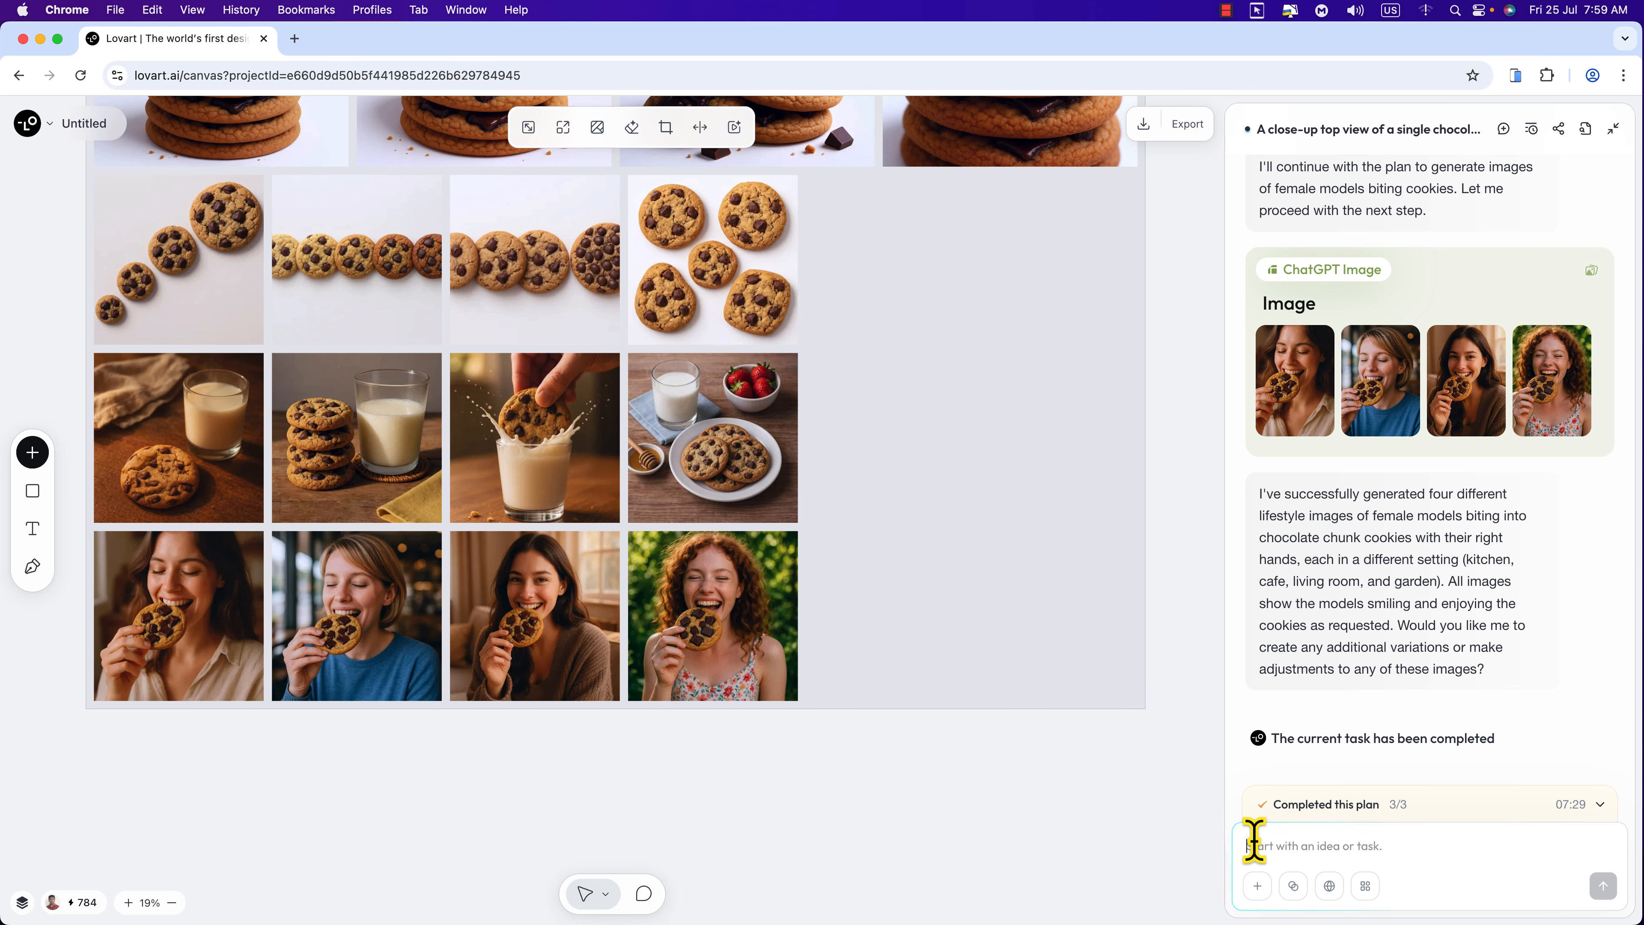
text(design a logo for a cookie brand . title will be "slice cookie")
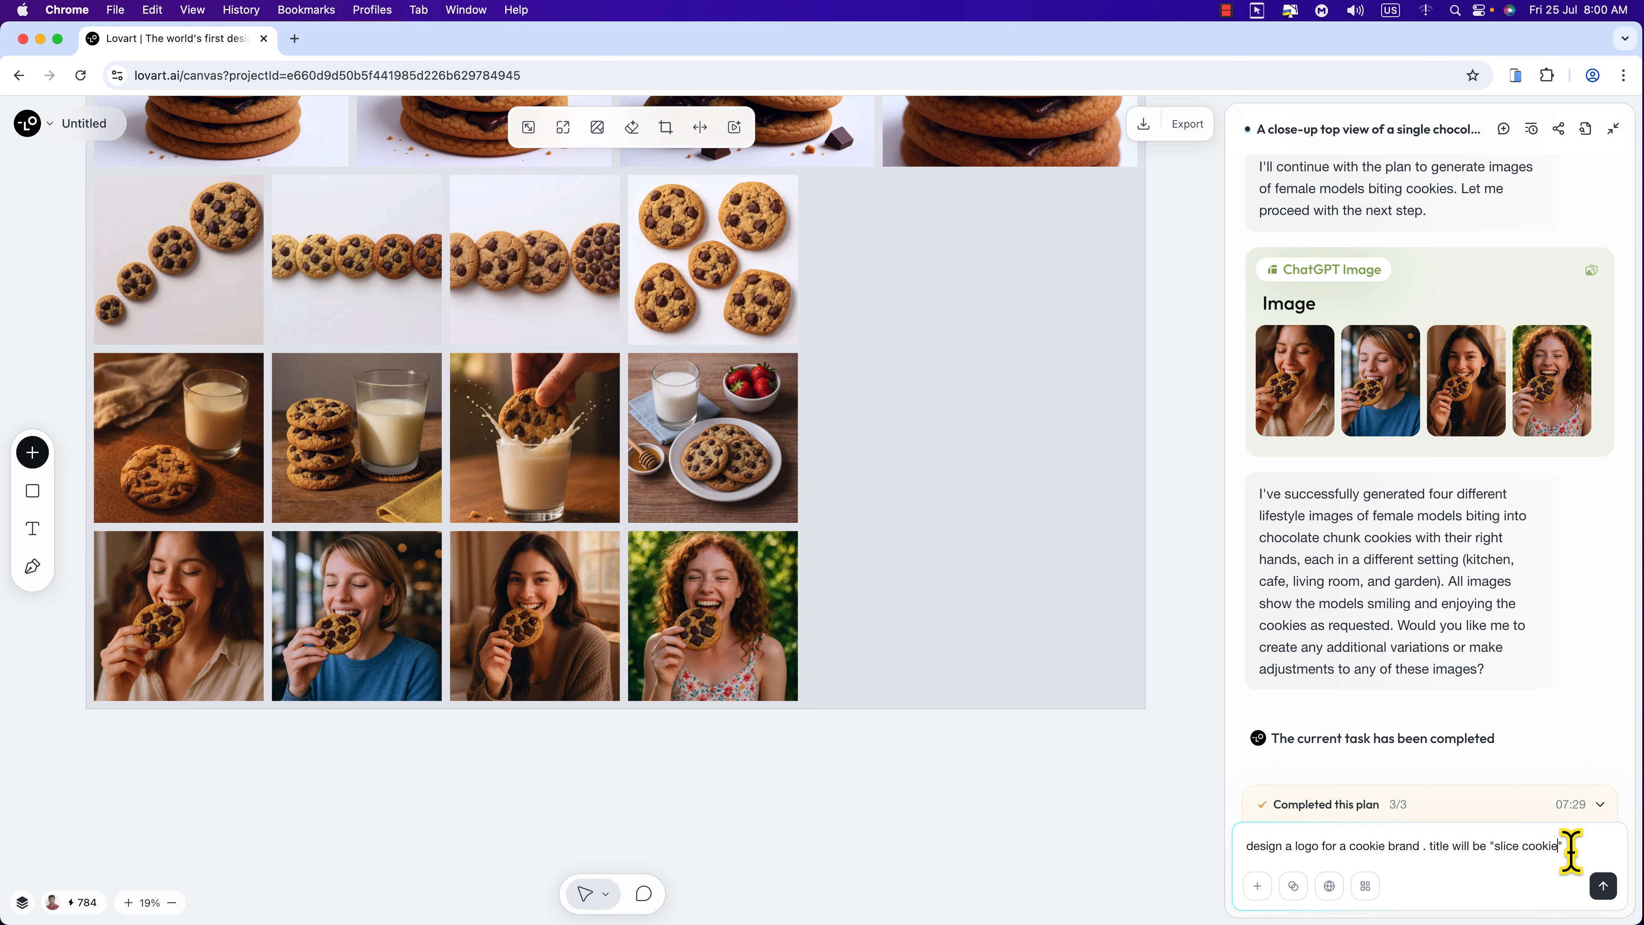
click(1604, 885)
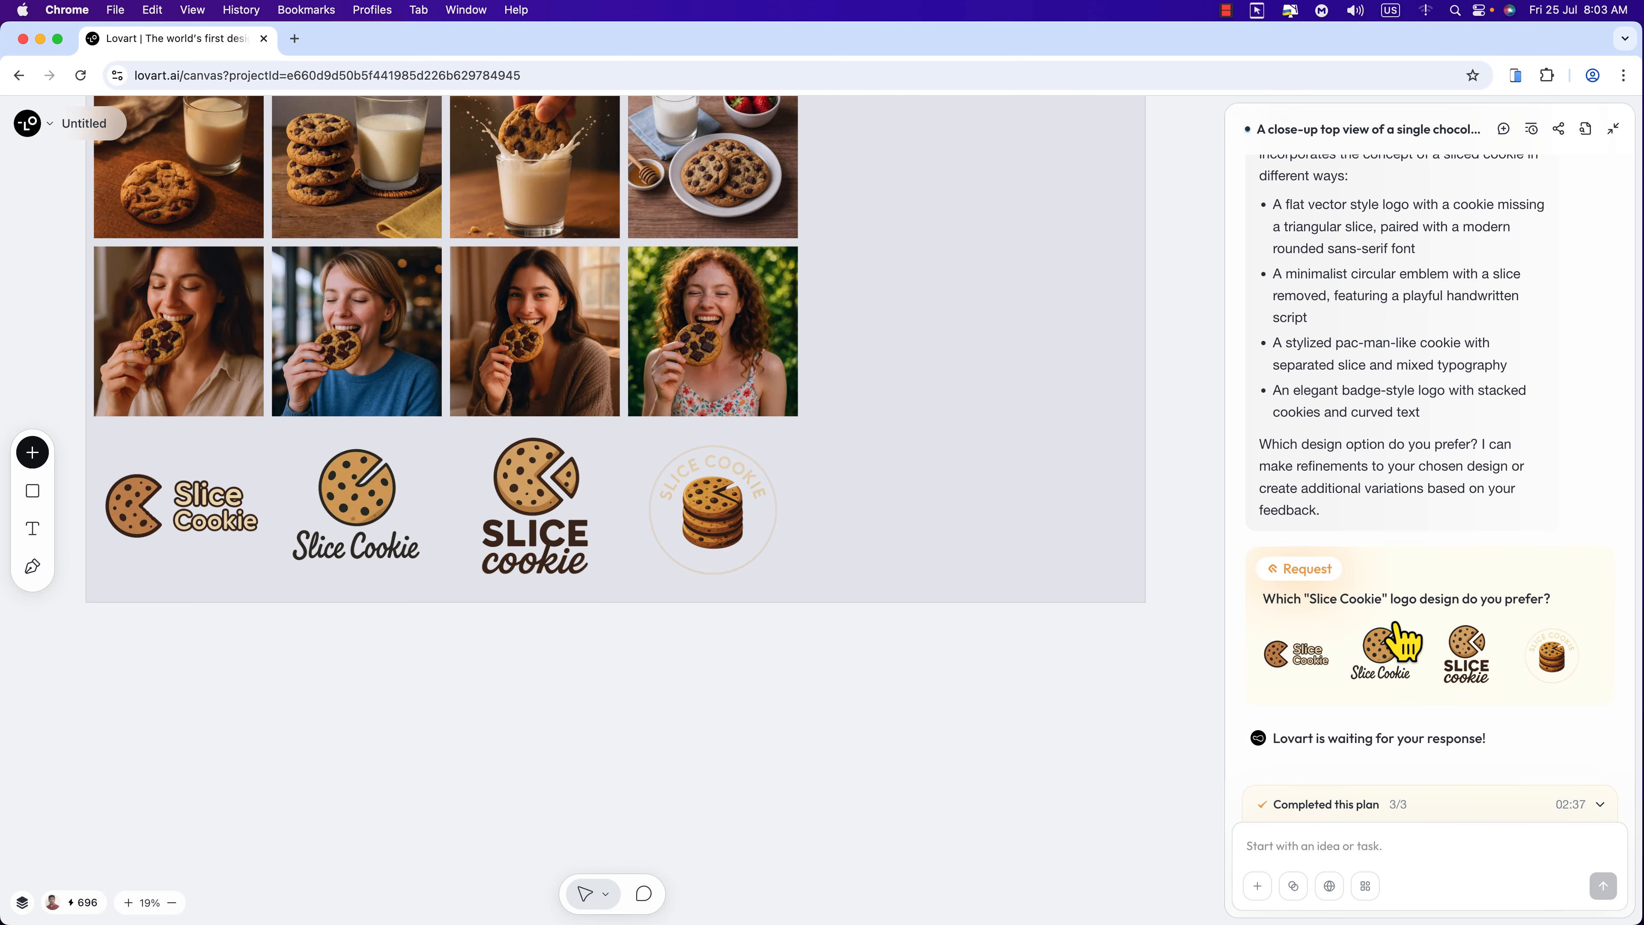
click(1464, 652)
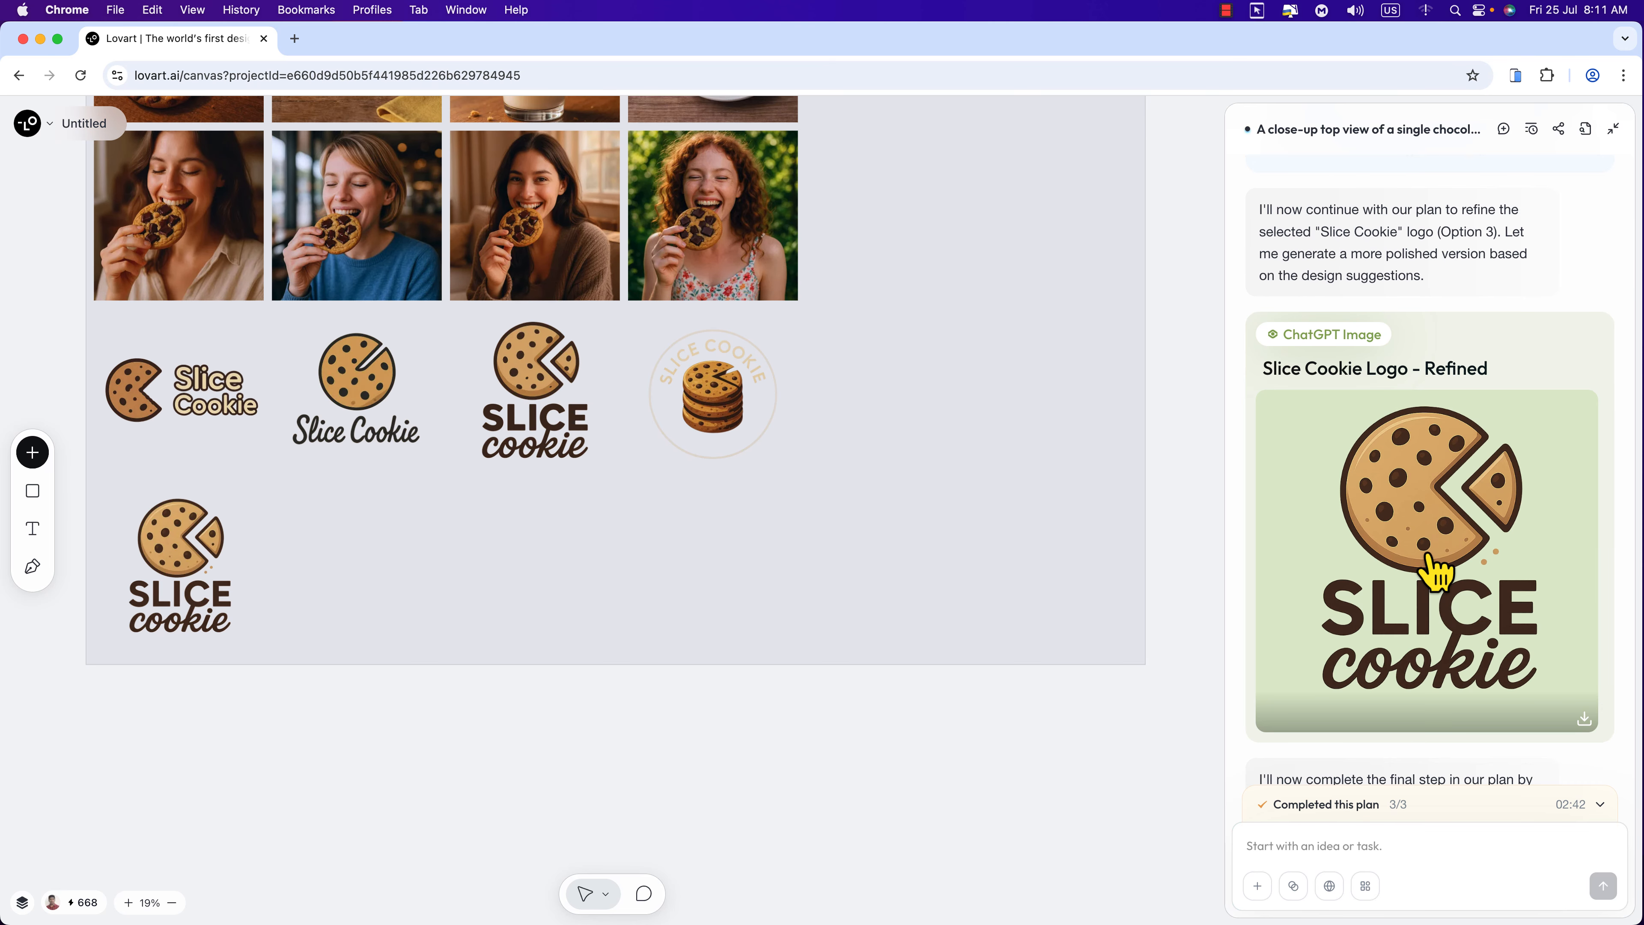
Add the refined Slice Cookie logo and the first female model image to the chat as references.
click(250, 551)
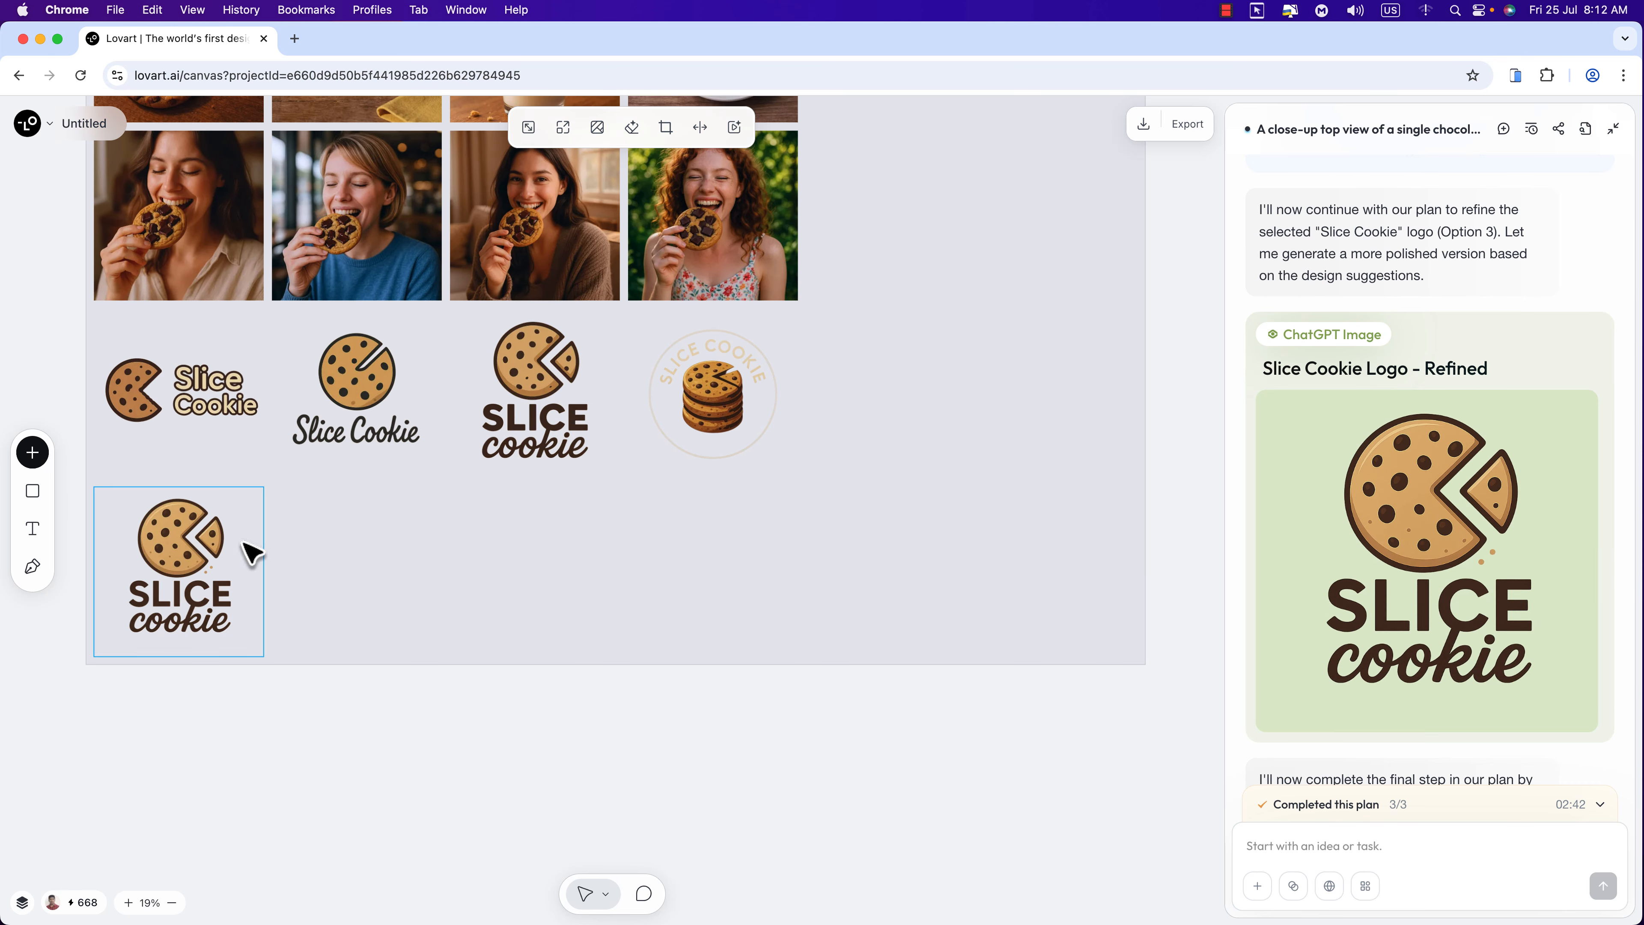
scroll(336, 544, up, 1)
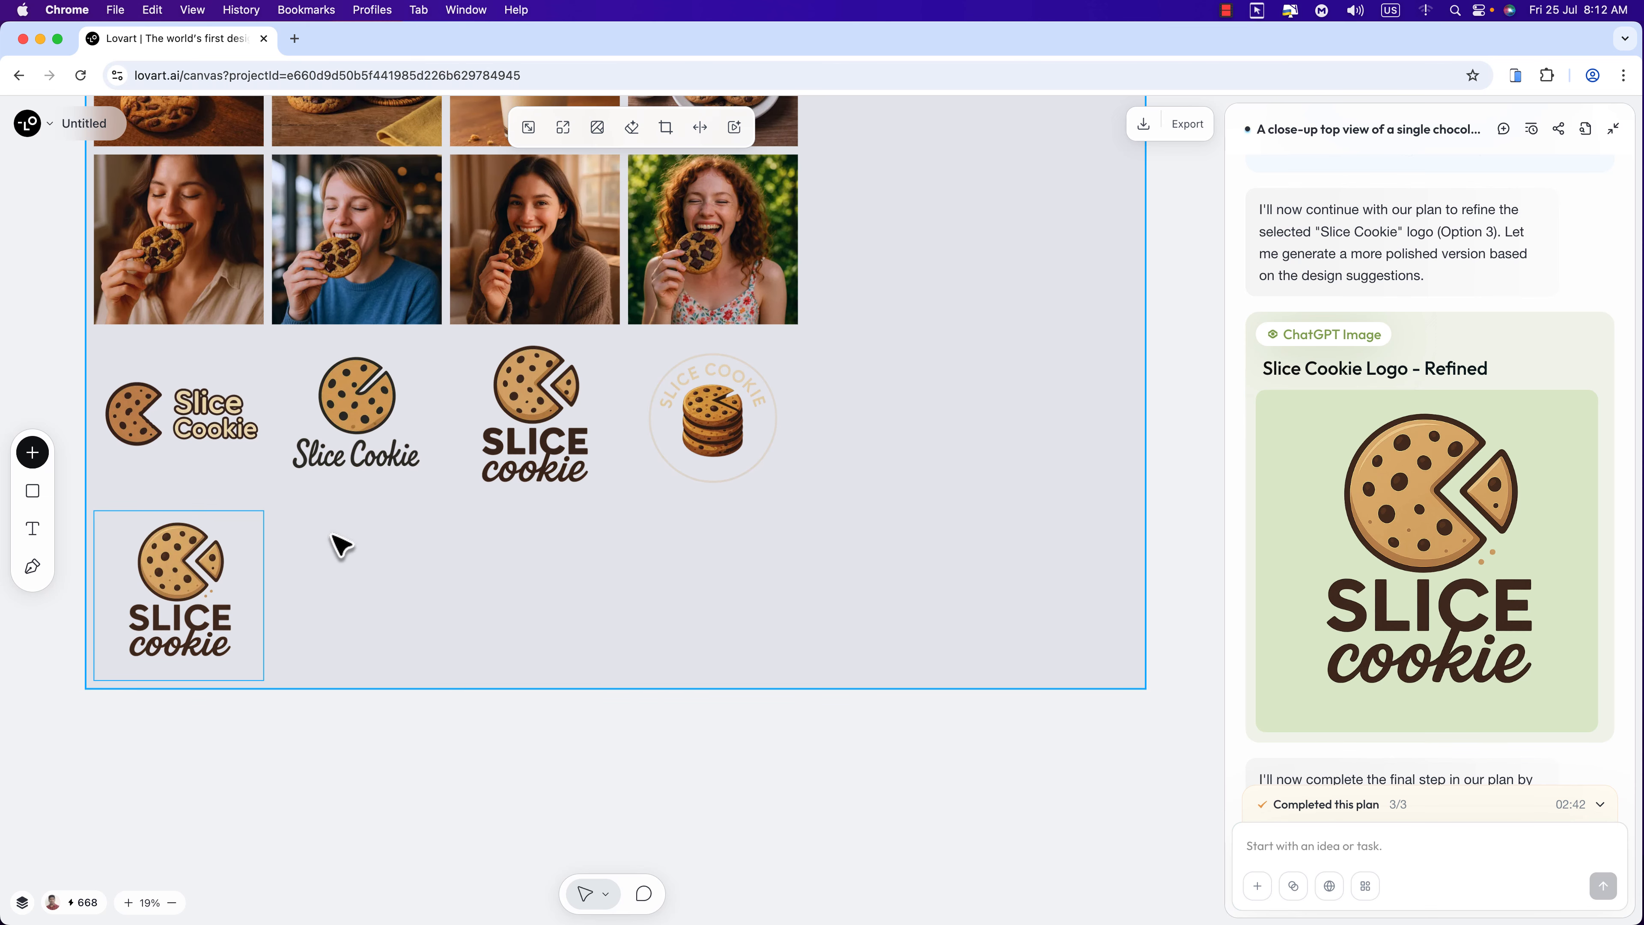
right_click(226, 581)
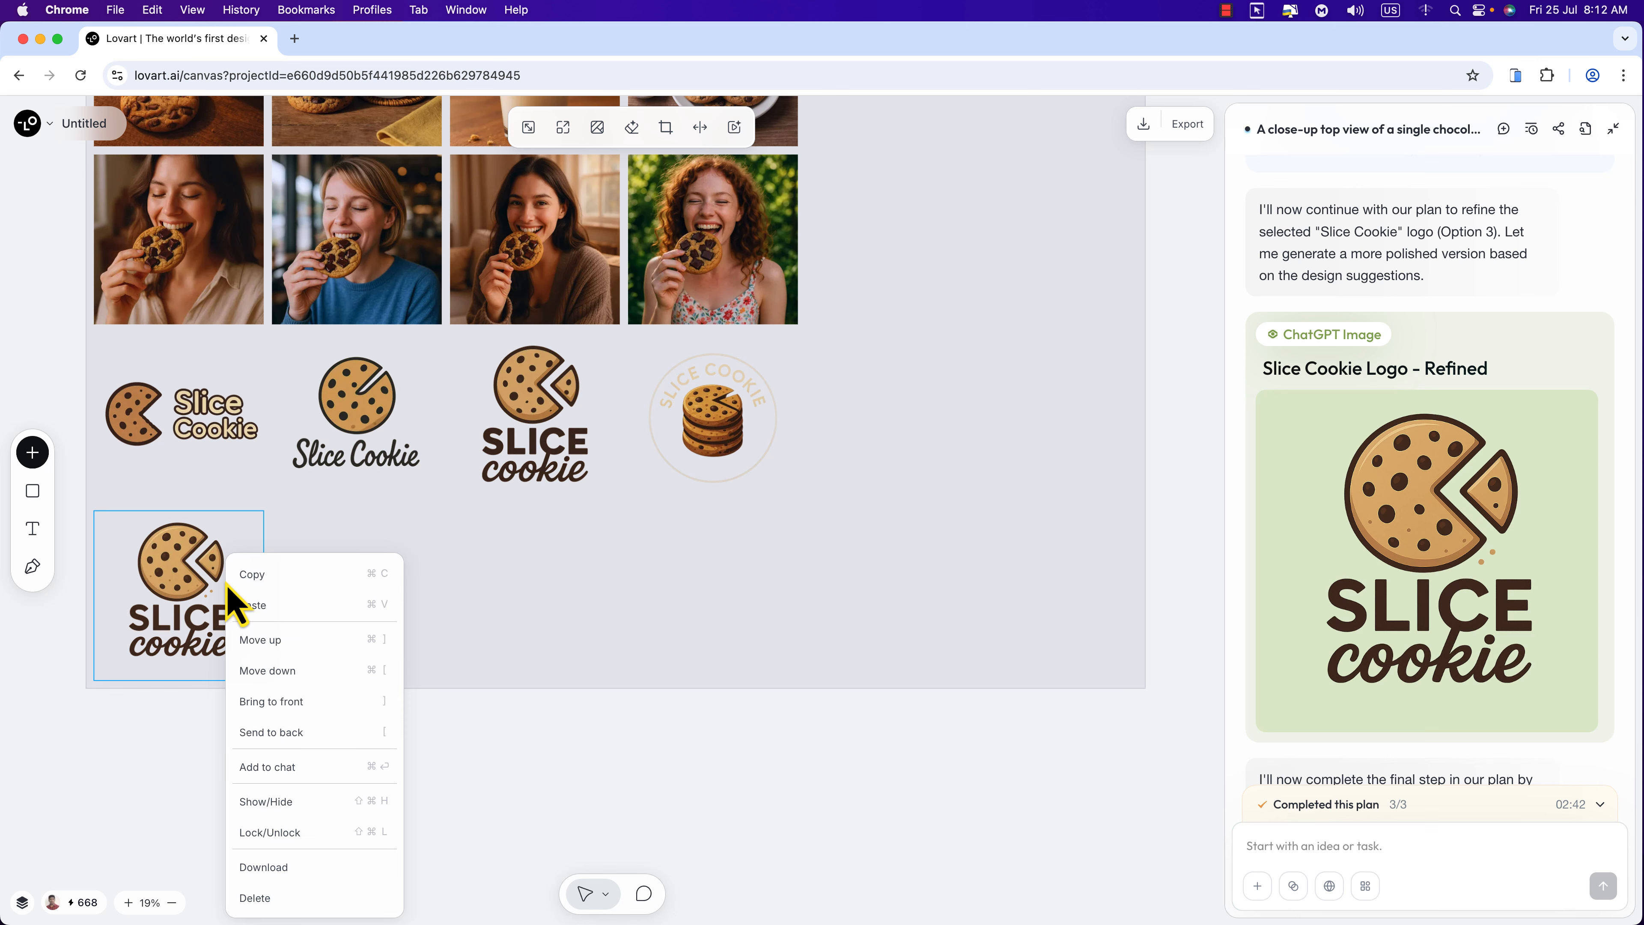
click(278, 765)
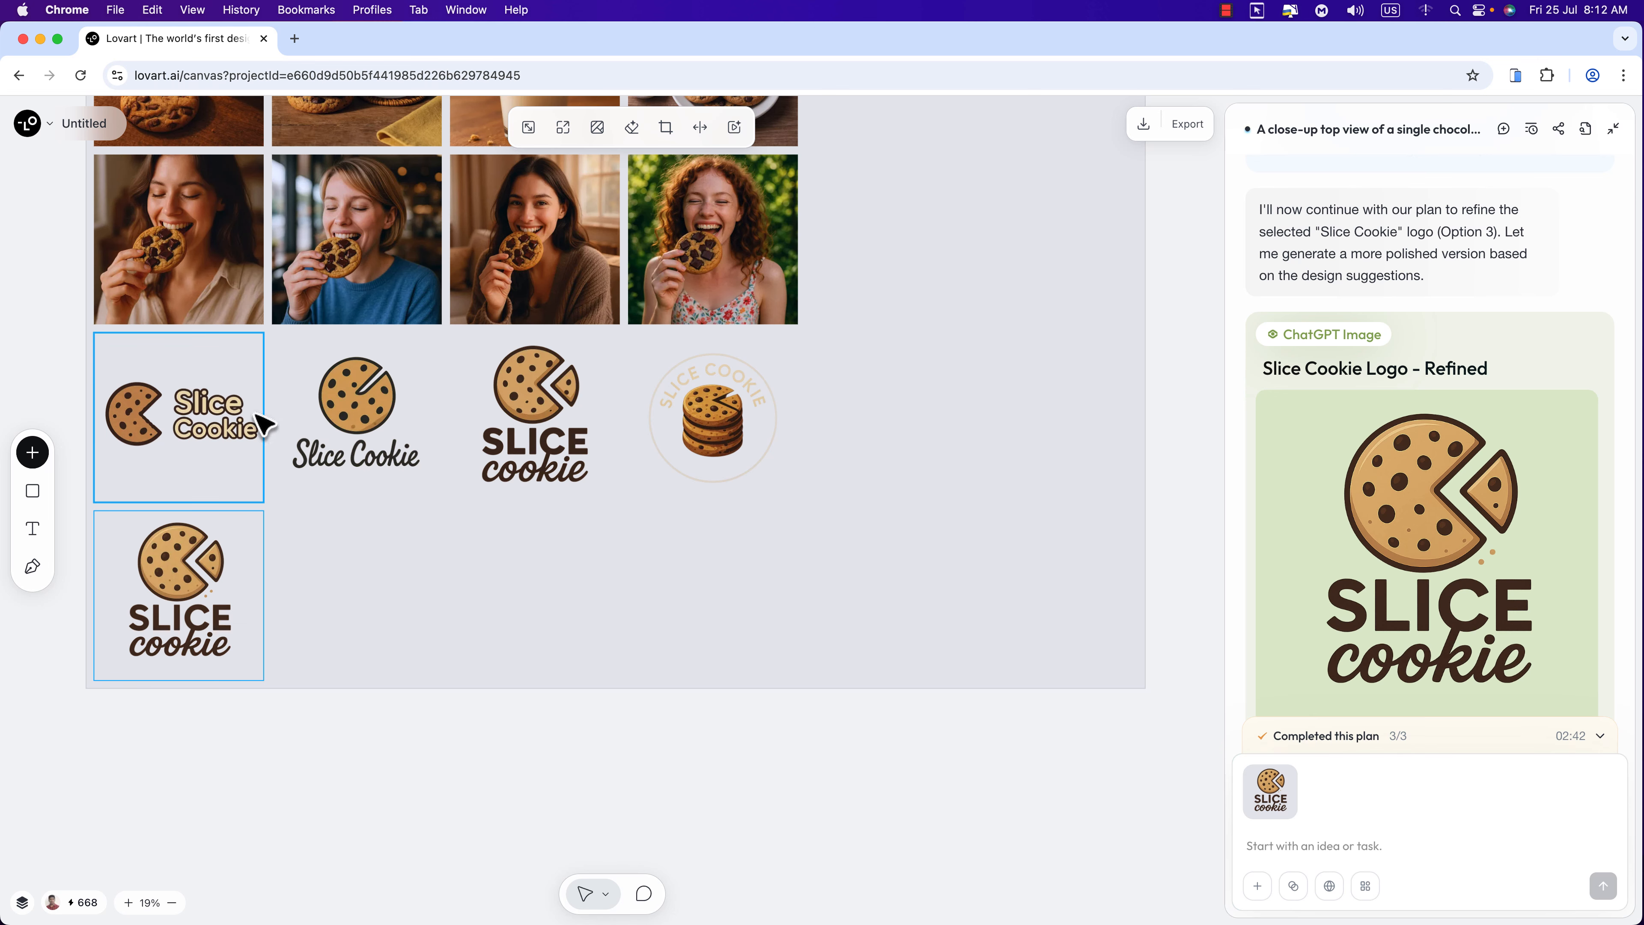
scroll(208, 287, up, 1)
click(209, 293)
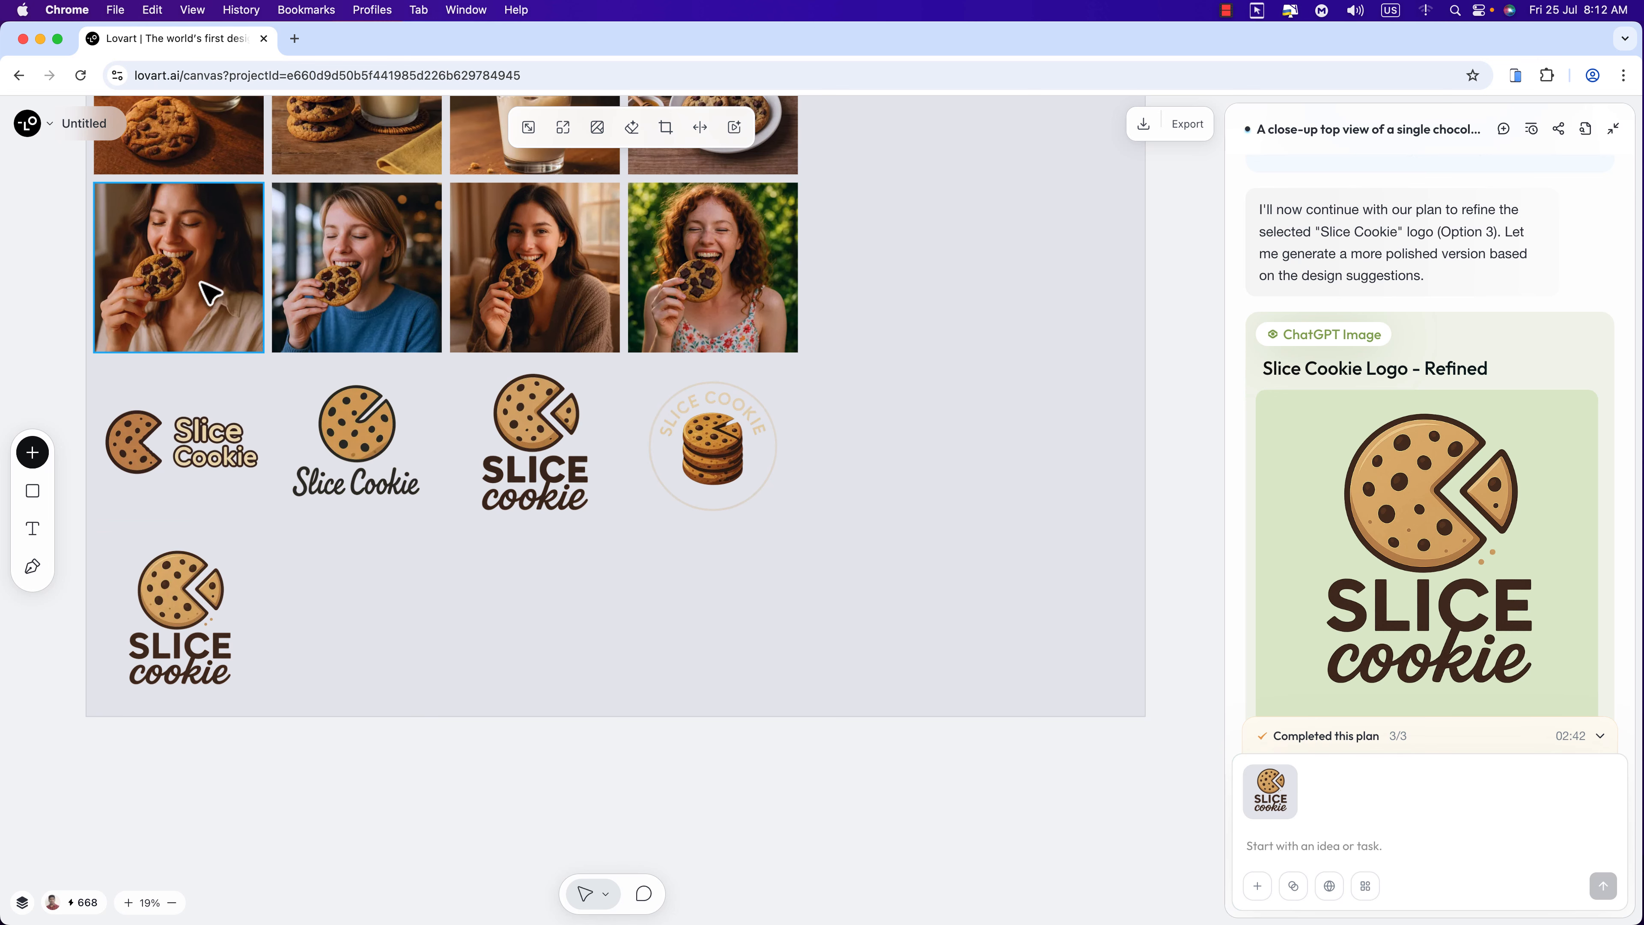
right_click(208, 293)
click(259, 492)
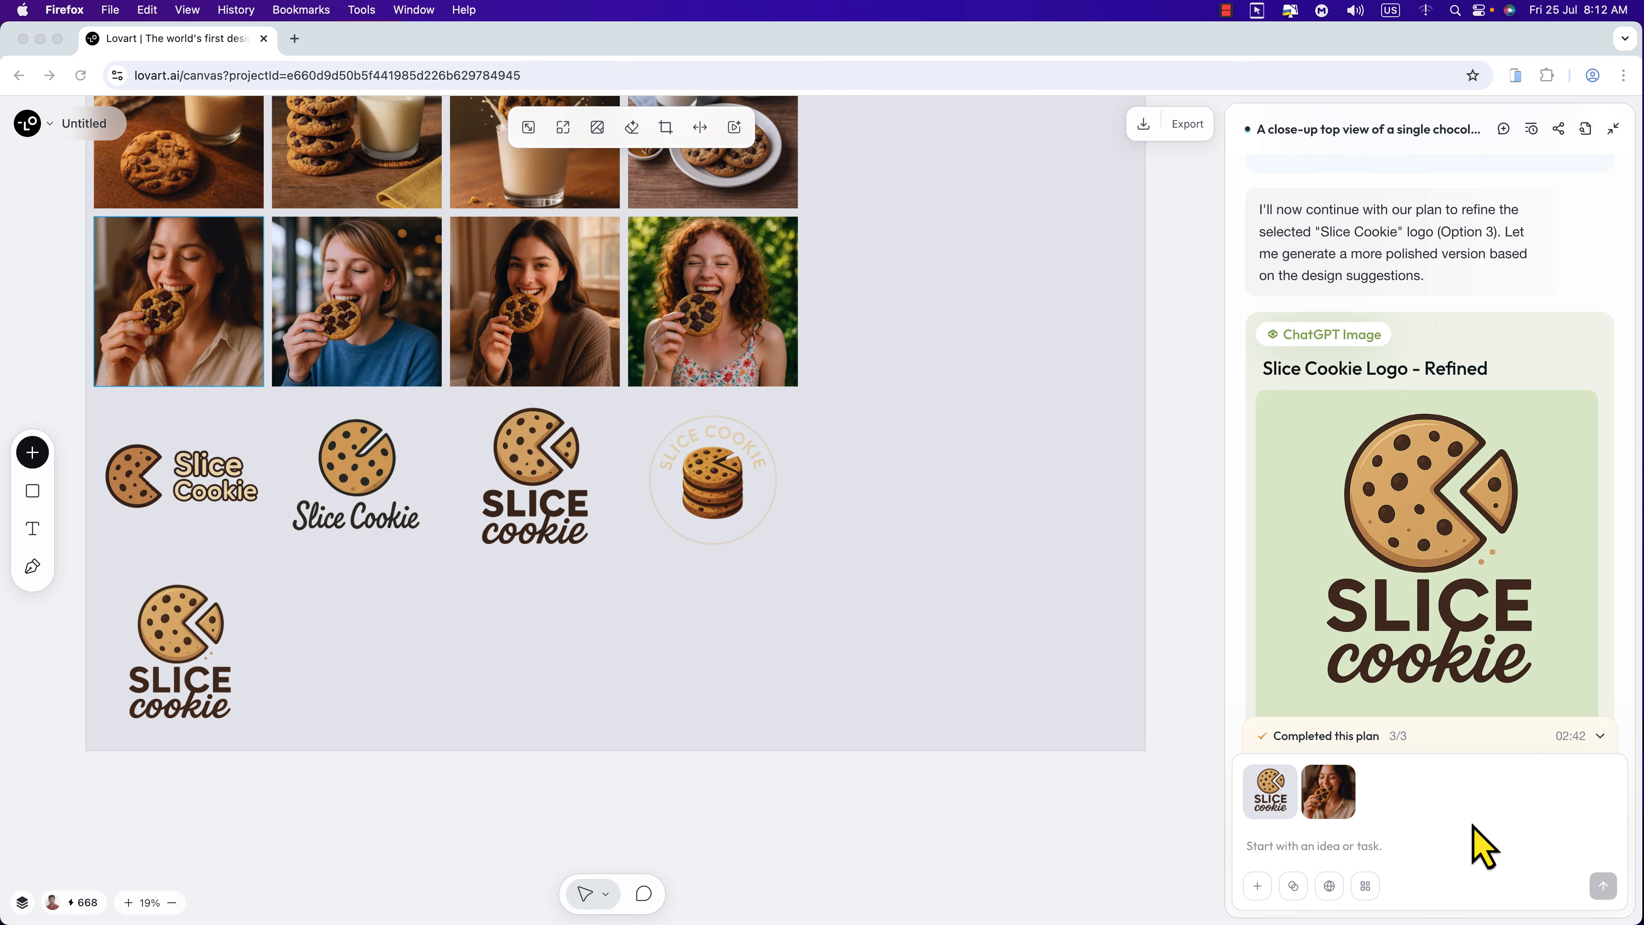
Add the image of the female model in the blue sweater to the chat references.
scroll(648, 597, up, 5)
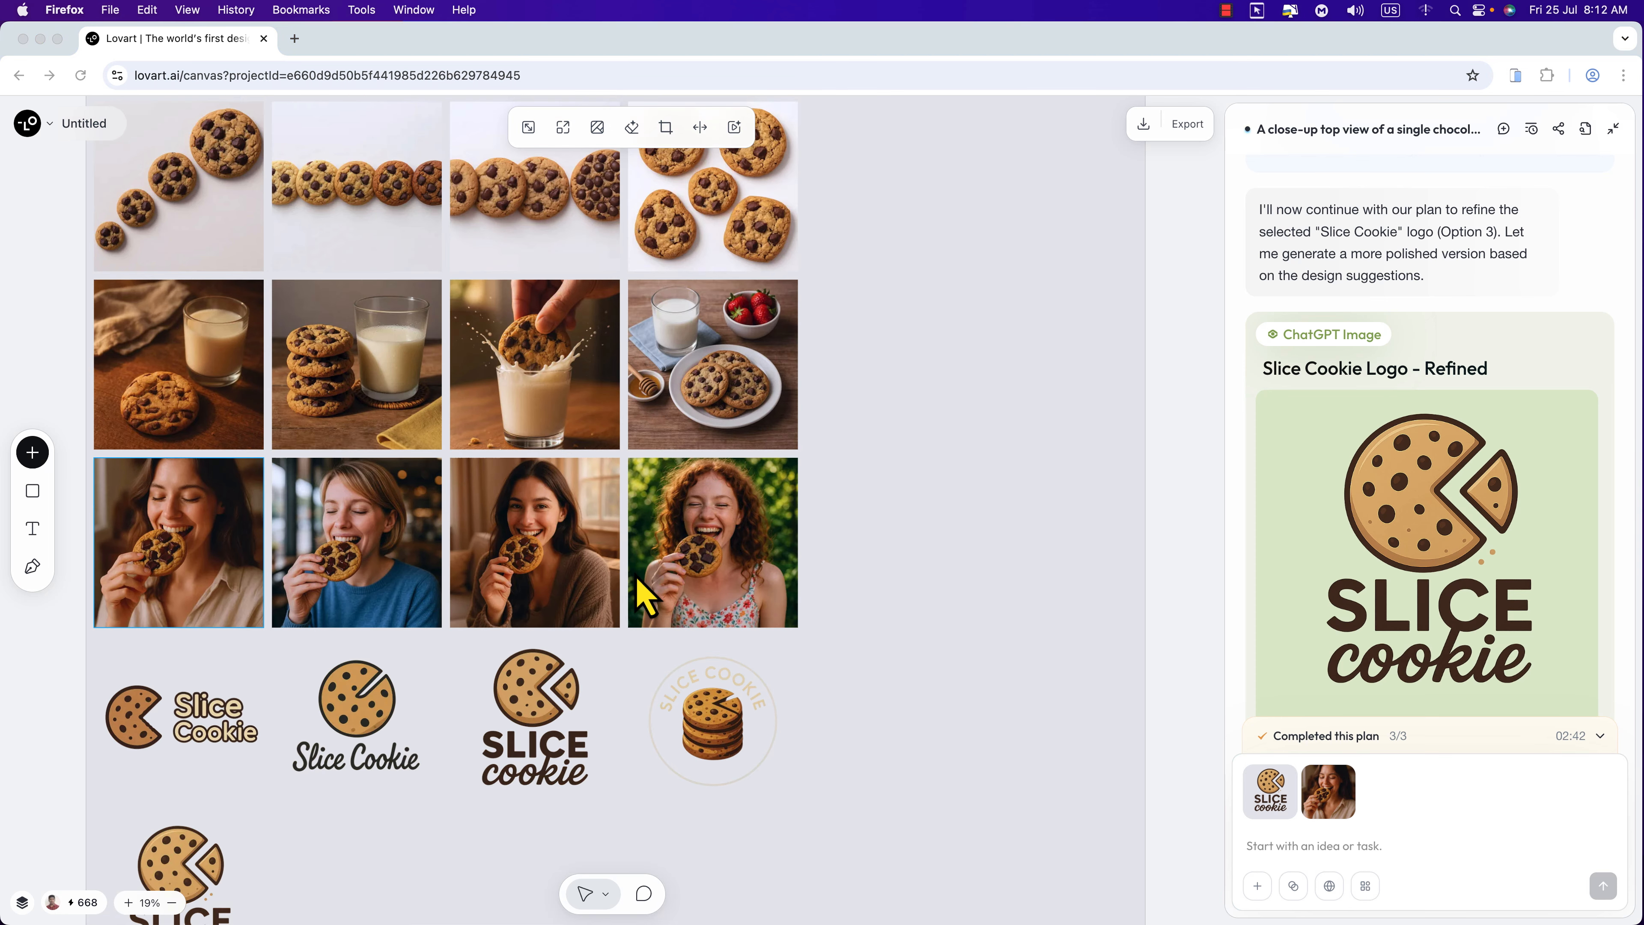
click(385, 545)
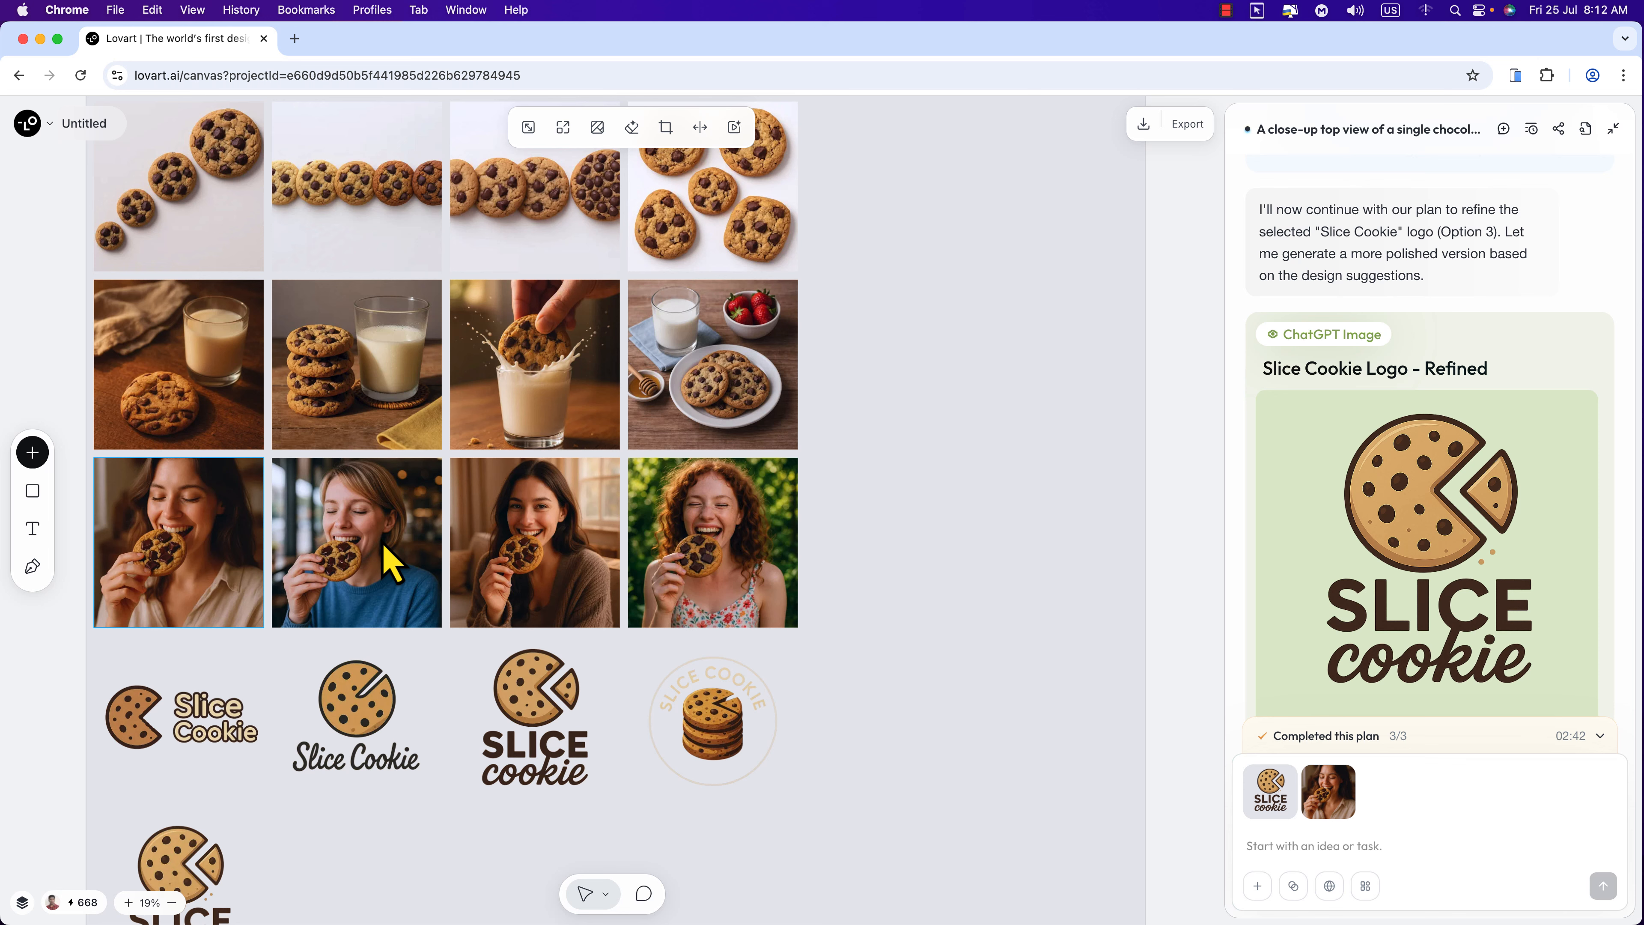
click(384, 546)
right_click(384, 546)
click(384, 546)
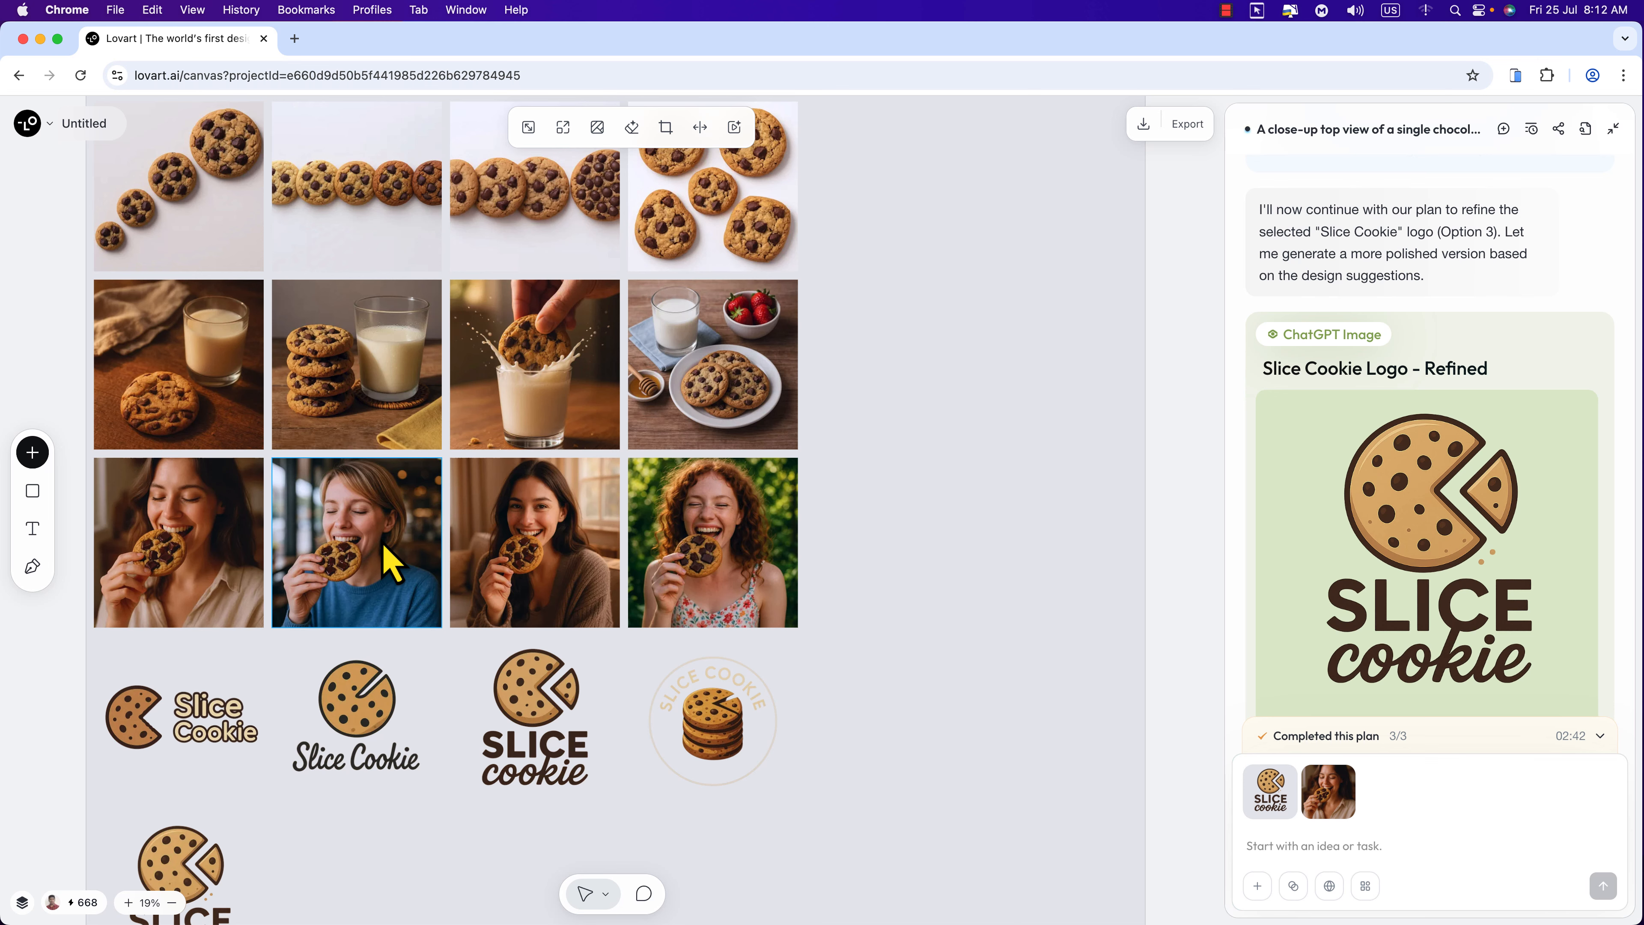
right_click(384, 546)
click(430, 754)
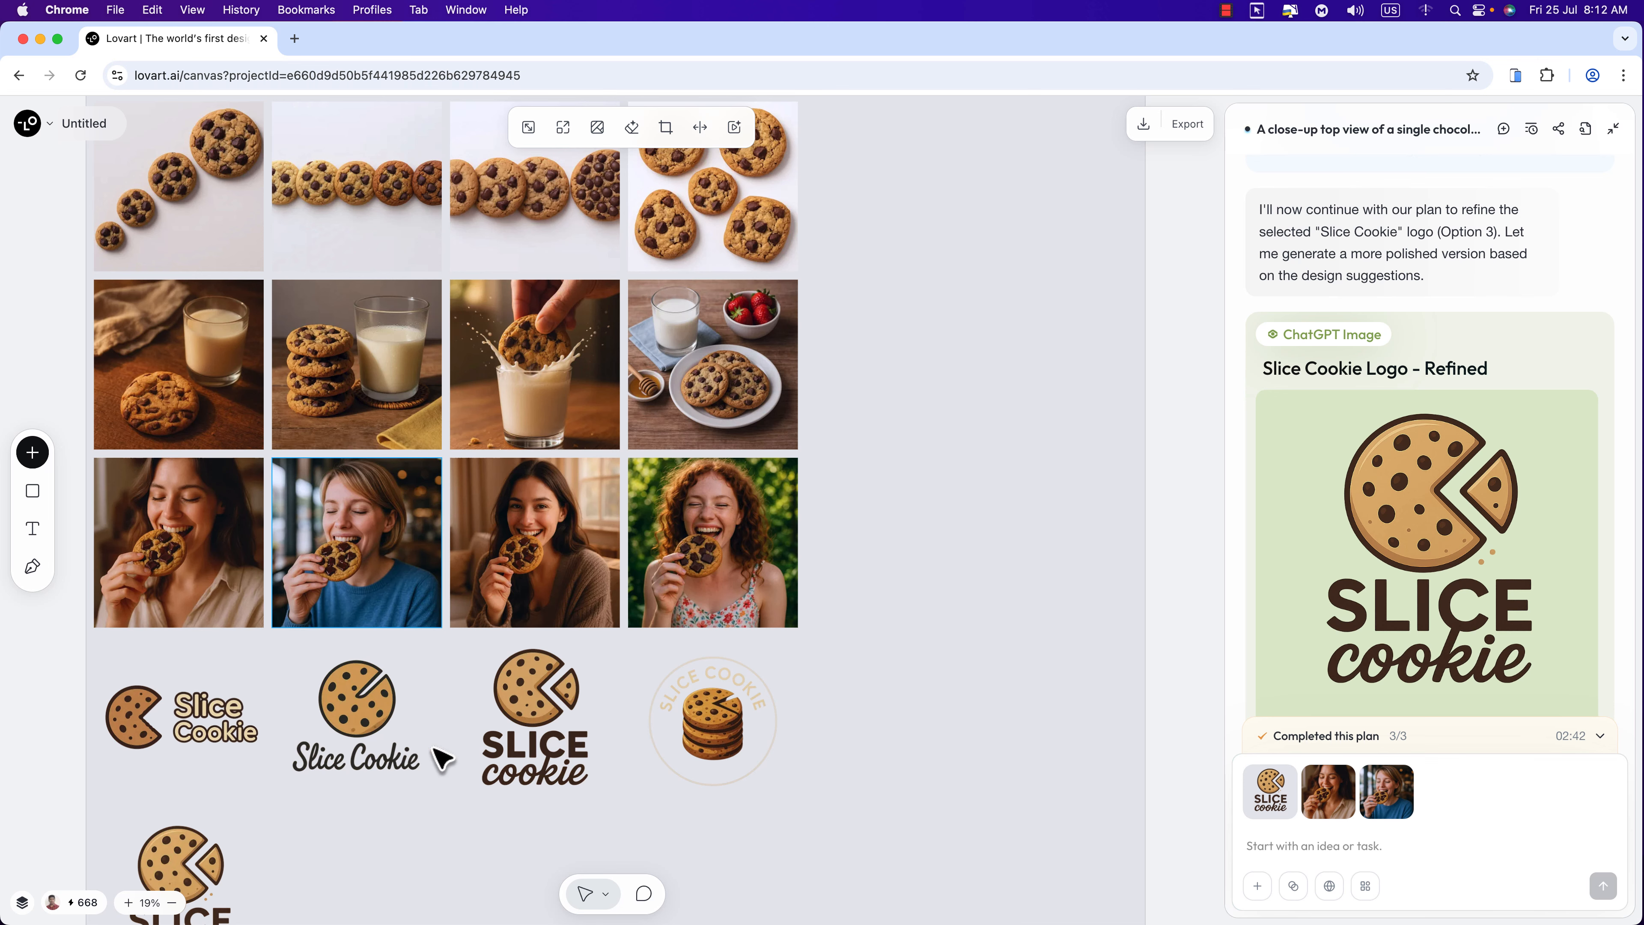
Add the bitten cookie image and the five-cookie stack image to the chat references.
scroll(488, 499, up, 5)
scroll(492, 505, up, 7)
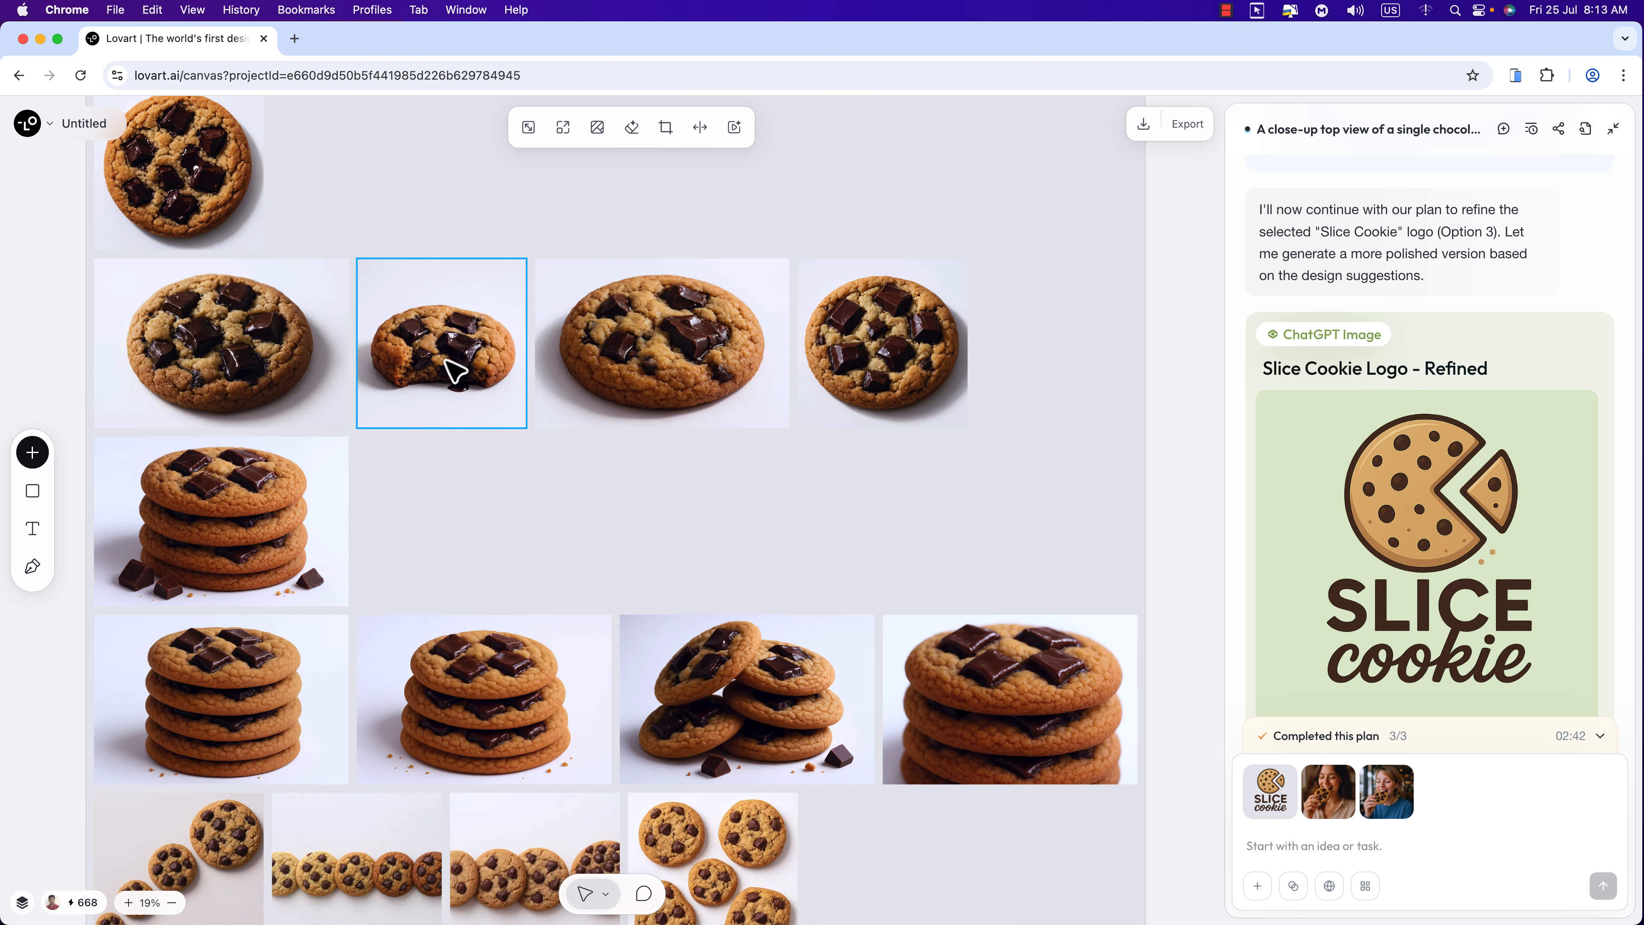
right_click(456, 373)
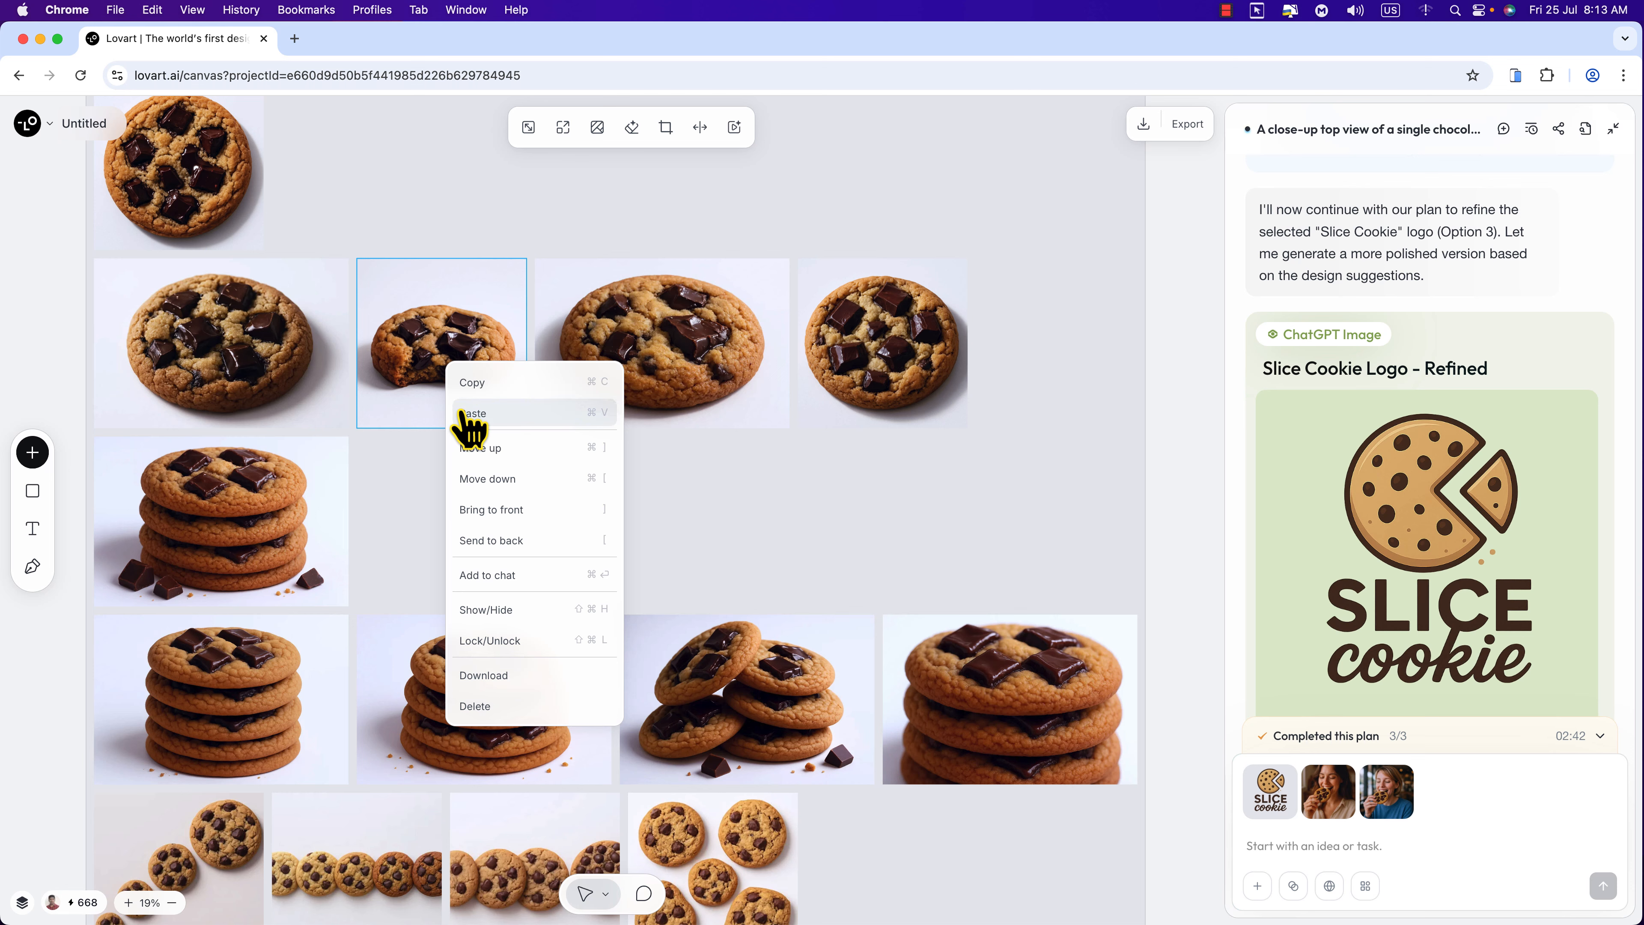
click(615, 573)
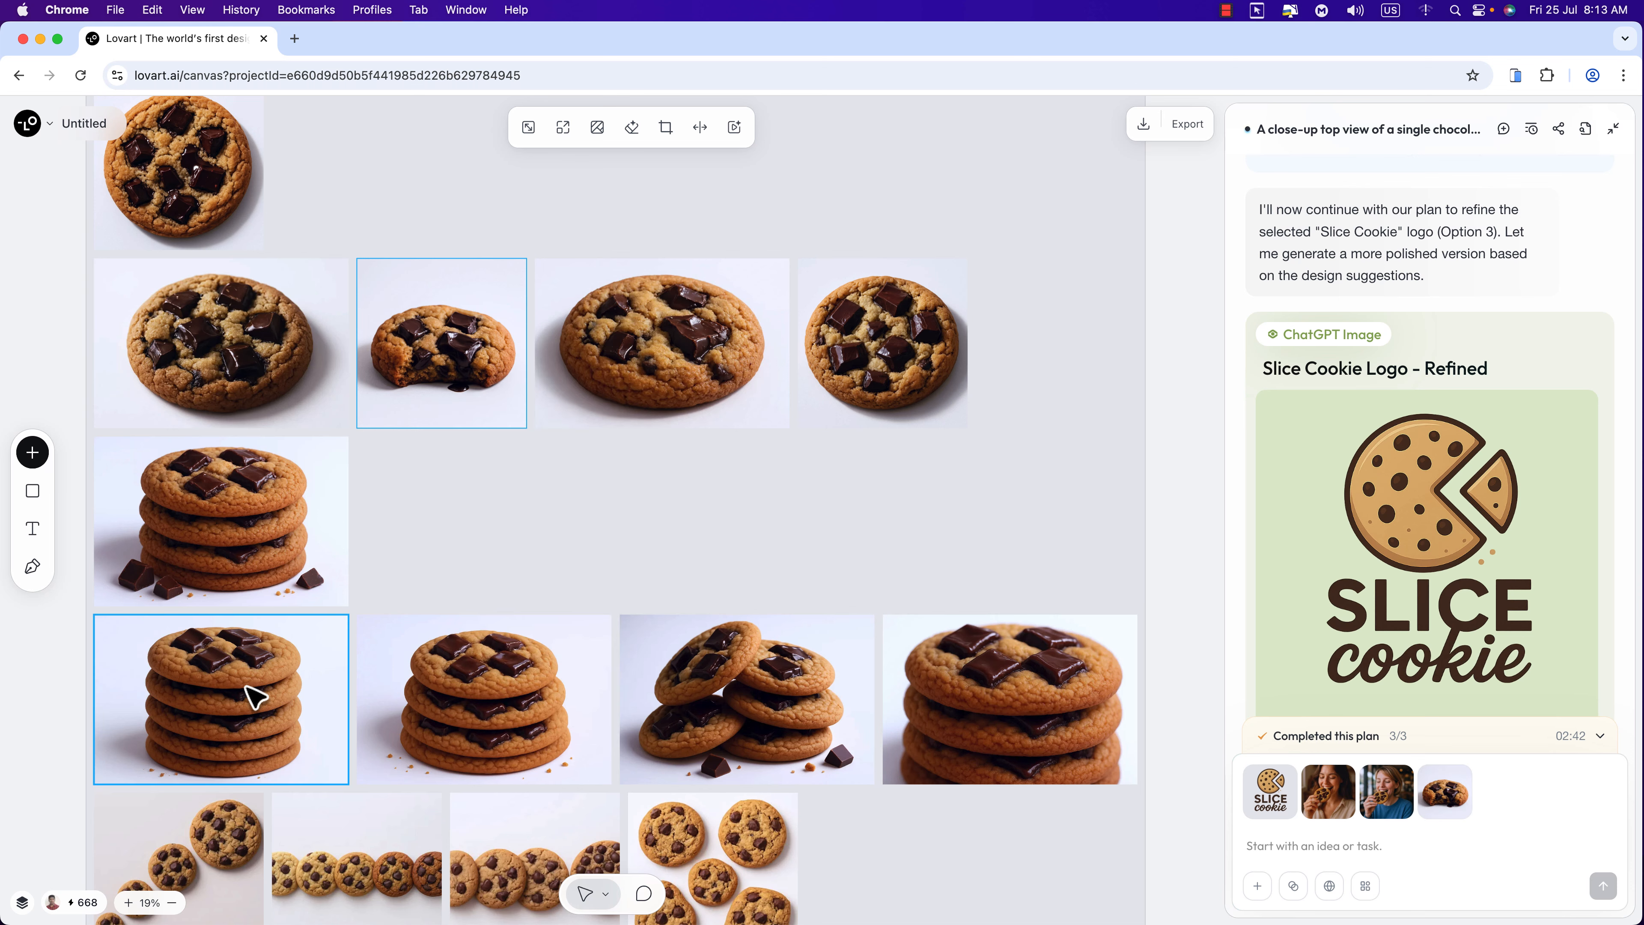
click(319, 743)
scroll(587, 687, down, 10)
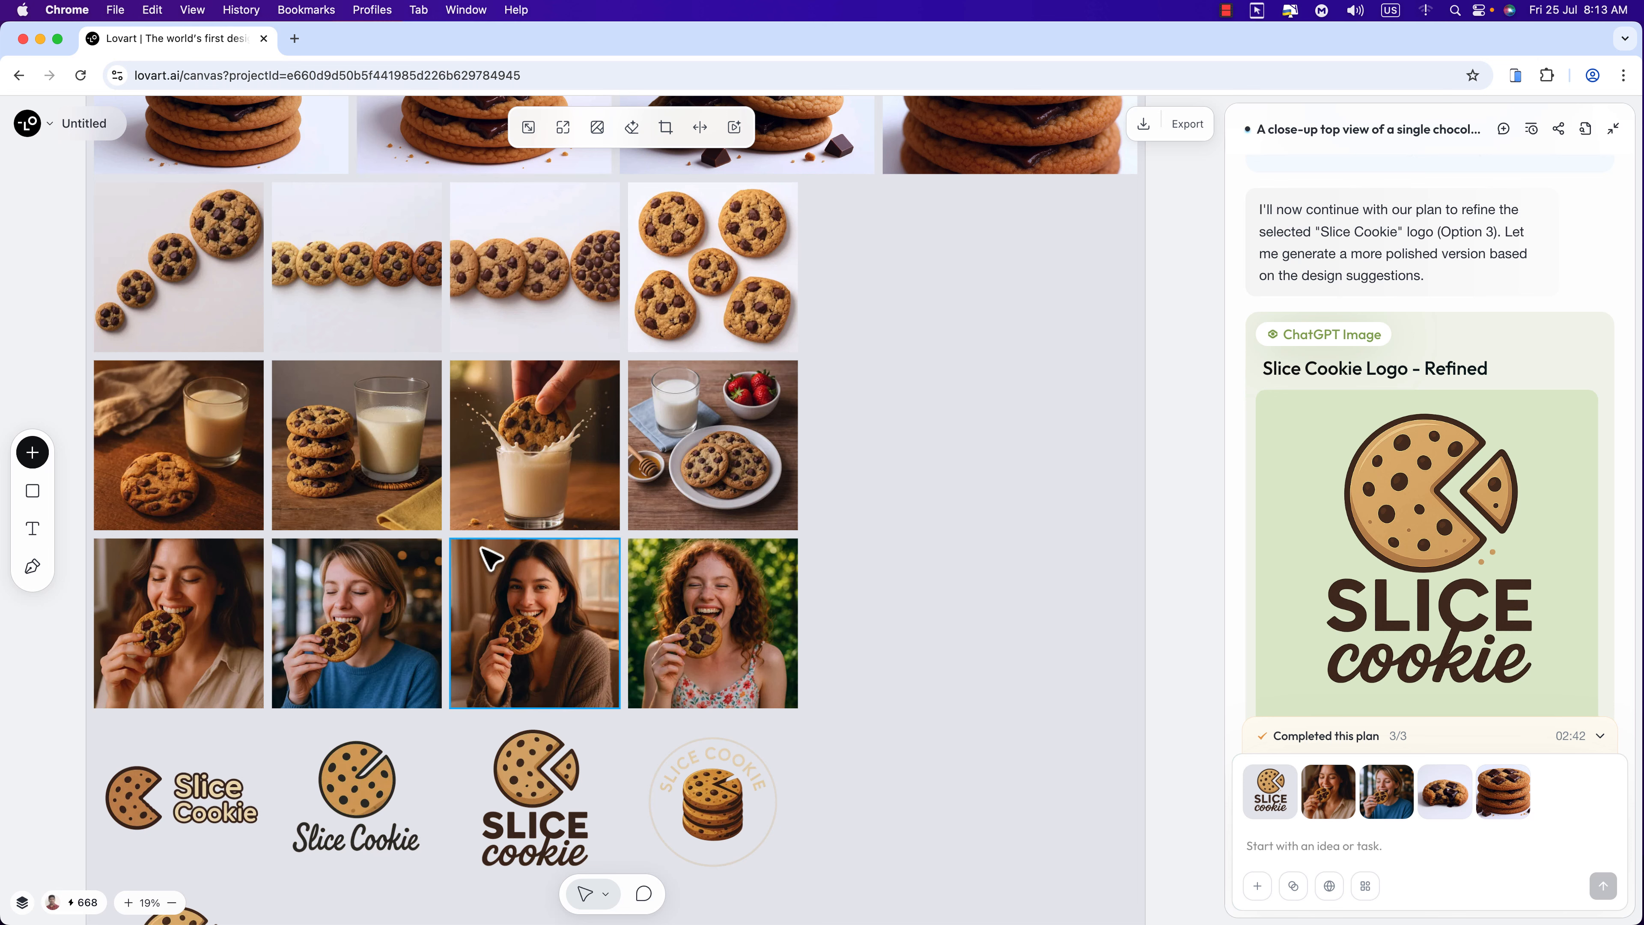
Add the cookie stack with milk image as a reference and submit "create several Stand-Up Pouches cookie packages use attached images like logo, models etc".
click(367, 489)
text(create several Stand-Up Pouches cookie packages use attached images like logo)
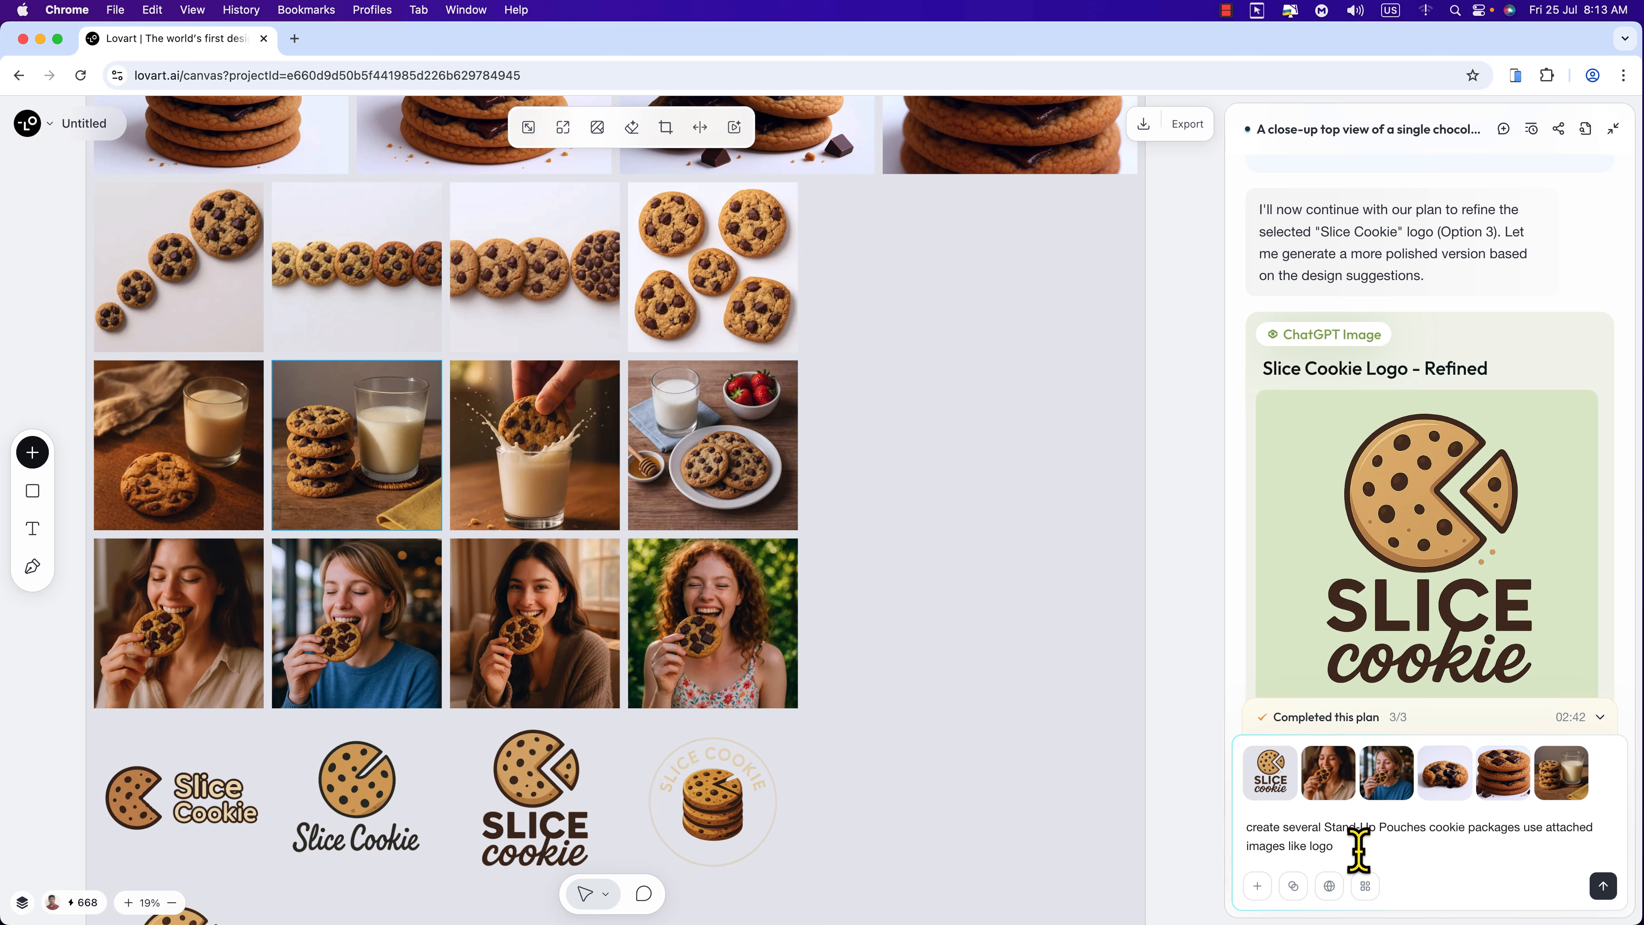
text(, models etc)
click(1602, 885)
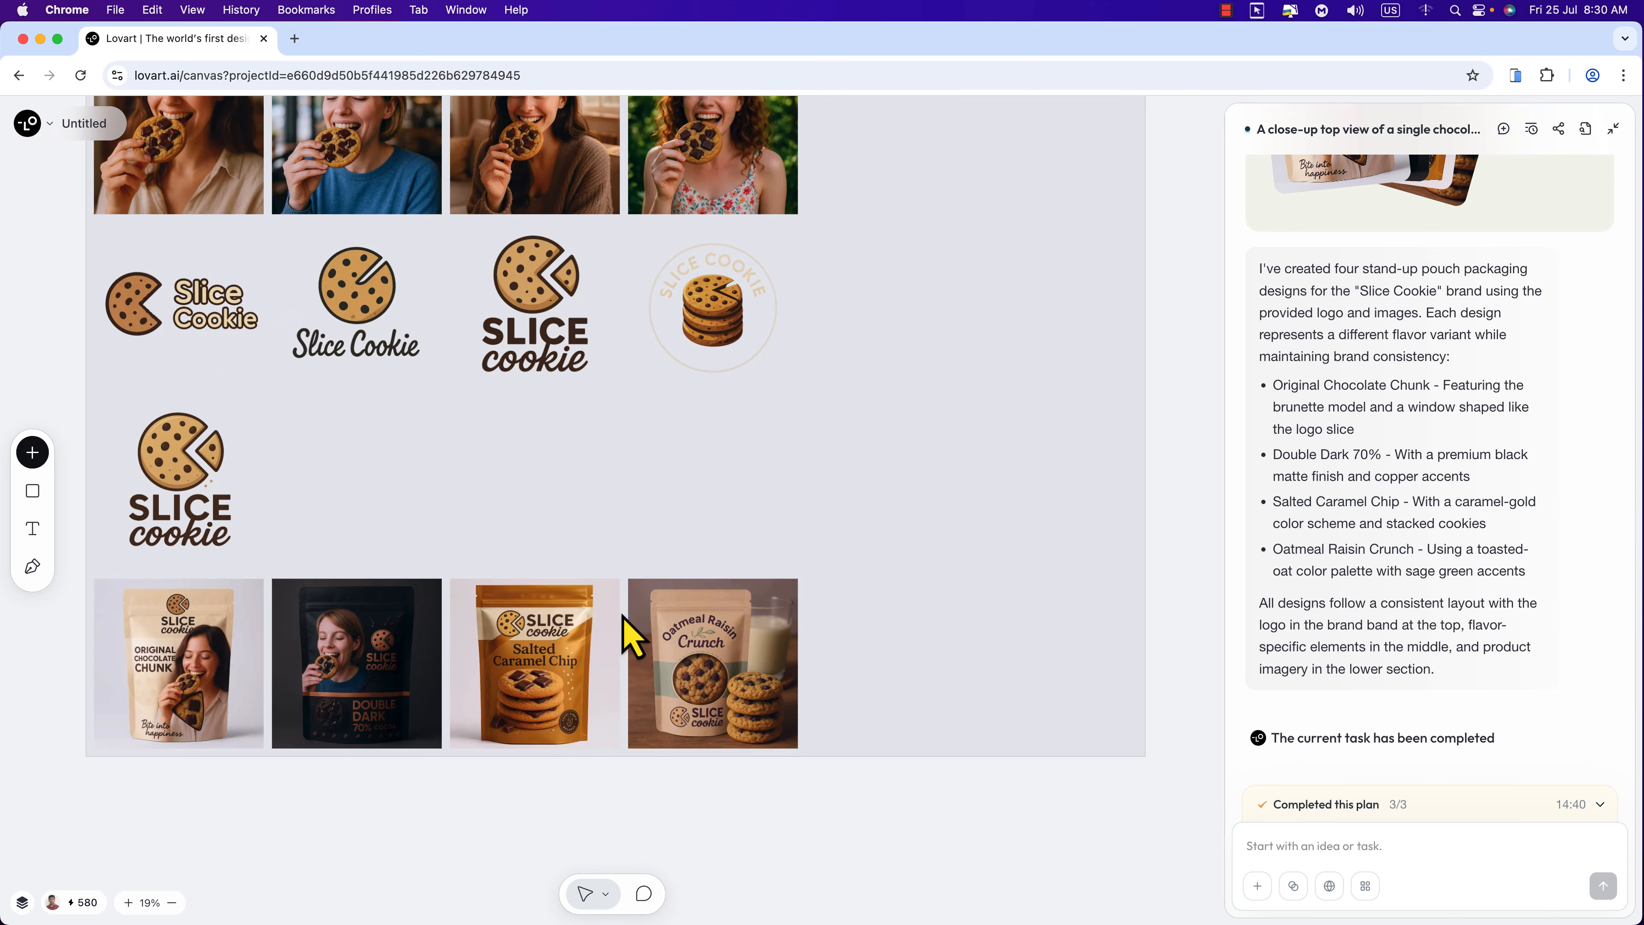
View the four generated stand-up pouch designs enlarged, one after another, and close the preview.
click(635, 622)
scroll(639, 589, down, 3)
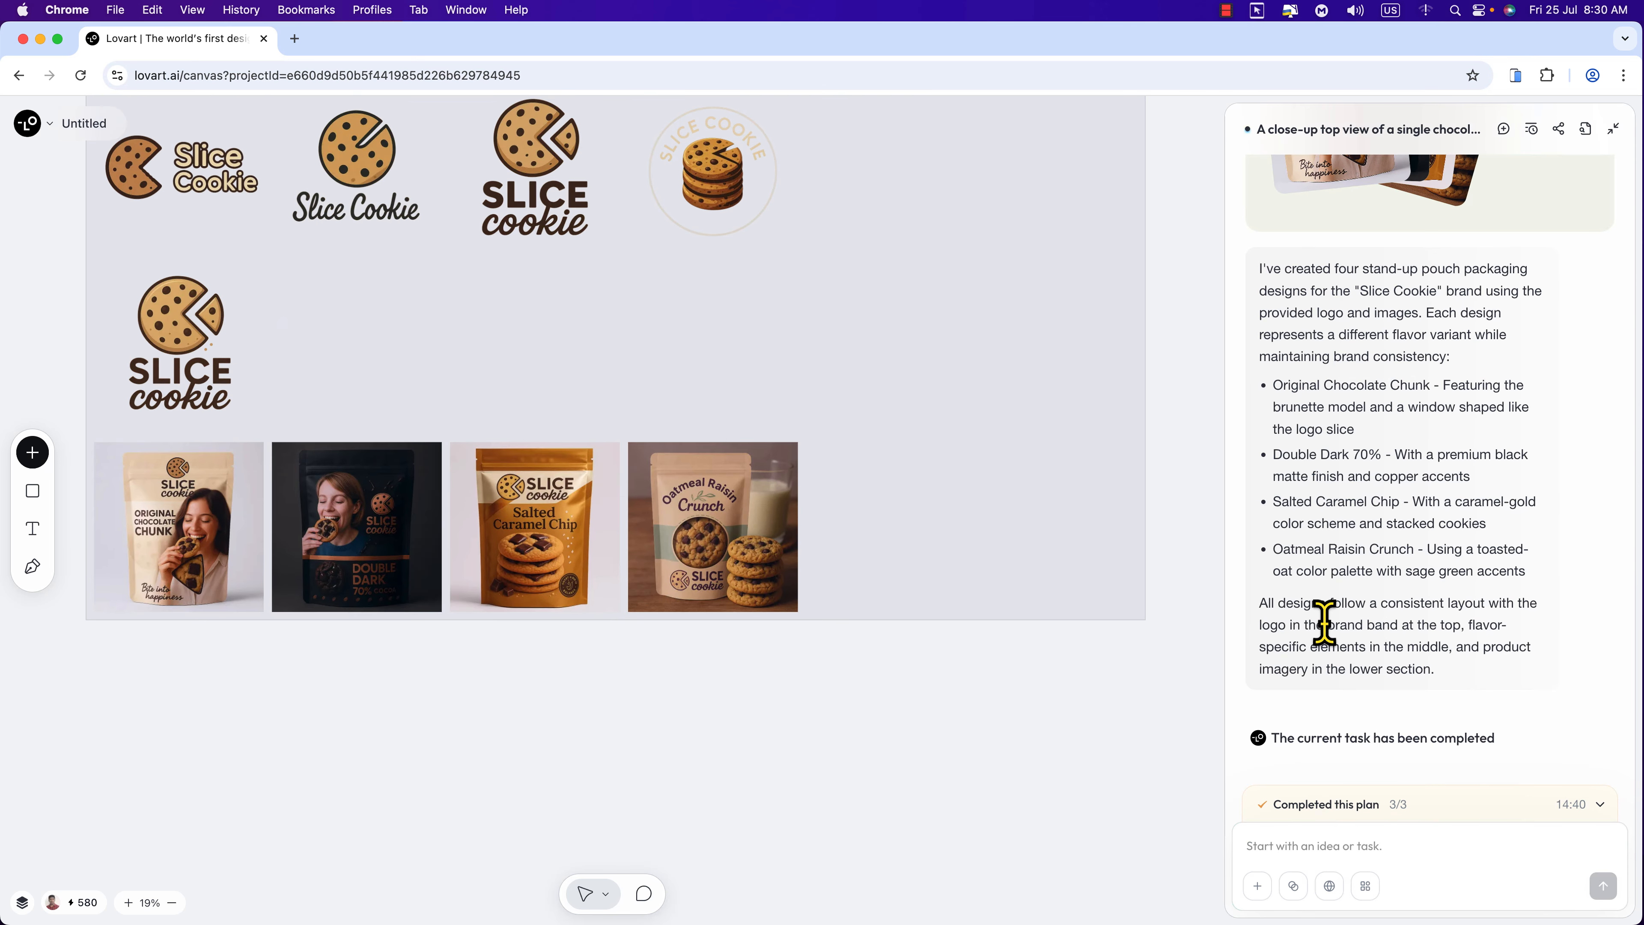
scroll(1324, 622, up, 10)
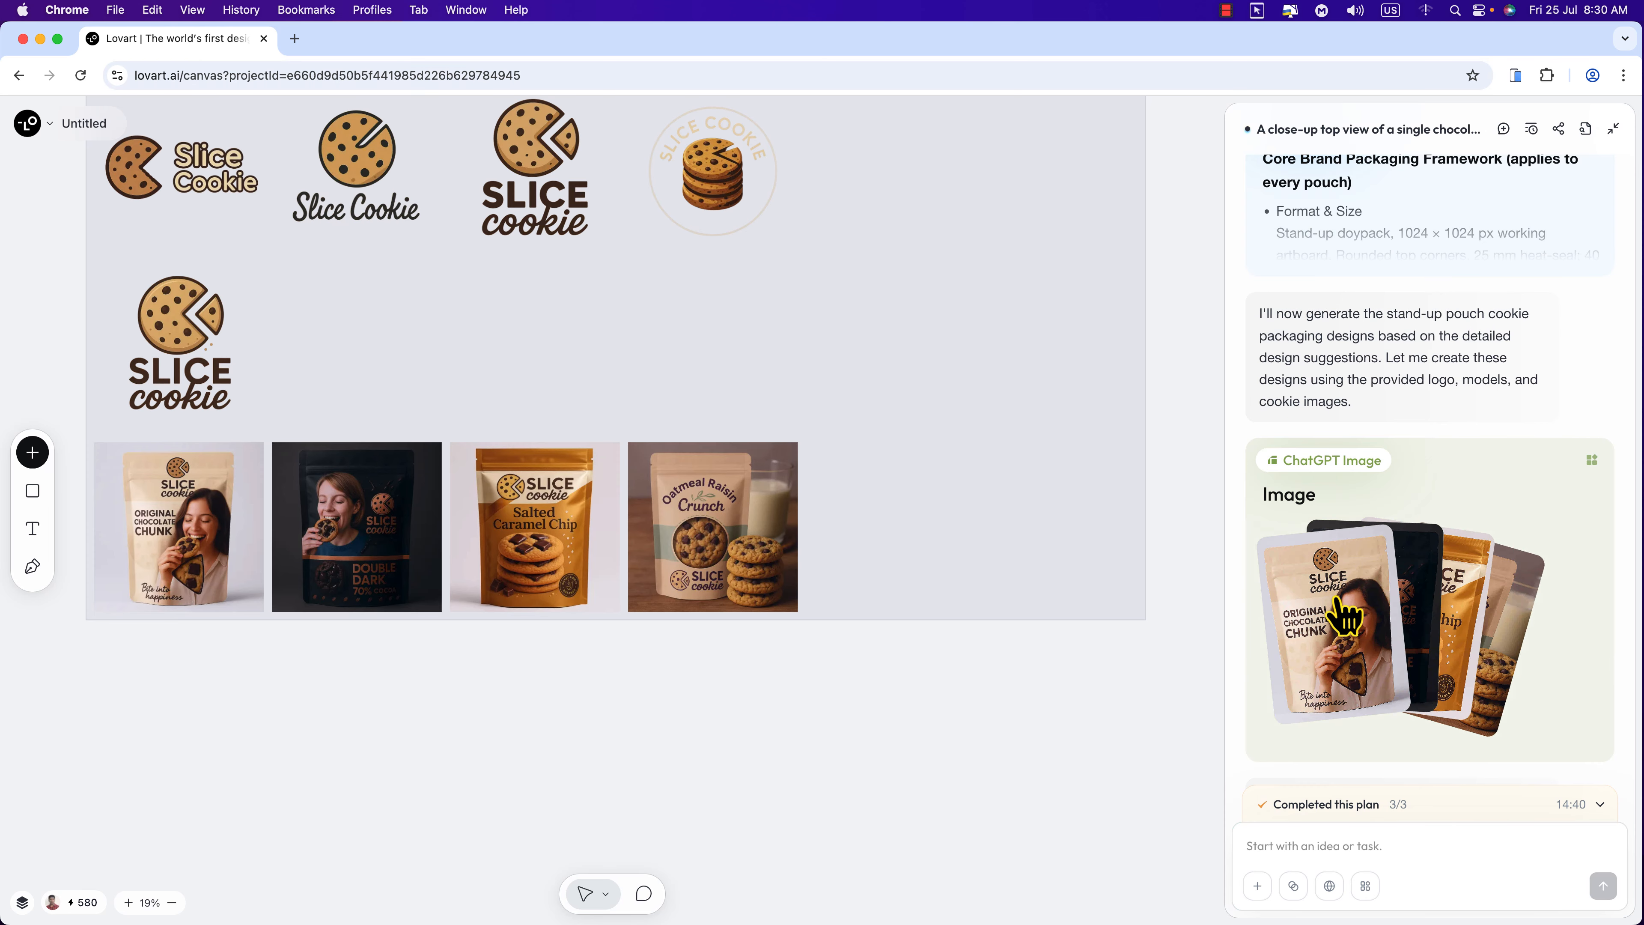
click(1337, 599)
click(1294, 585)
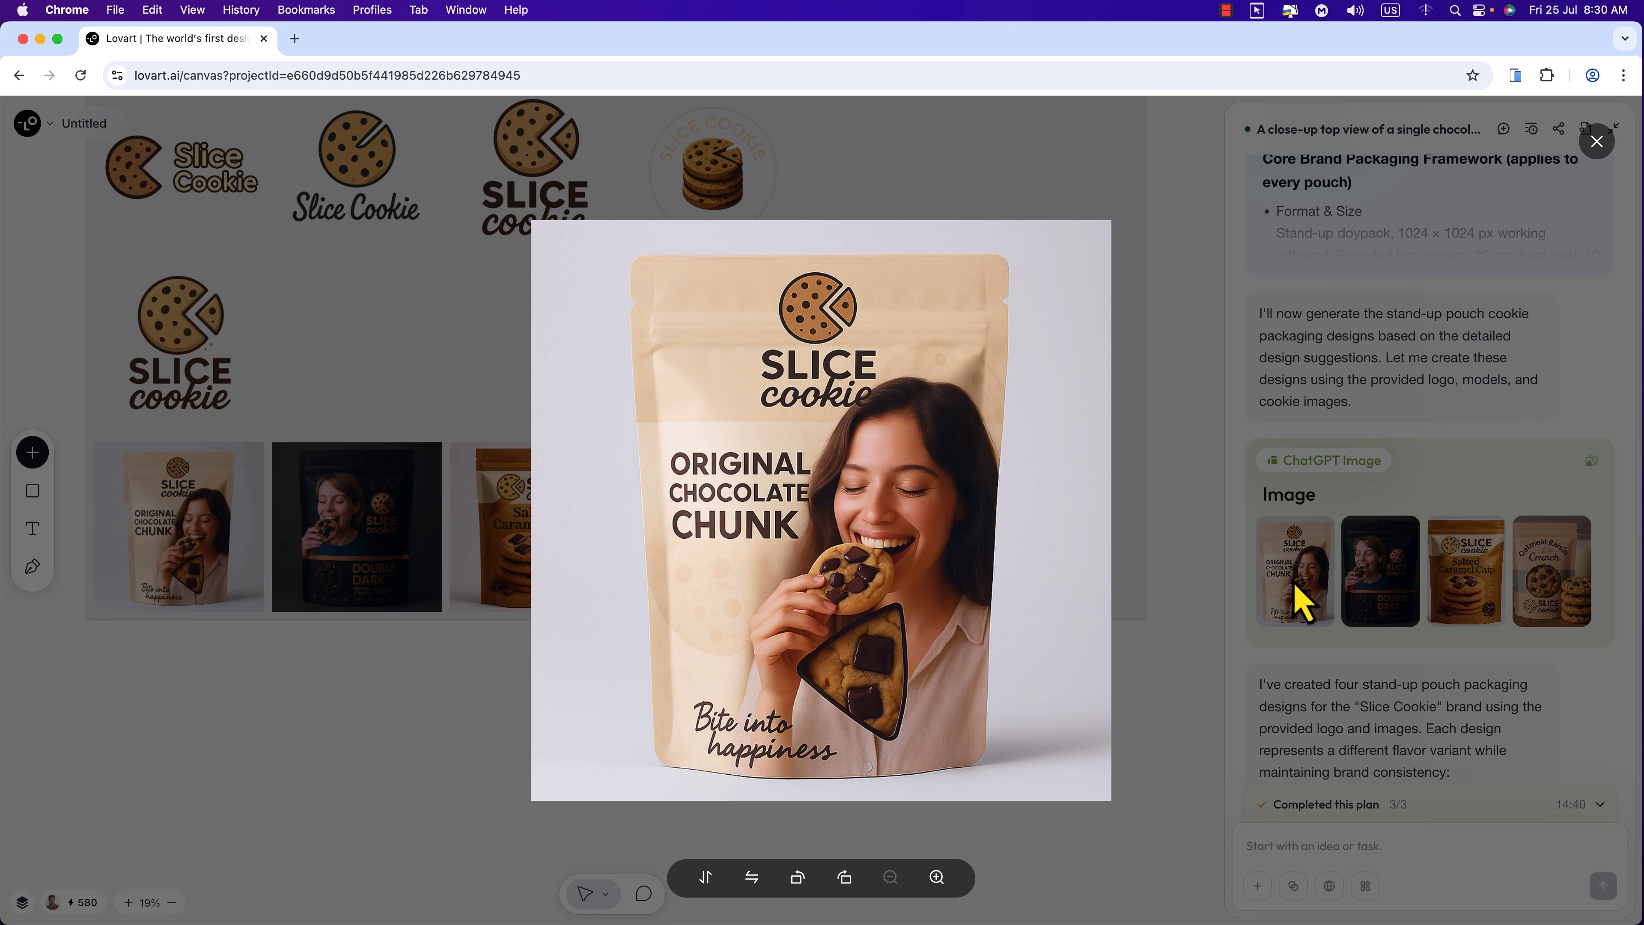
click(1399, 584)
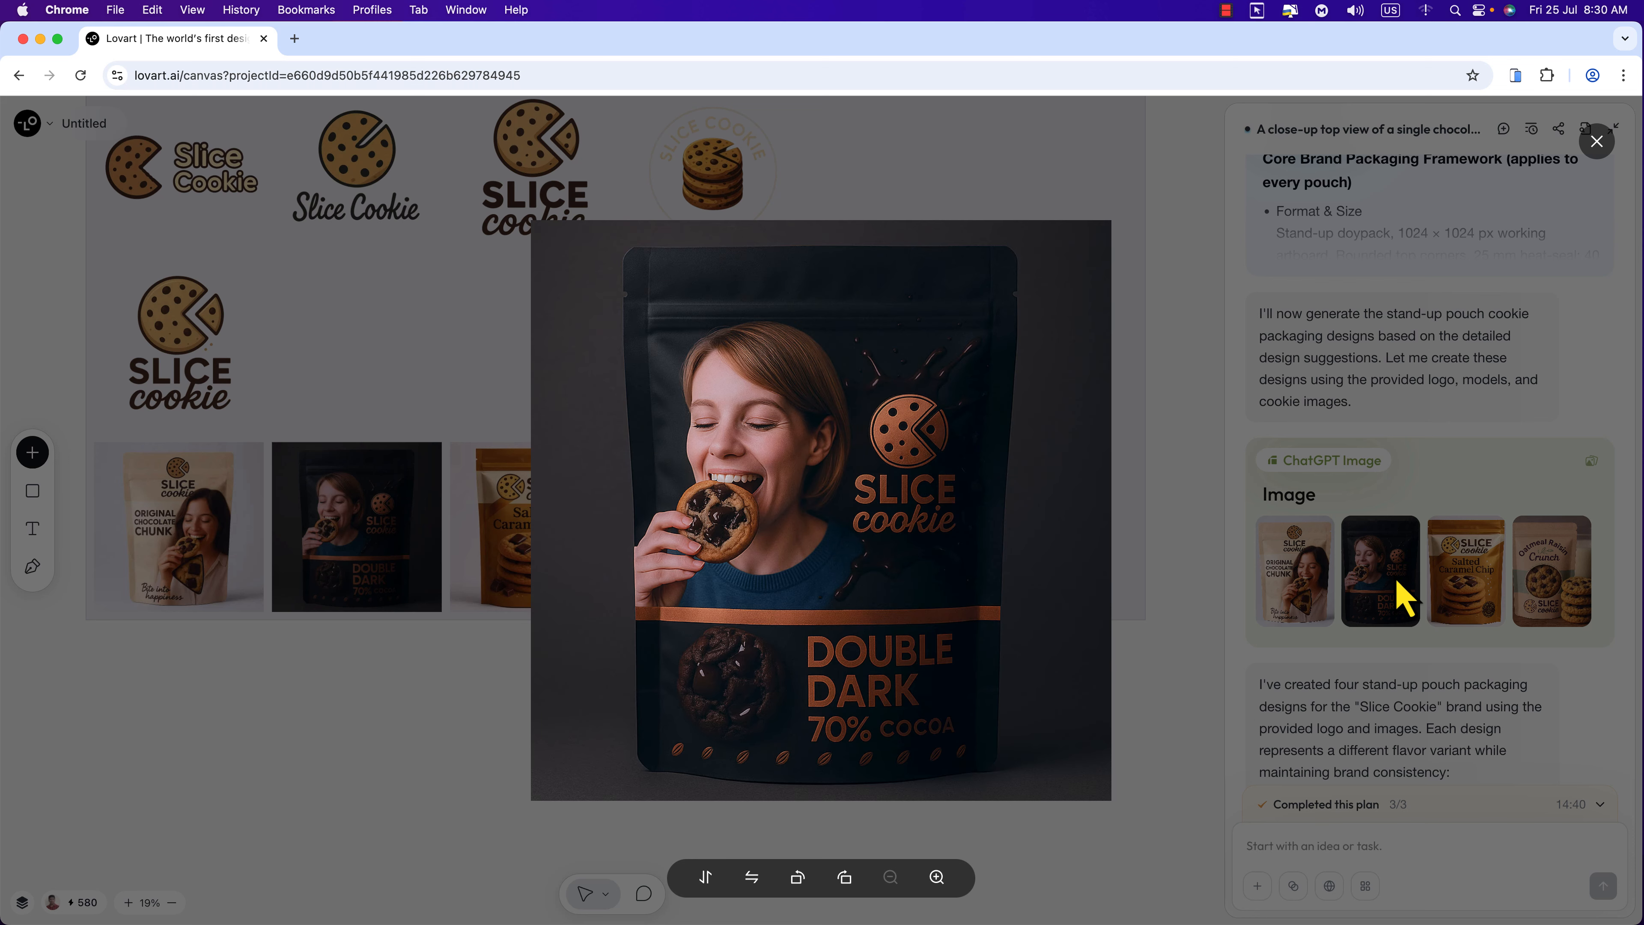
key(Right)
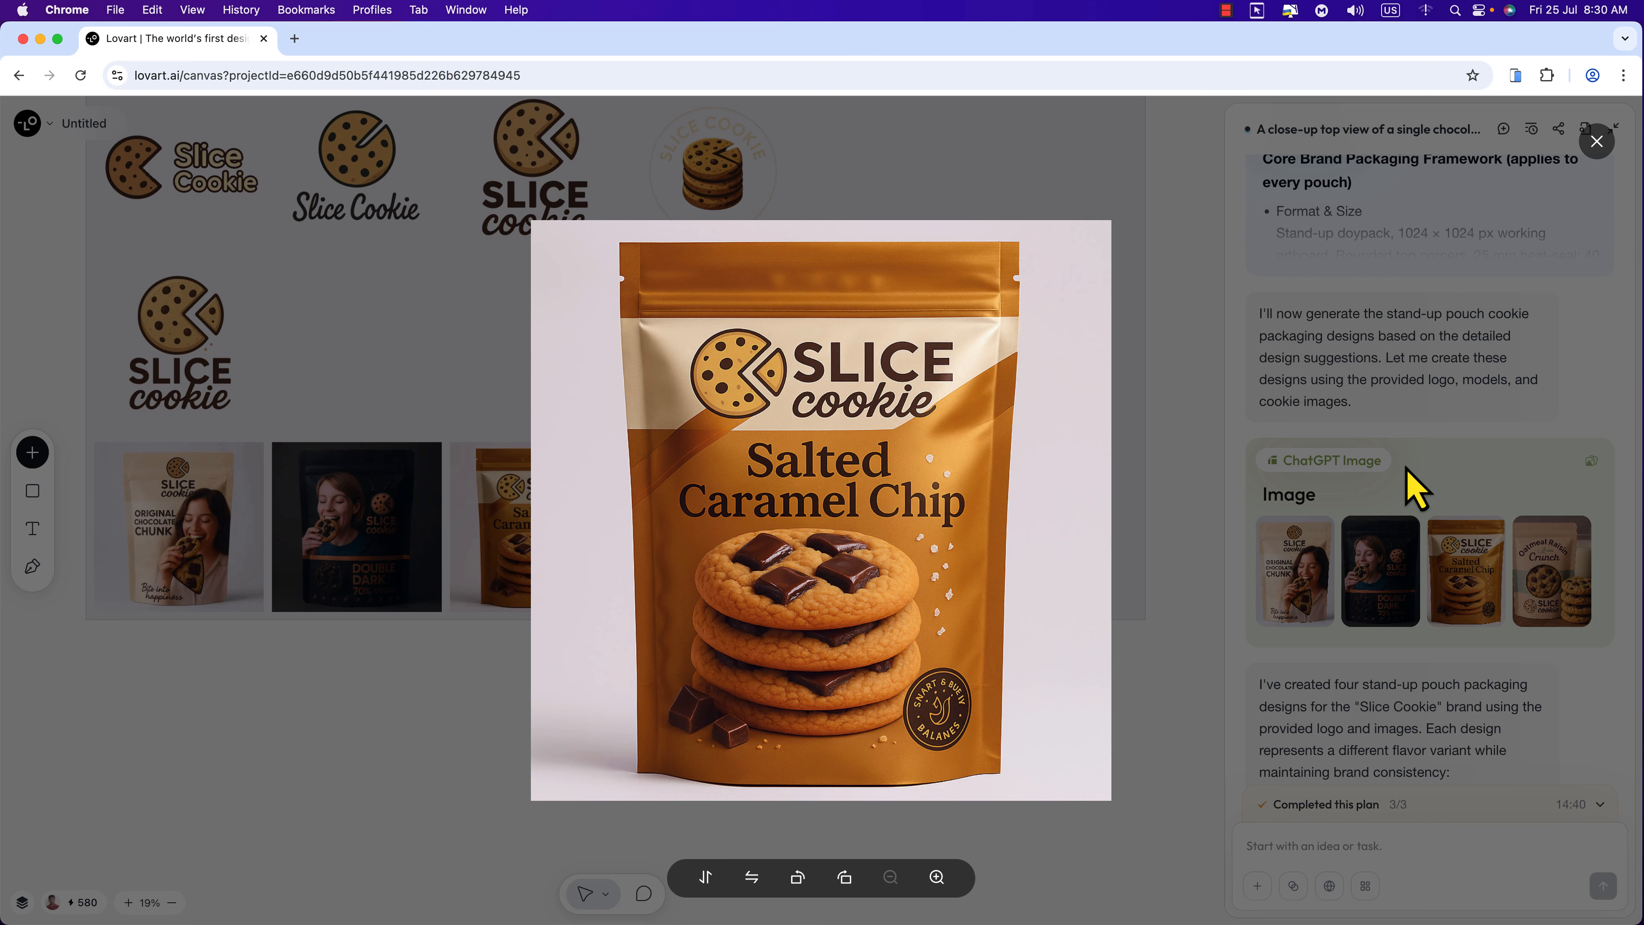
key(Right)
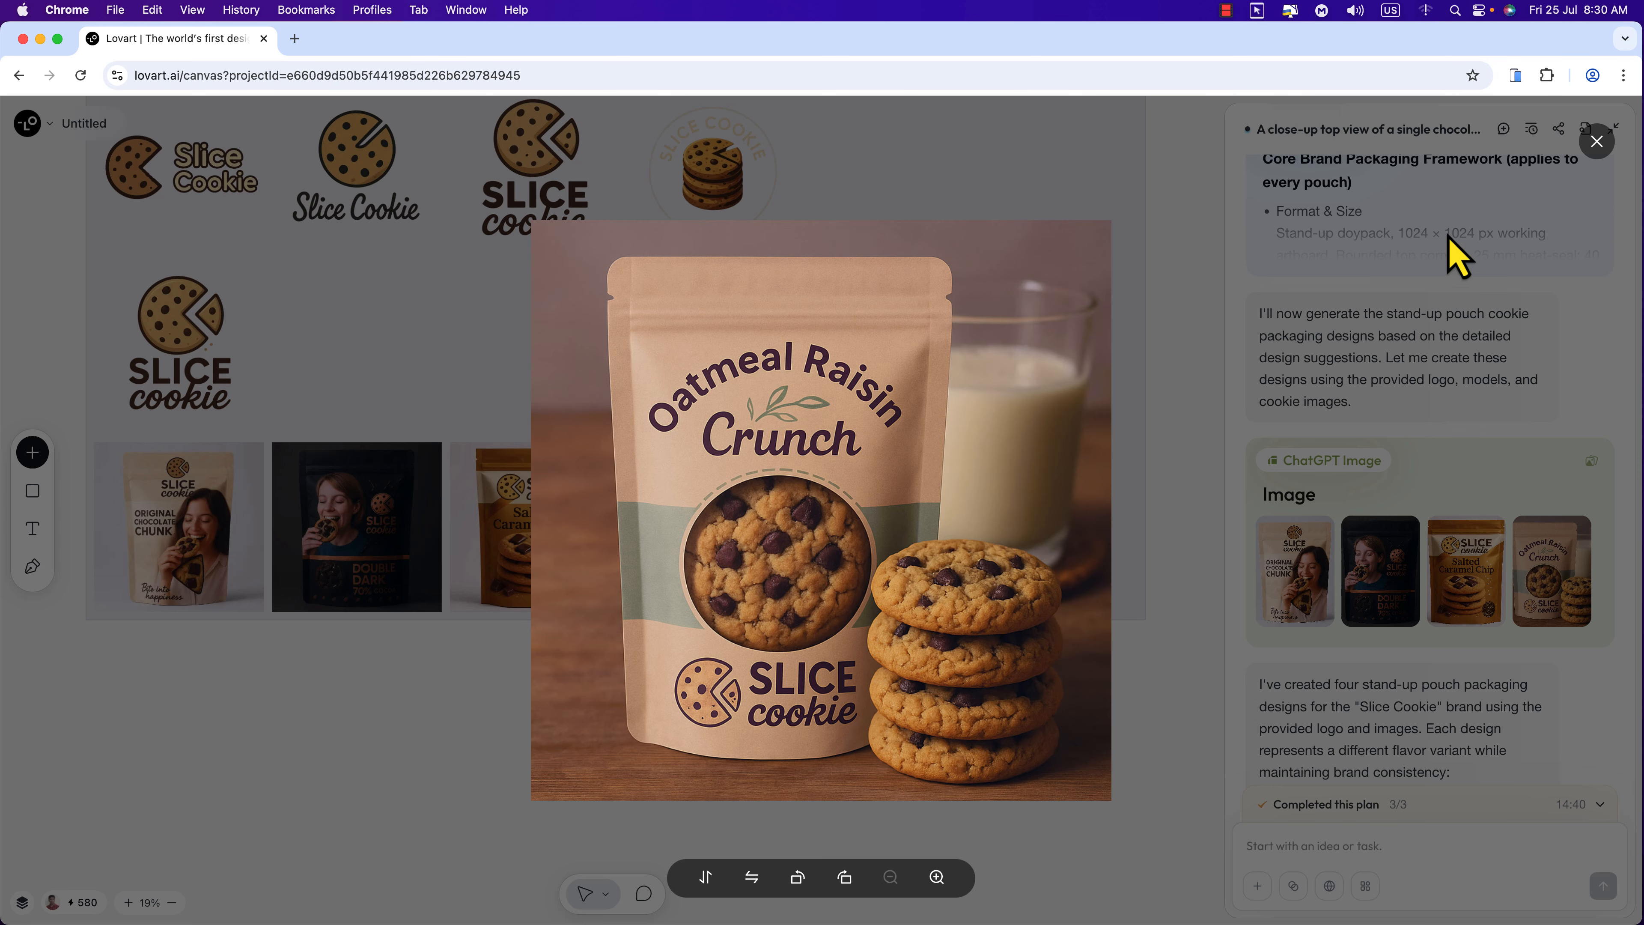
click(1596, 143)
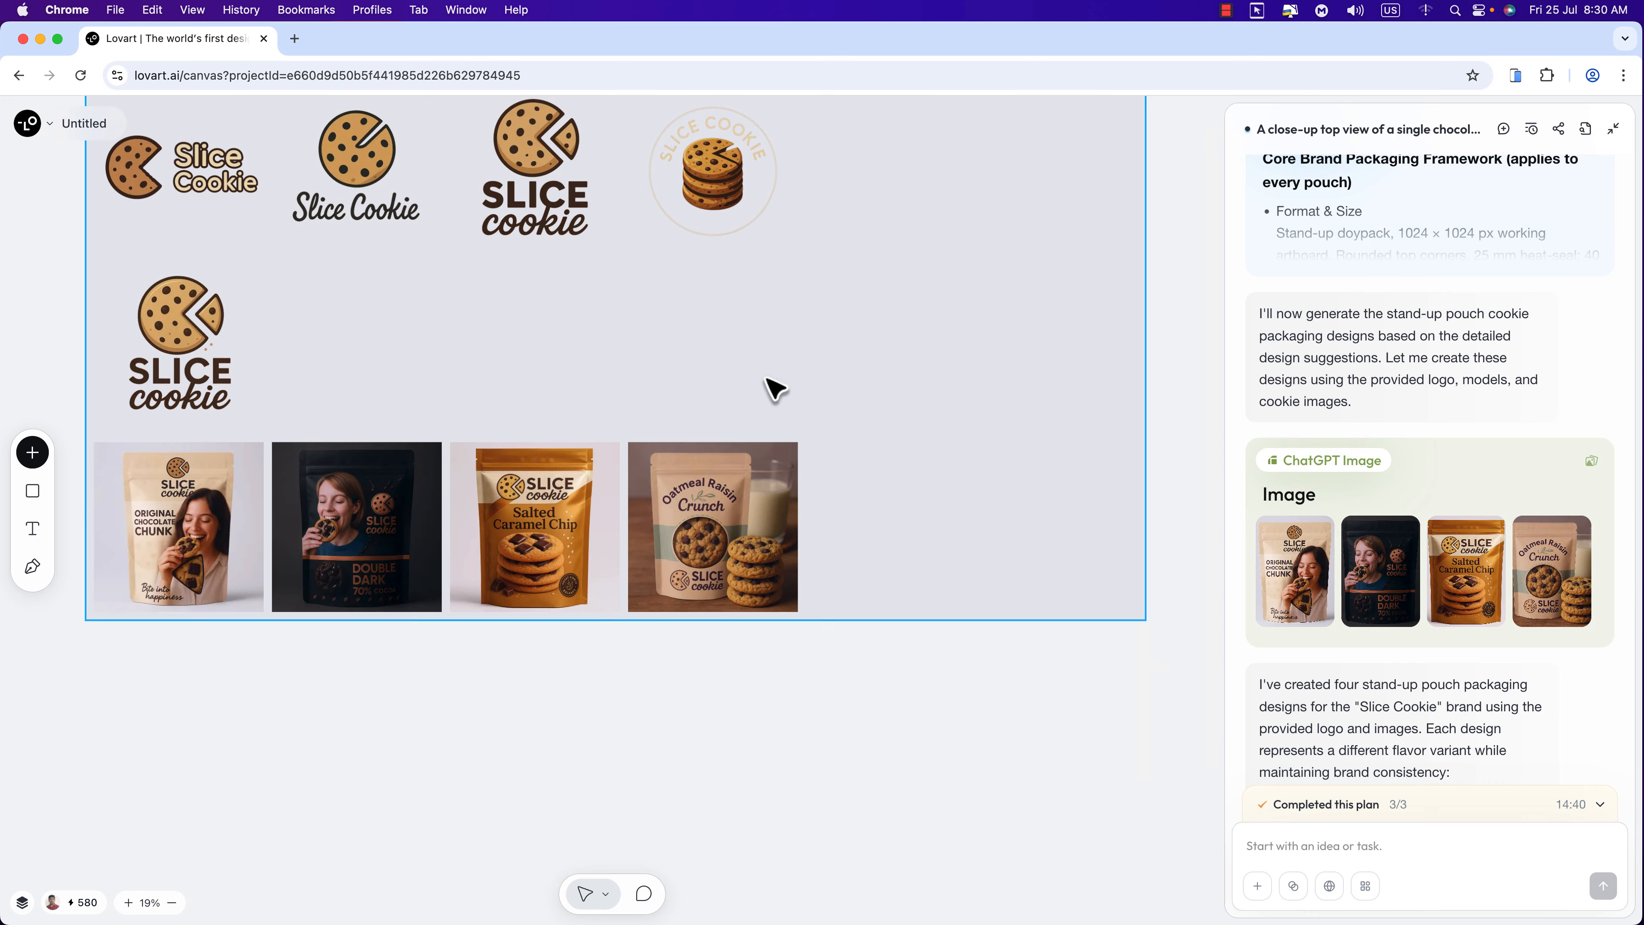
Return to the Lovart home page and open the eBook Cover and Mockup Design project in a new tab.
scroll(654, 466, up, 10)
scroll(662, 486, down, 10)
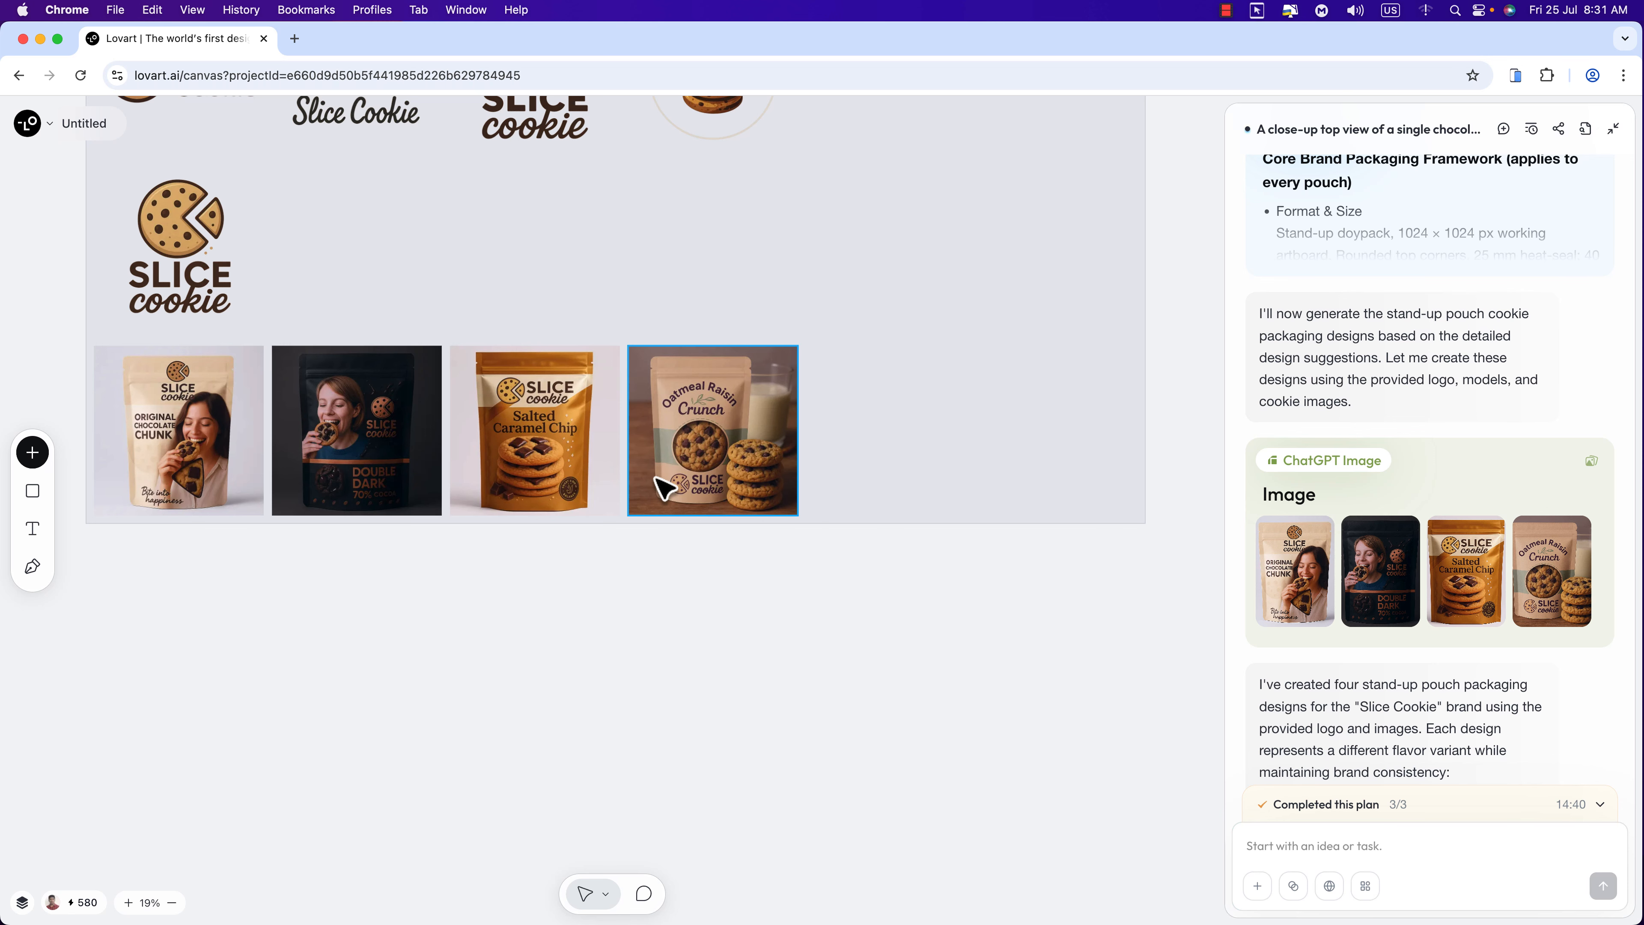
scroll(661, 487, up, 4)
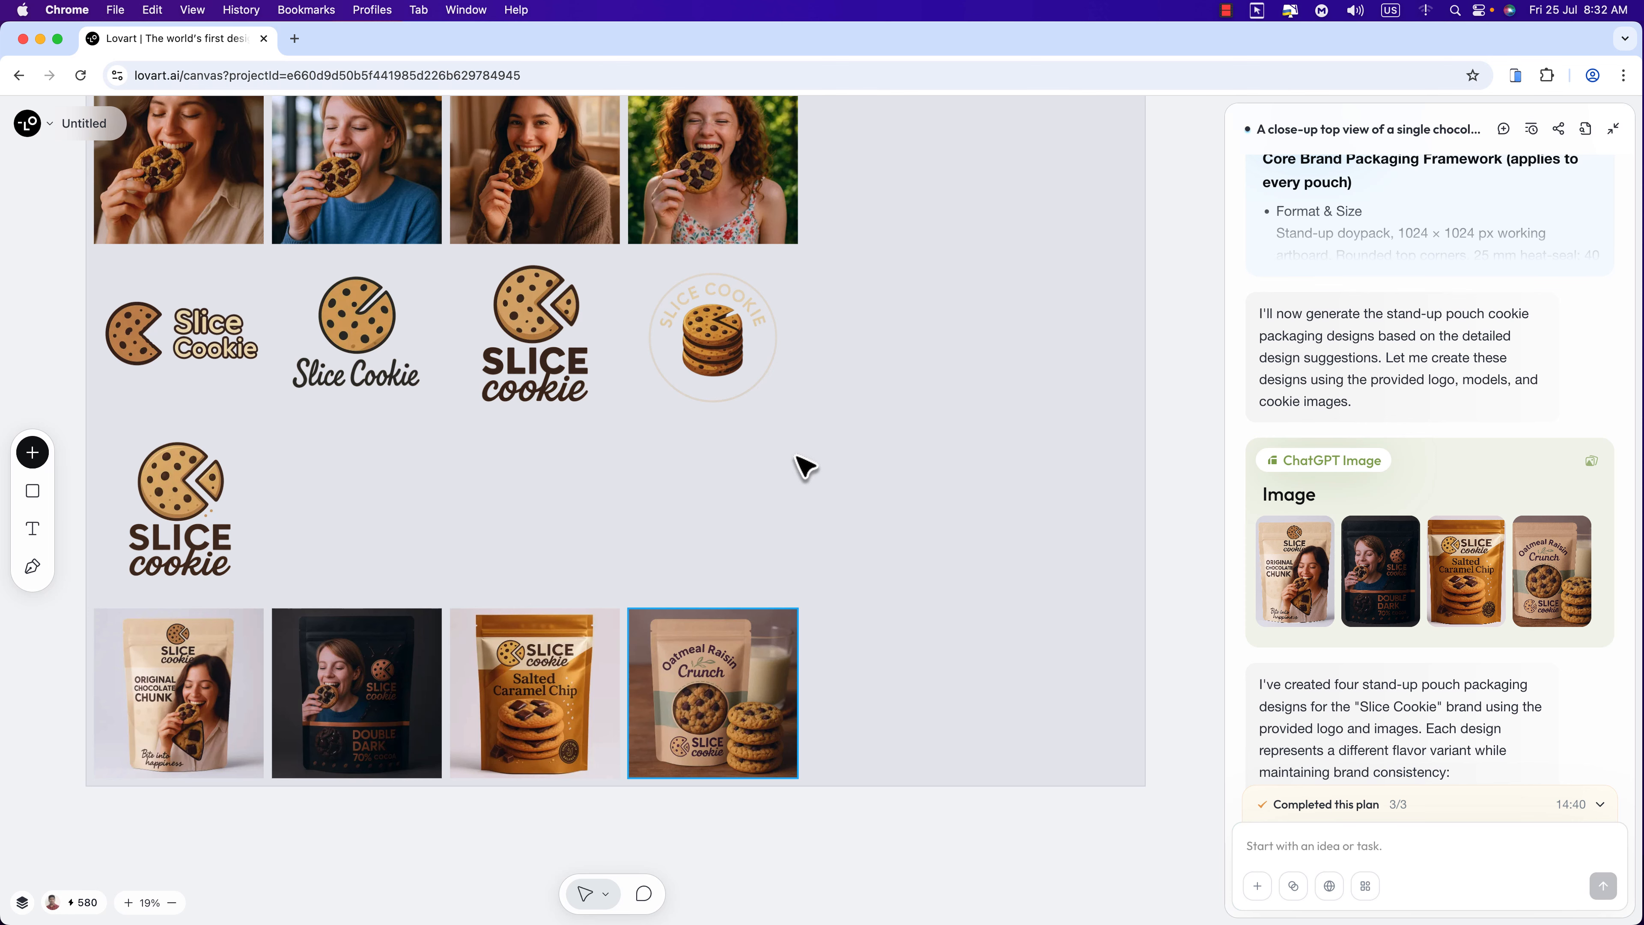
scroll(805, 465, up, 11)
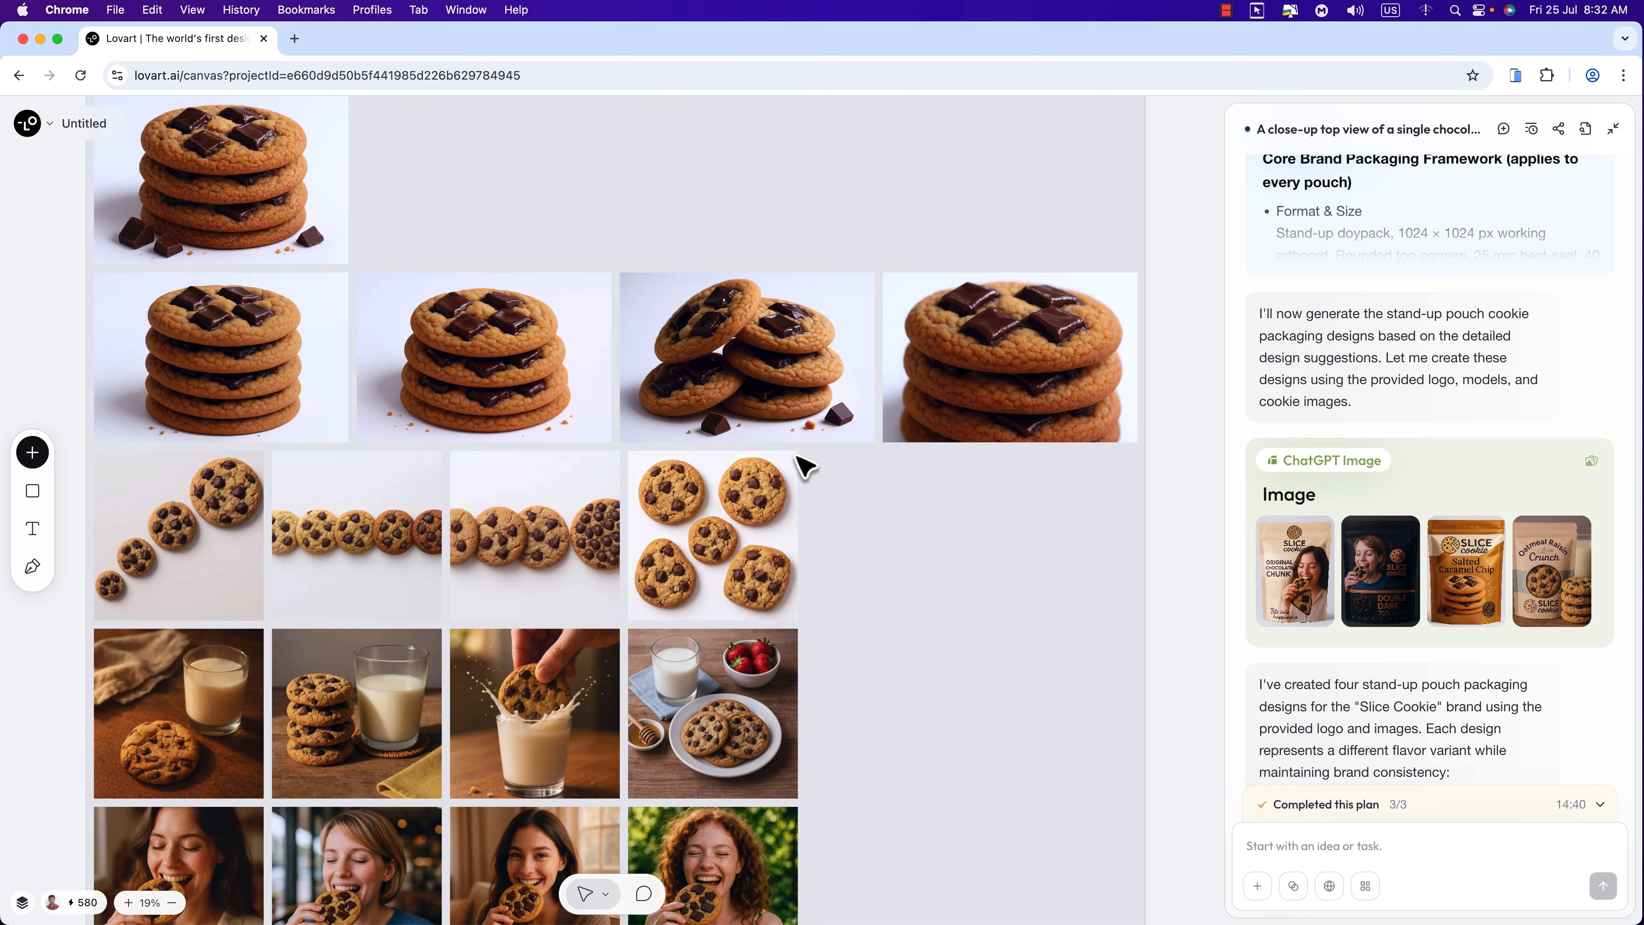
scroll(804, 465, up, 8)
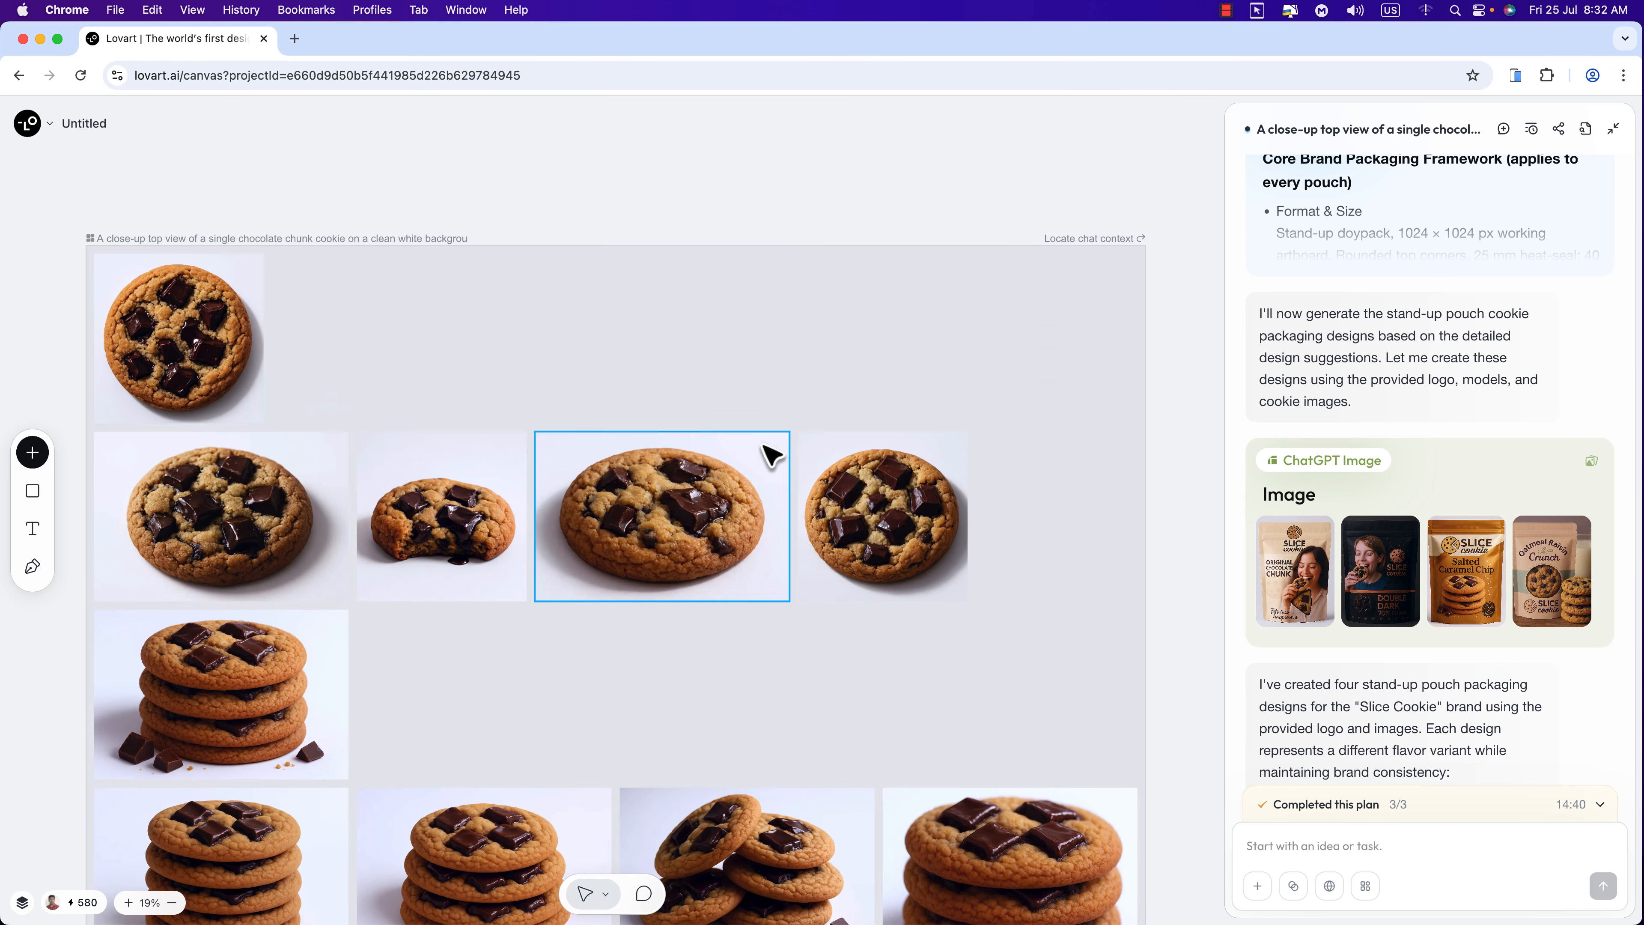
click(50, 127)
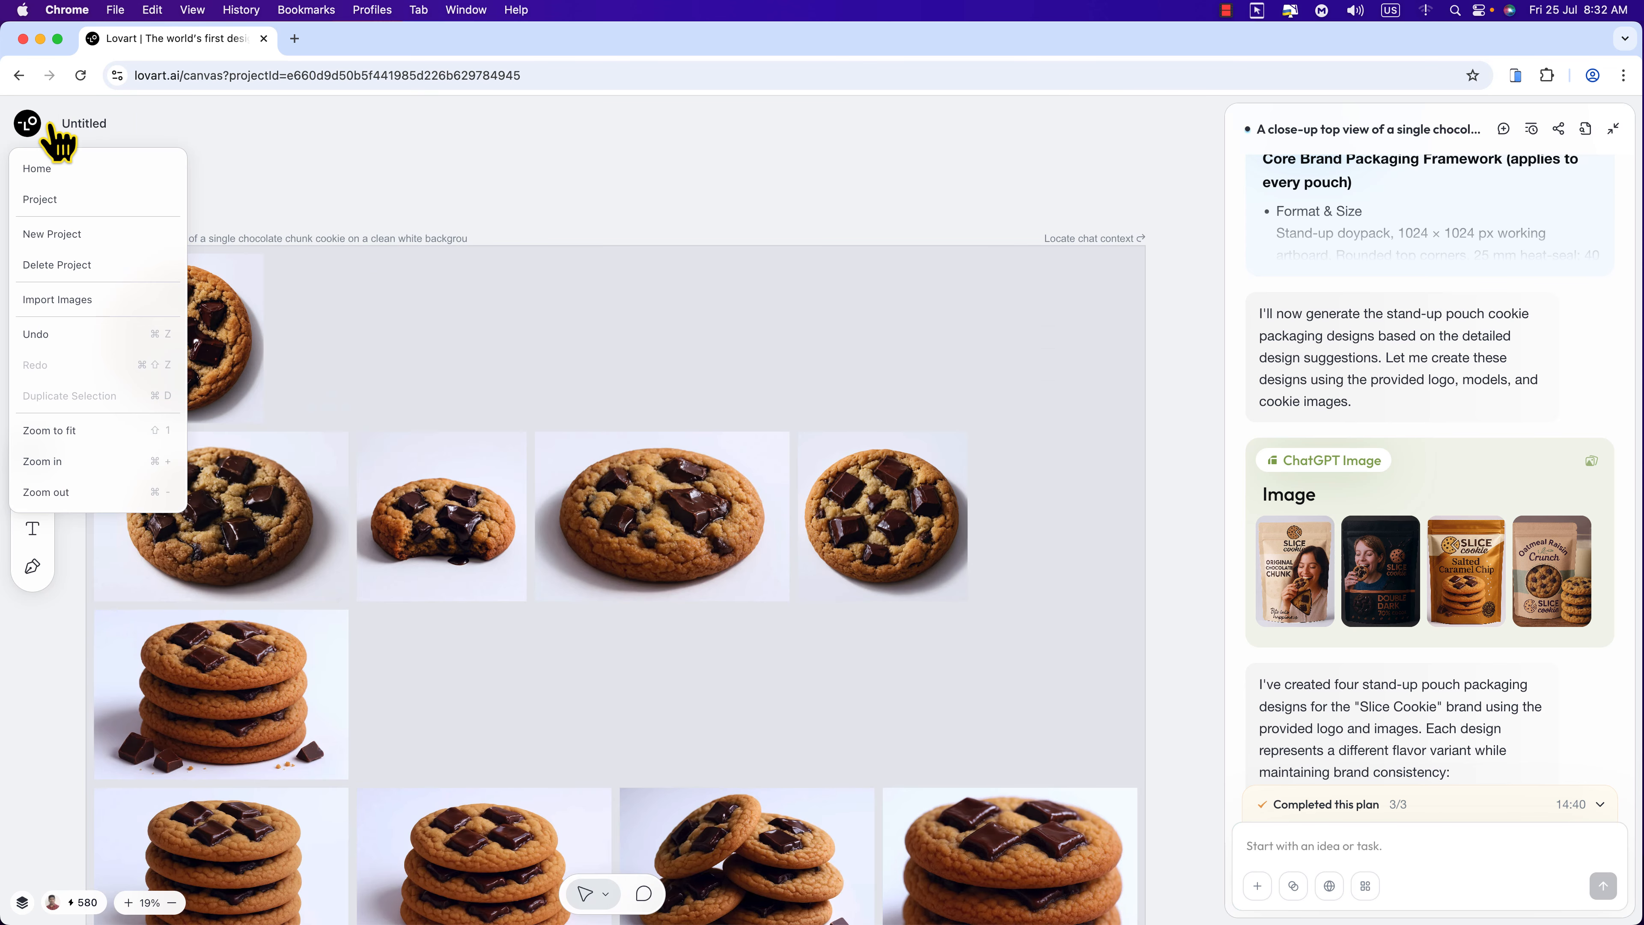
click(51, 172)
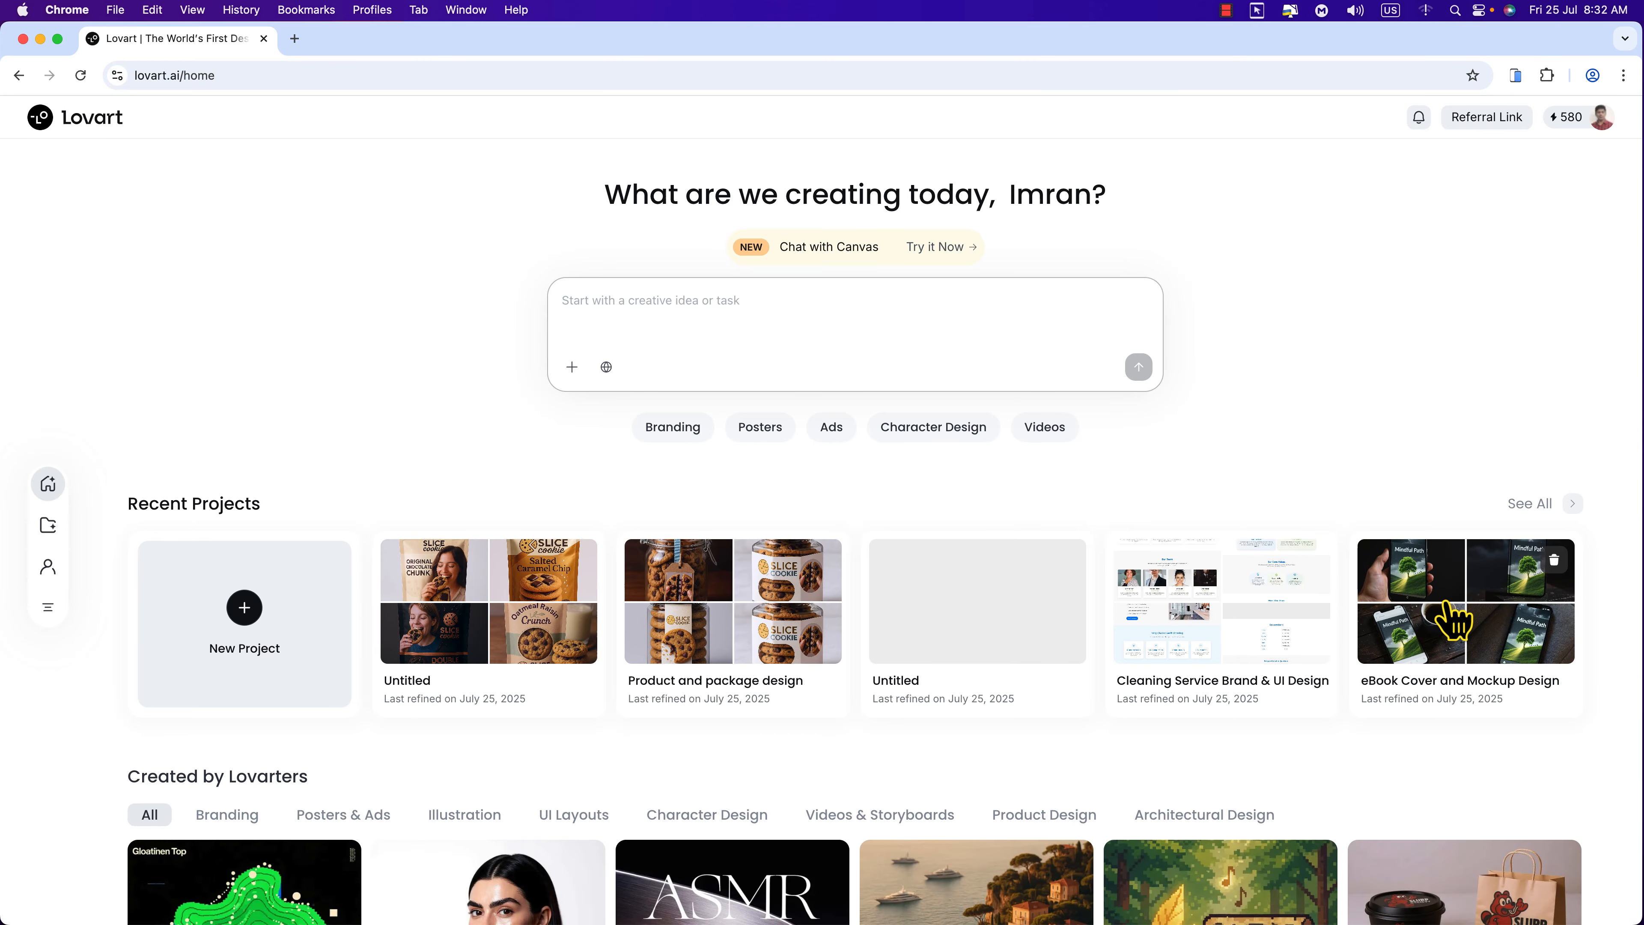
right_click(1452, 621)
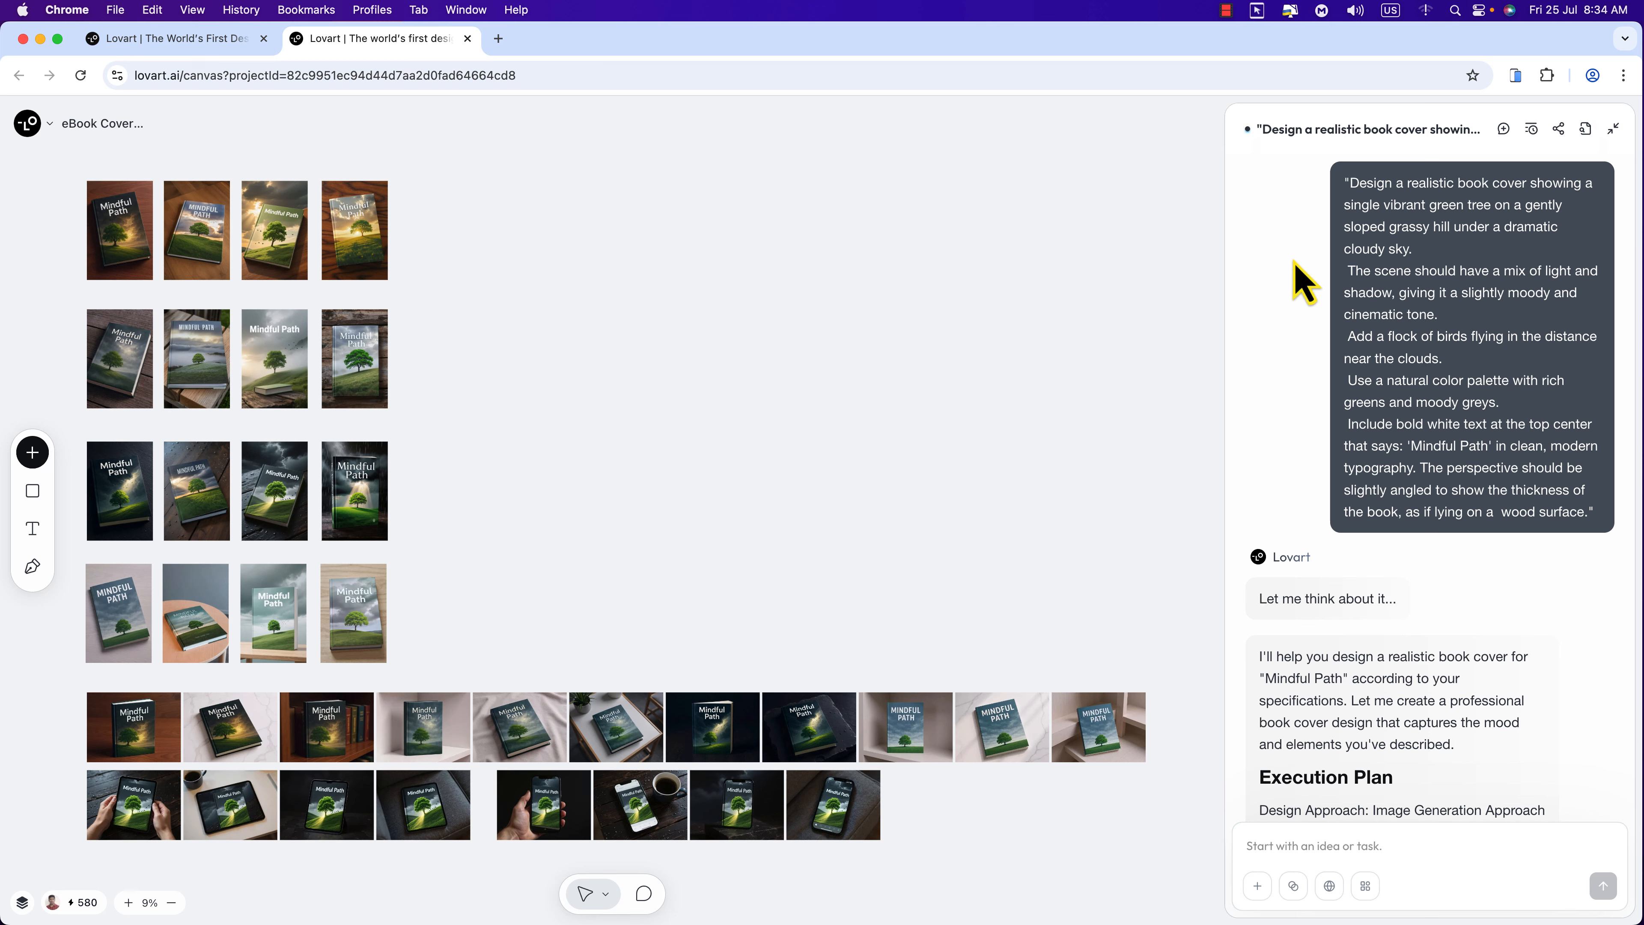
Examine the Mindful Path book cover prompt and the cover designs generated from it in the chat.
drag(1340, 184, 1593, 522)
click(95, 260)
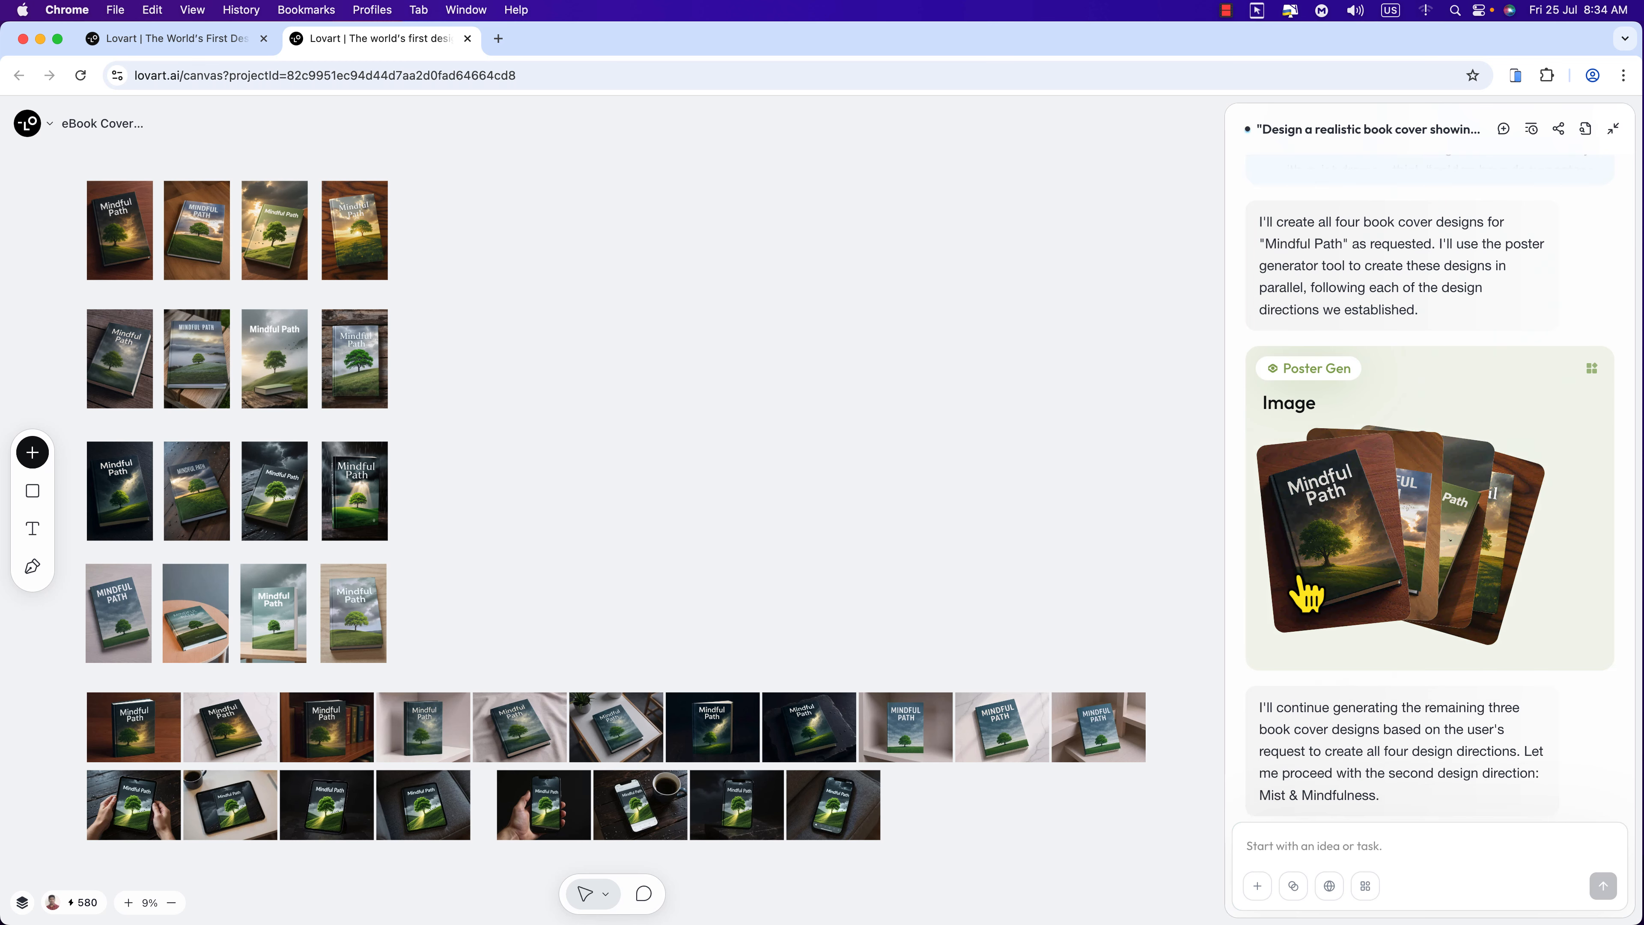
click(1304, 580)
click(1302, 512)
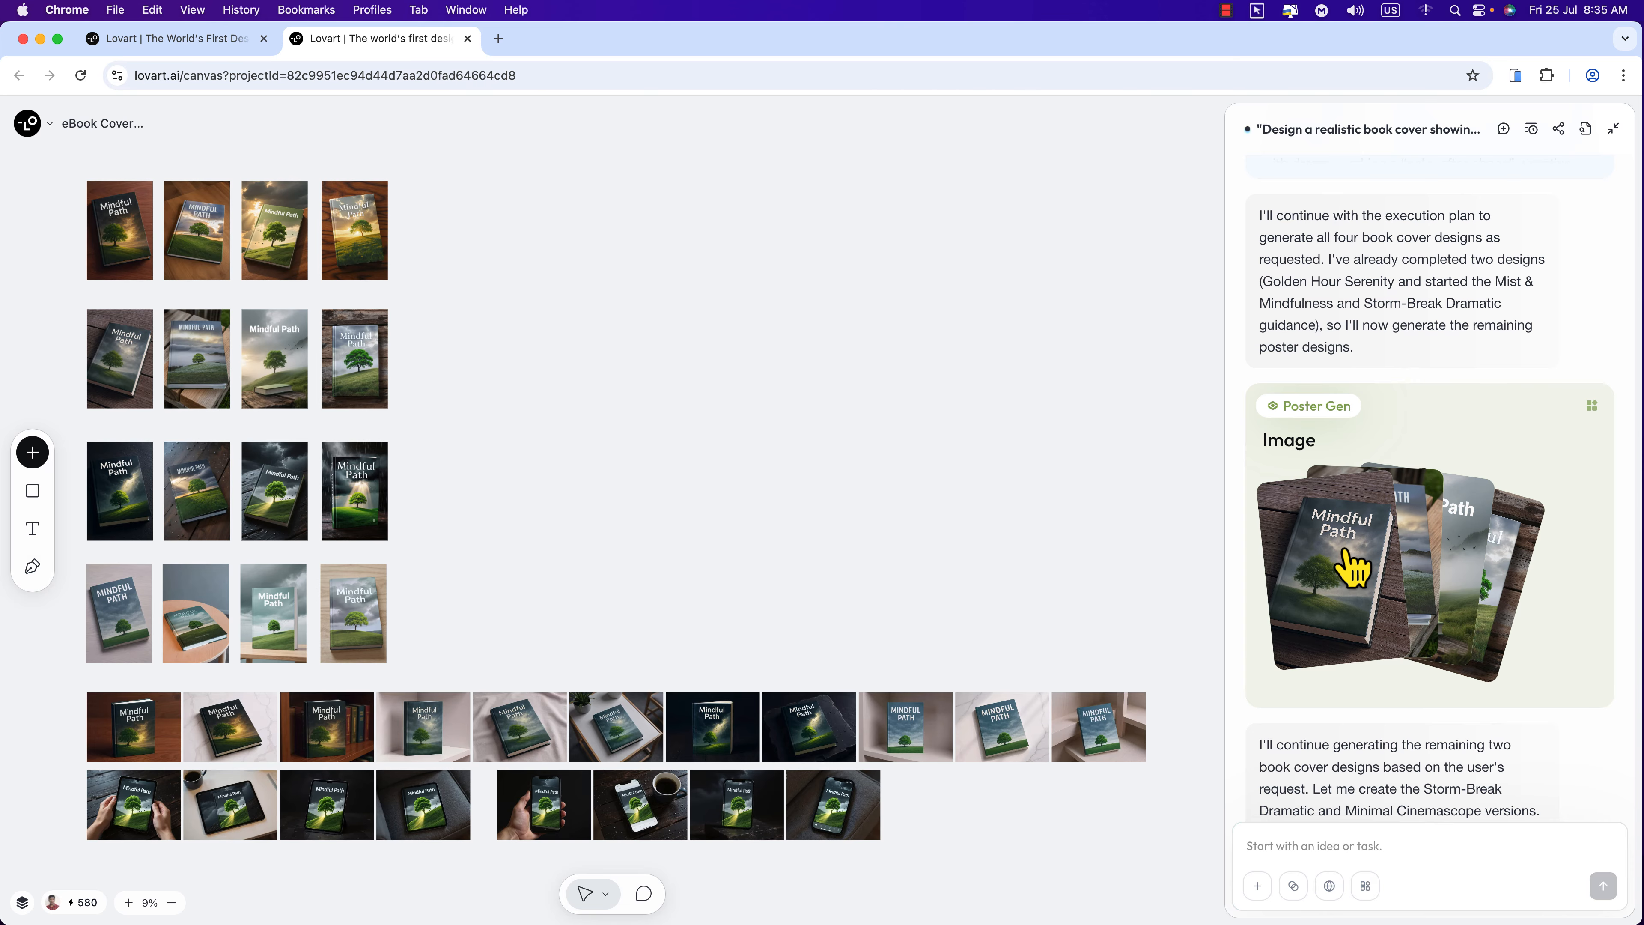
scroll(1350, 559, up, 6)
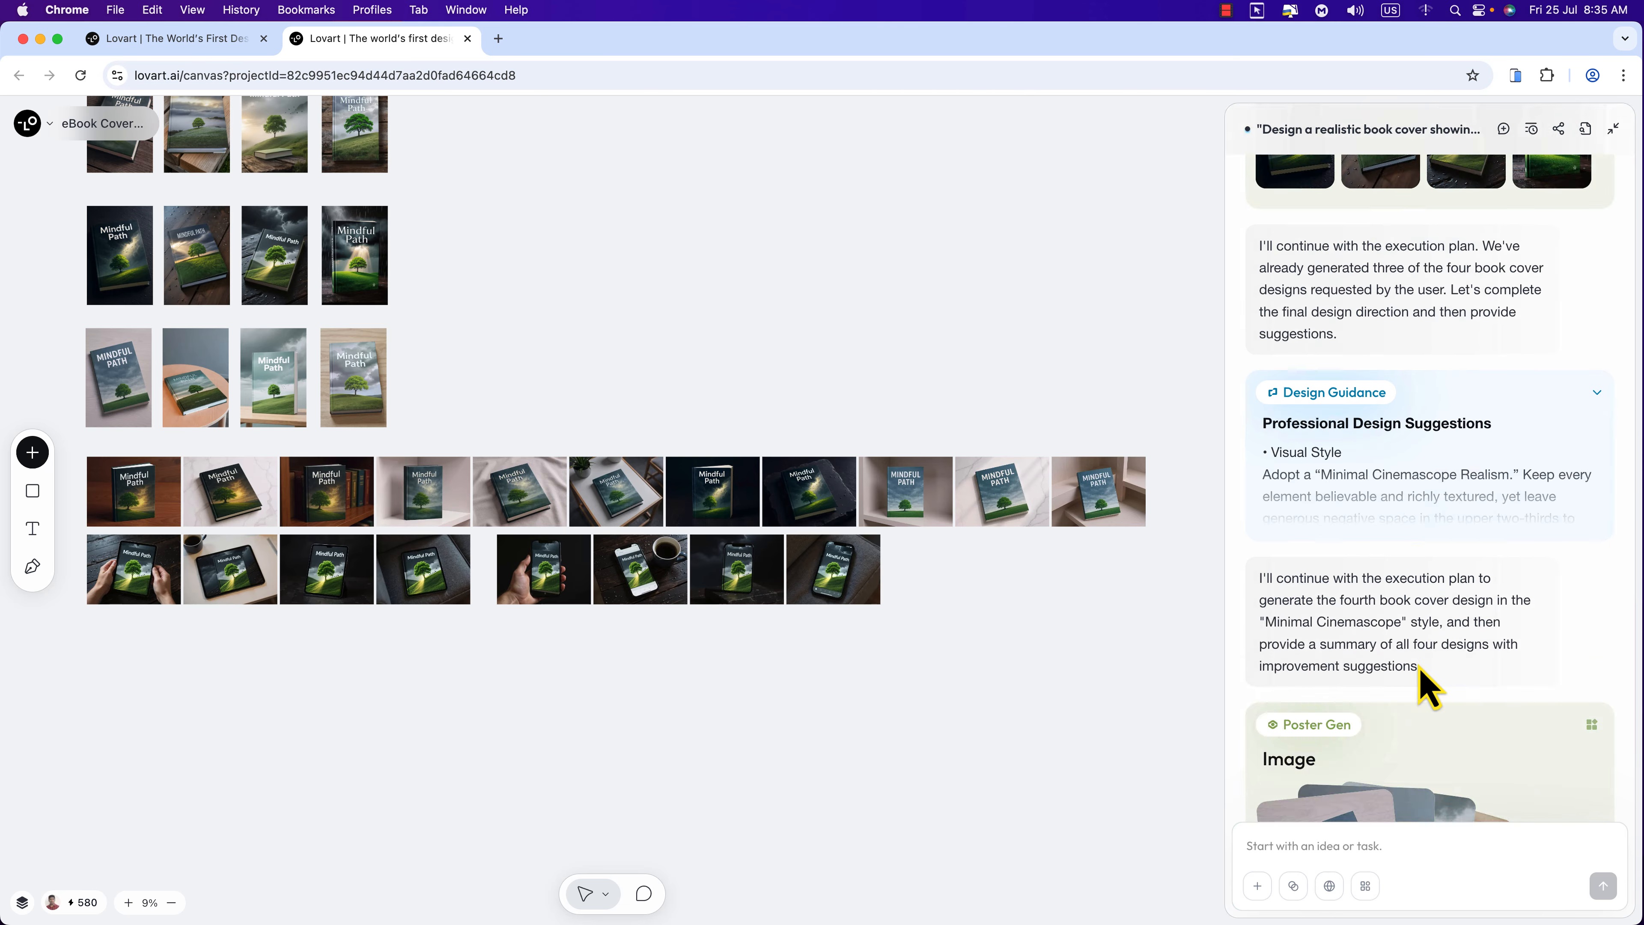
scroll(1424, 686, down, 5)
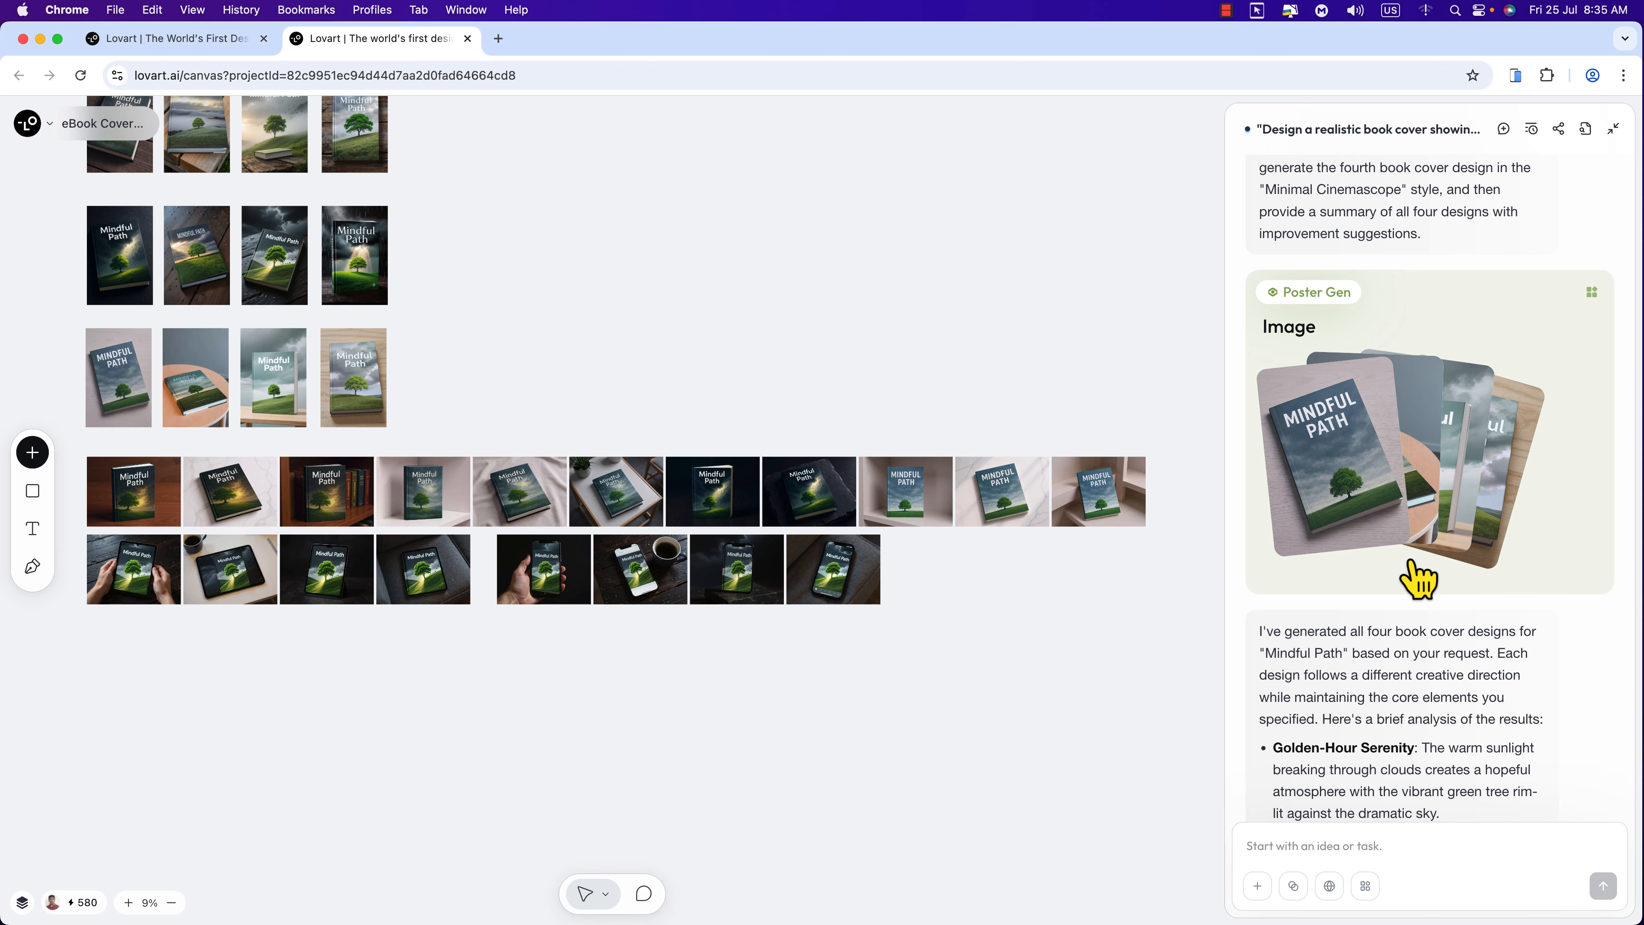
scroll(1408, 563, down, 10)
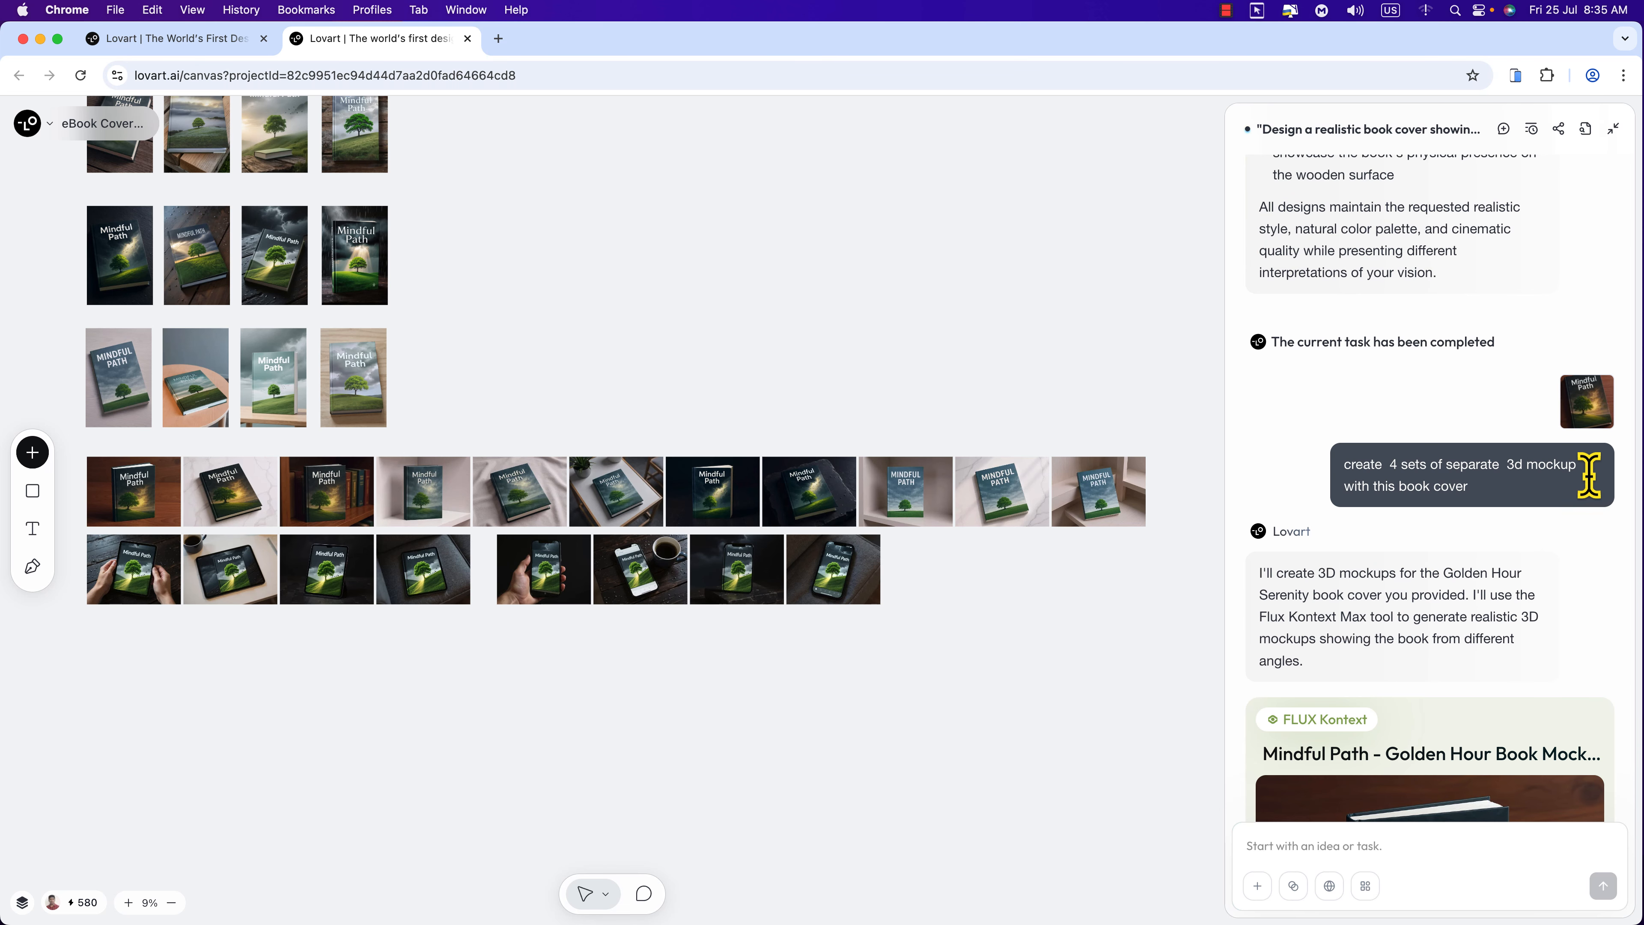
Examine the 3D book mockups and iPad mockups generated for the Mindful Path covers.
scroll(1410, 563, down, 4)
scroll(1408, 576, down, 1)
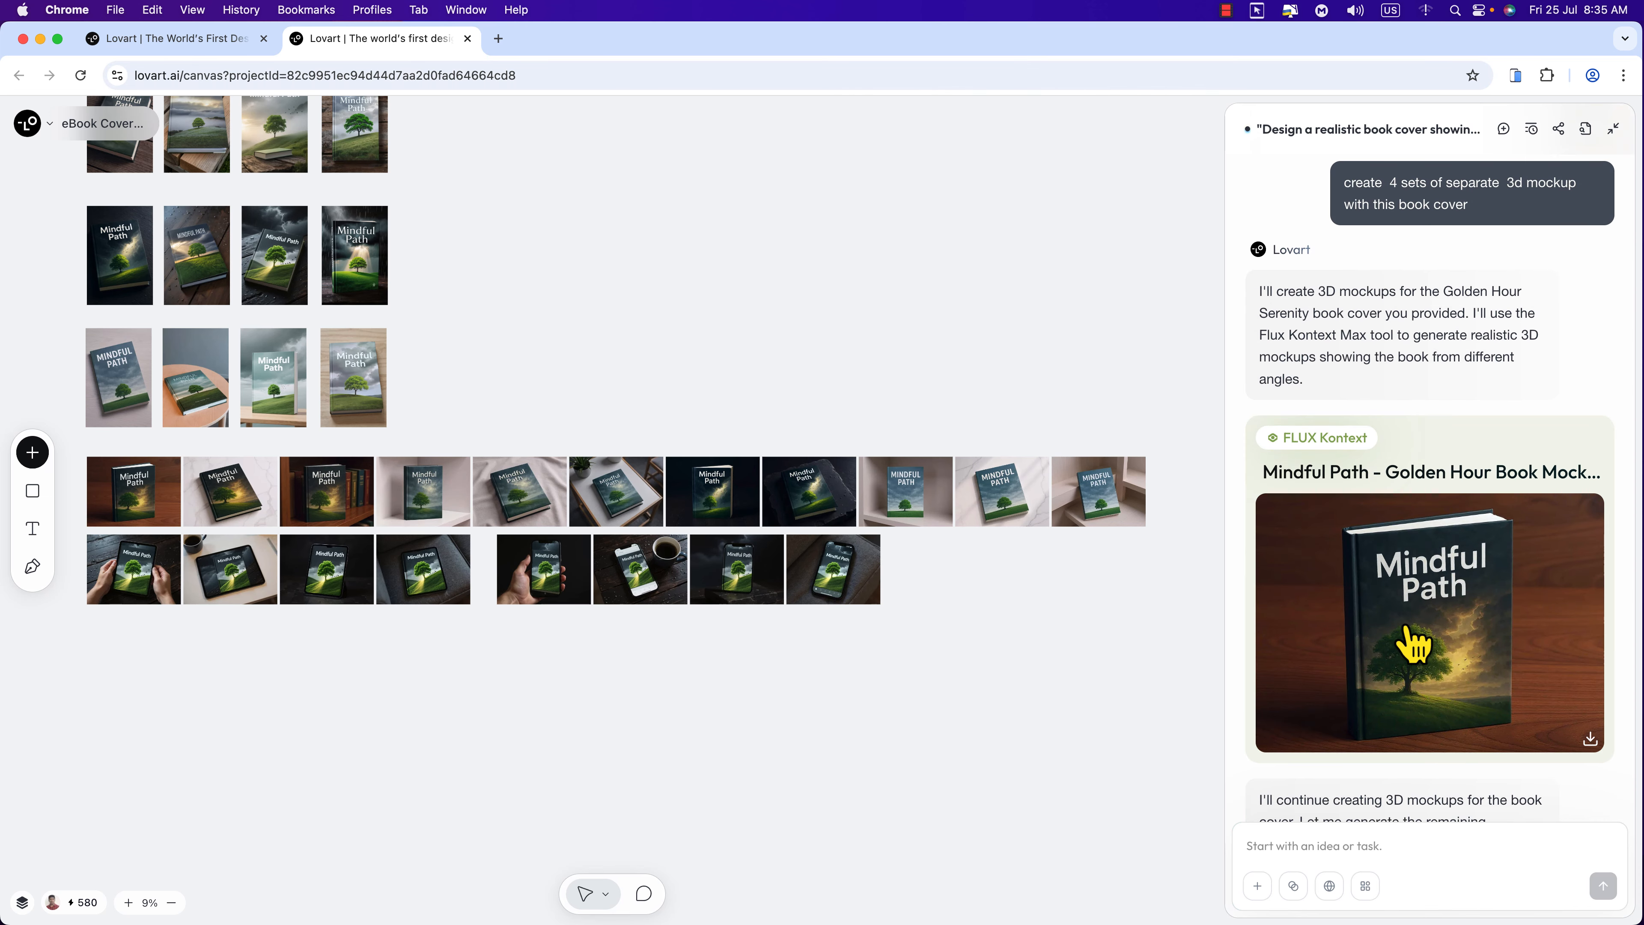
click(1412, 645)
click(1341, 666)
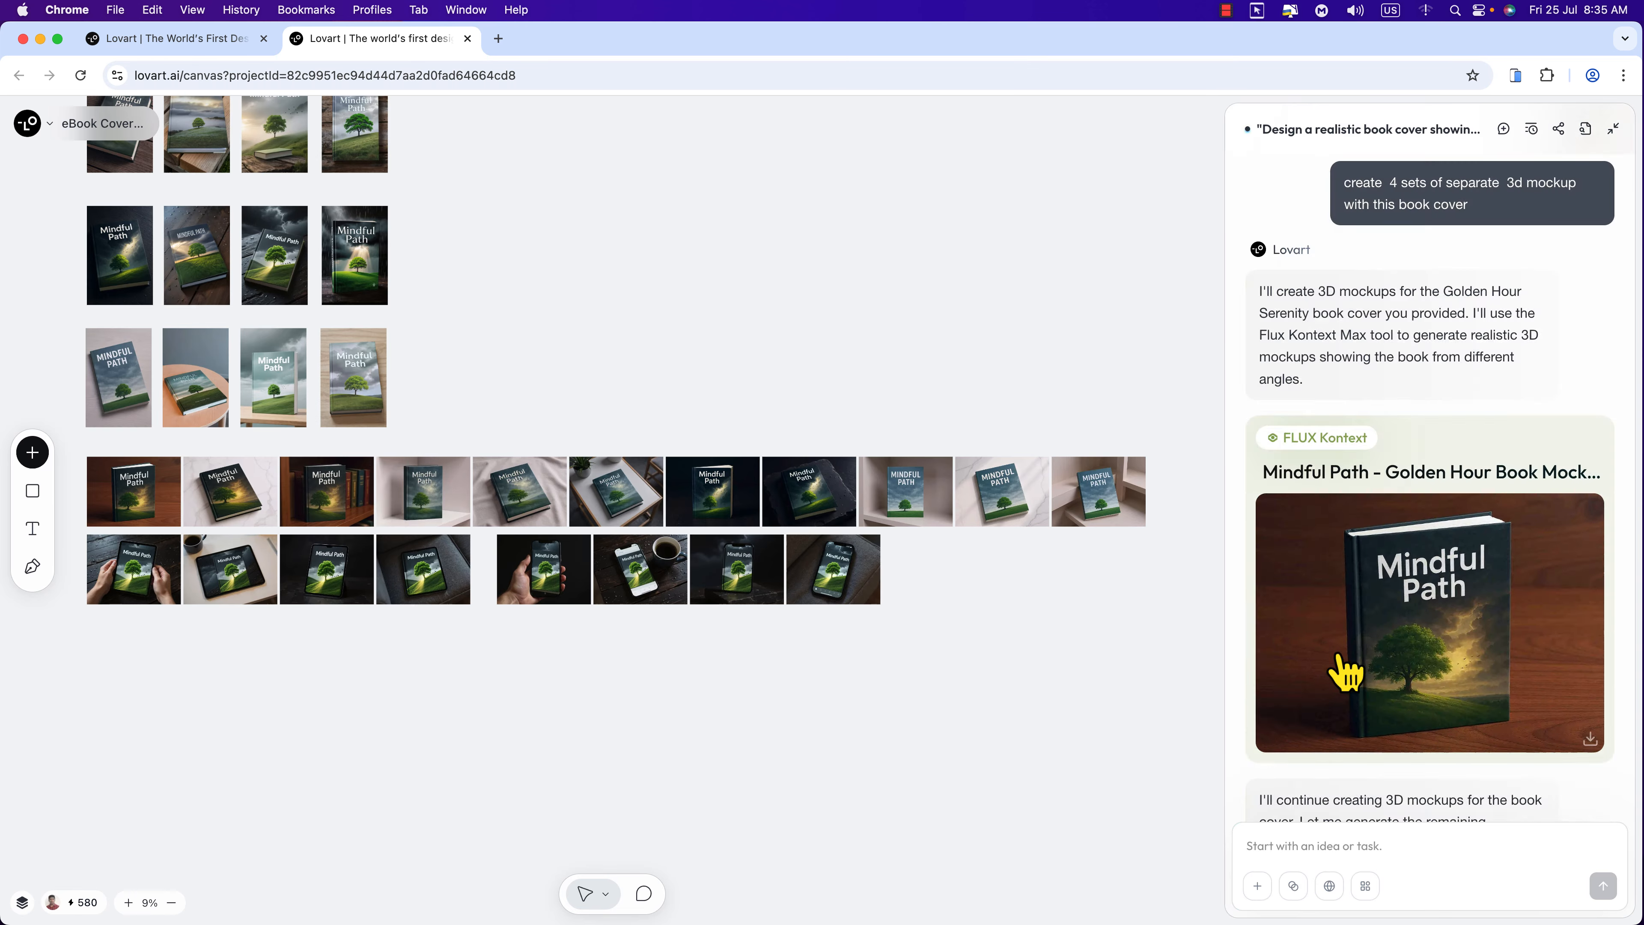
scroll(1340, 665, down, 9)
click(1378, 575)
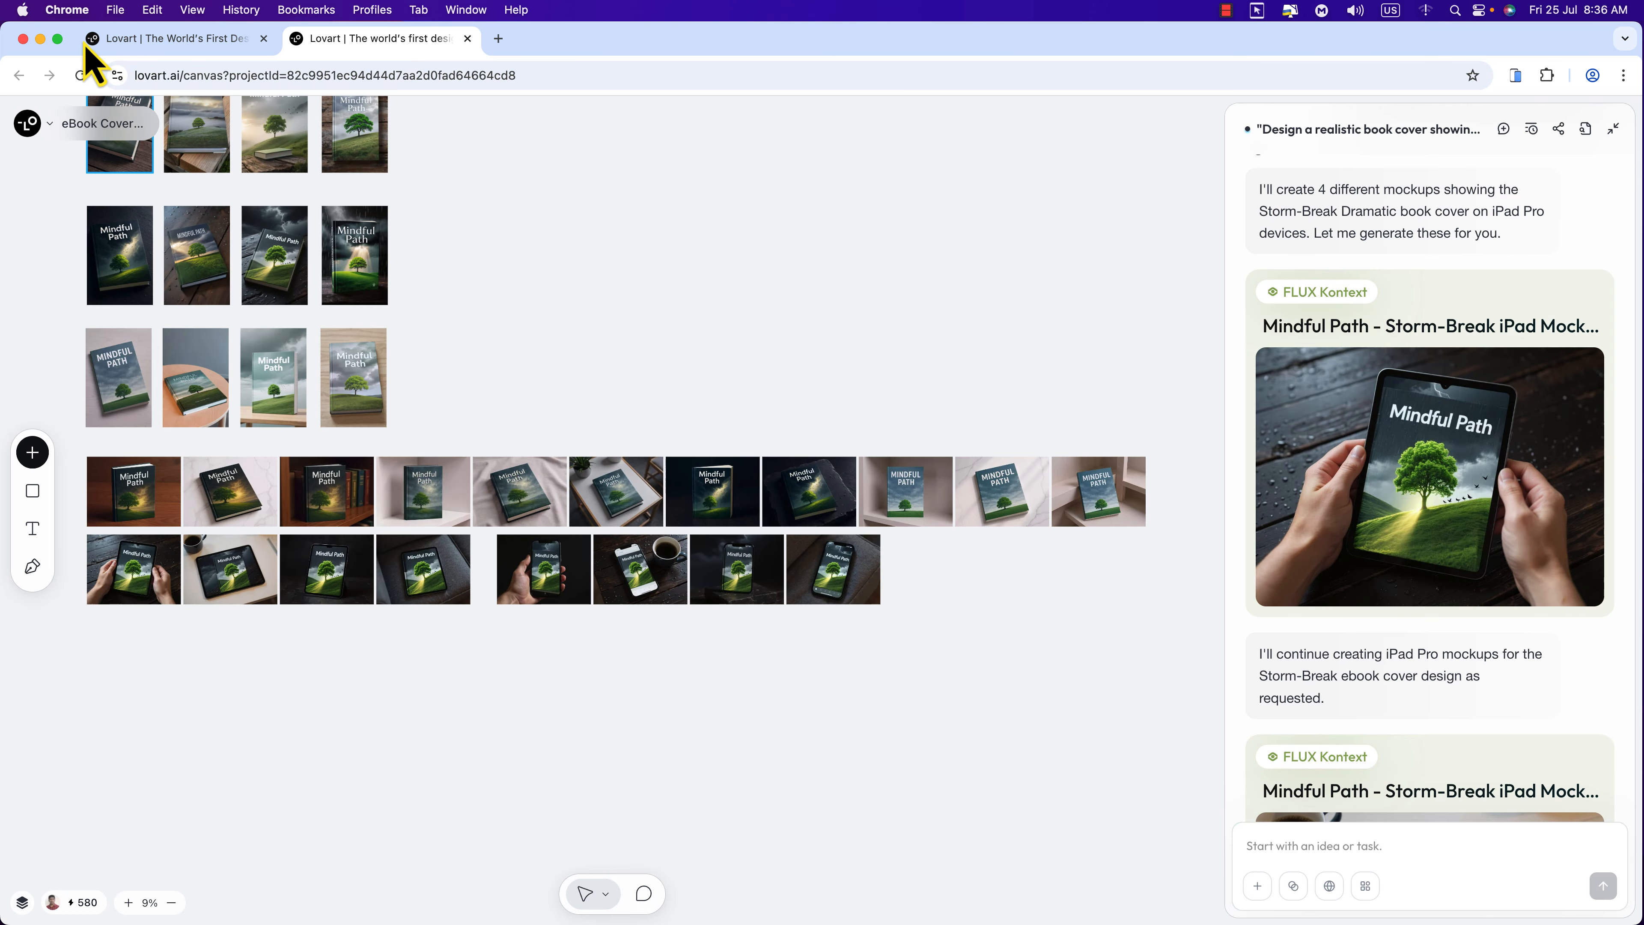
Open the Cleaning Service Brand & UI Design project from the home page in a new tab and set its canvas zoom to 50%.
click(149, 45)
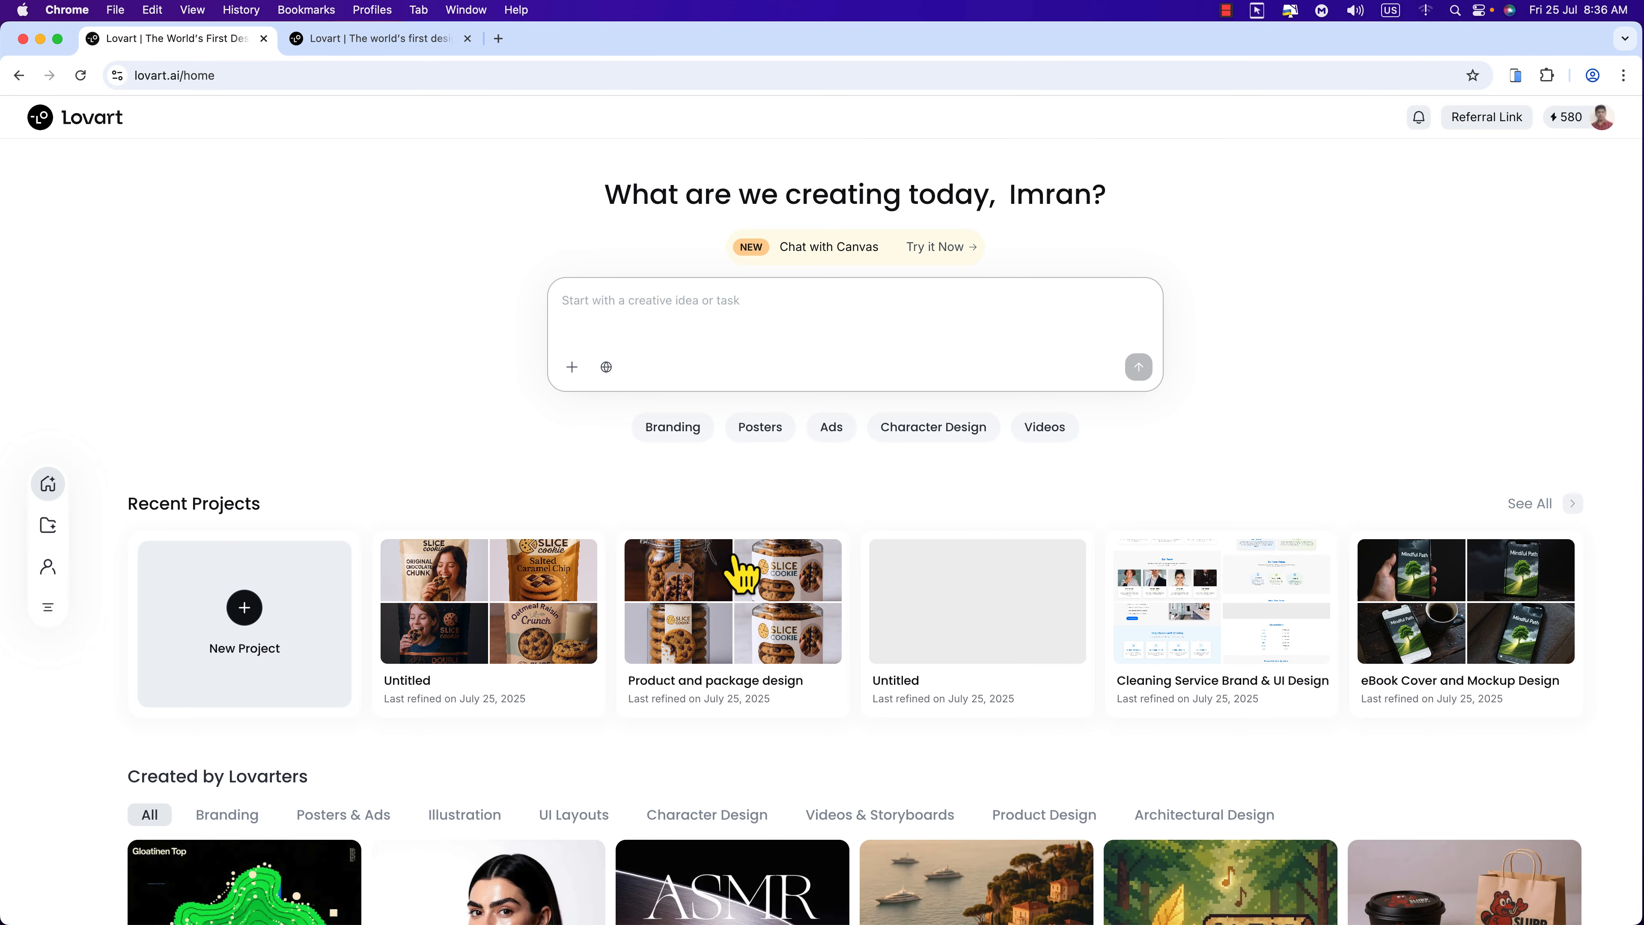
click(1322, 661)
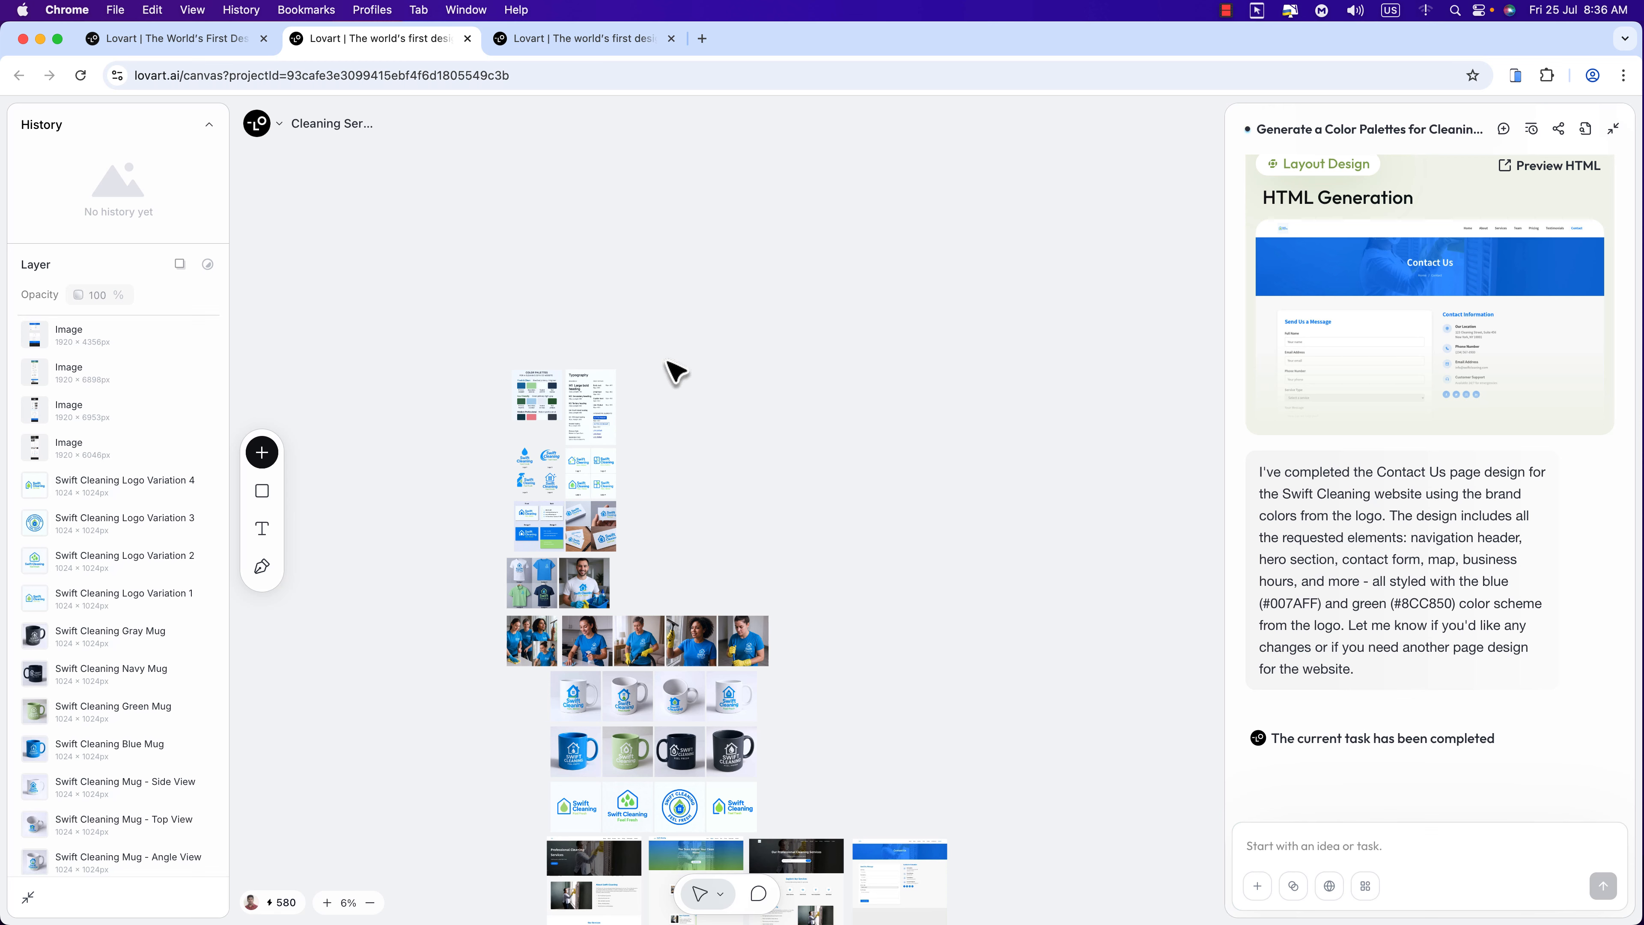
click(348, 902)
click(382, 805)
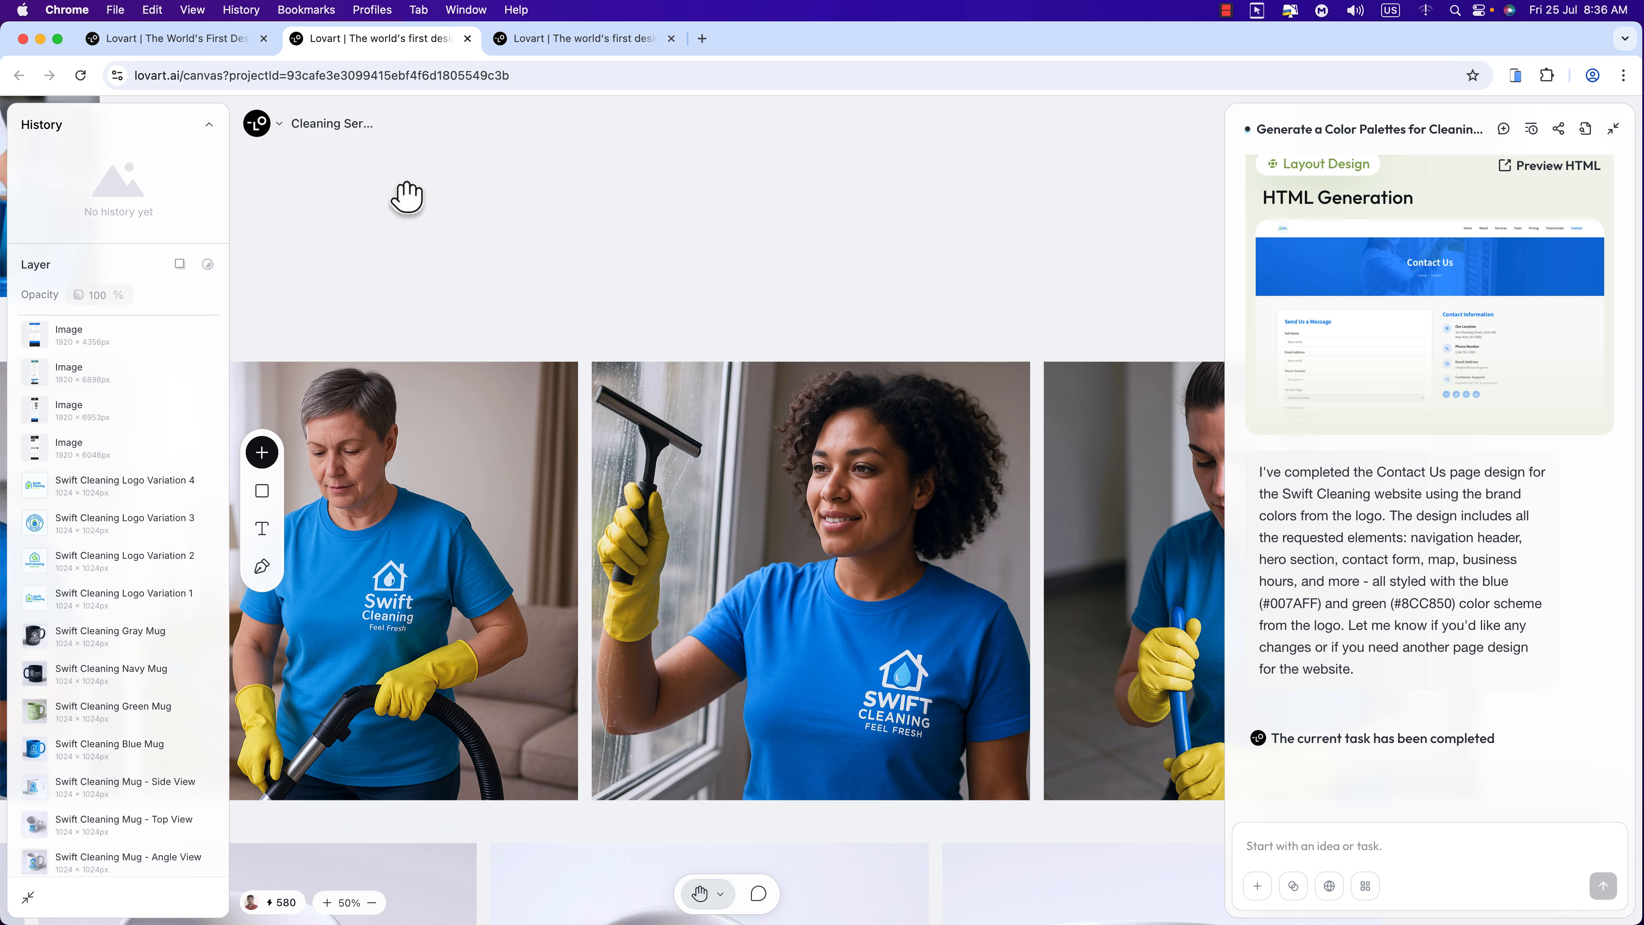
Examine the cleaning service color palettes and typography sheet, along with the color palette prompt in the chat.
drag(408, 199, 859, 588)
scroll(1039, 676, up, 15)
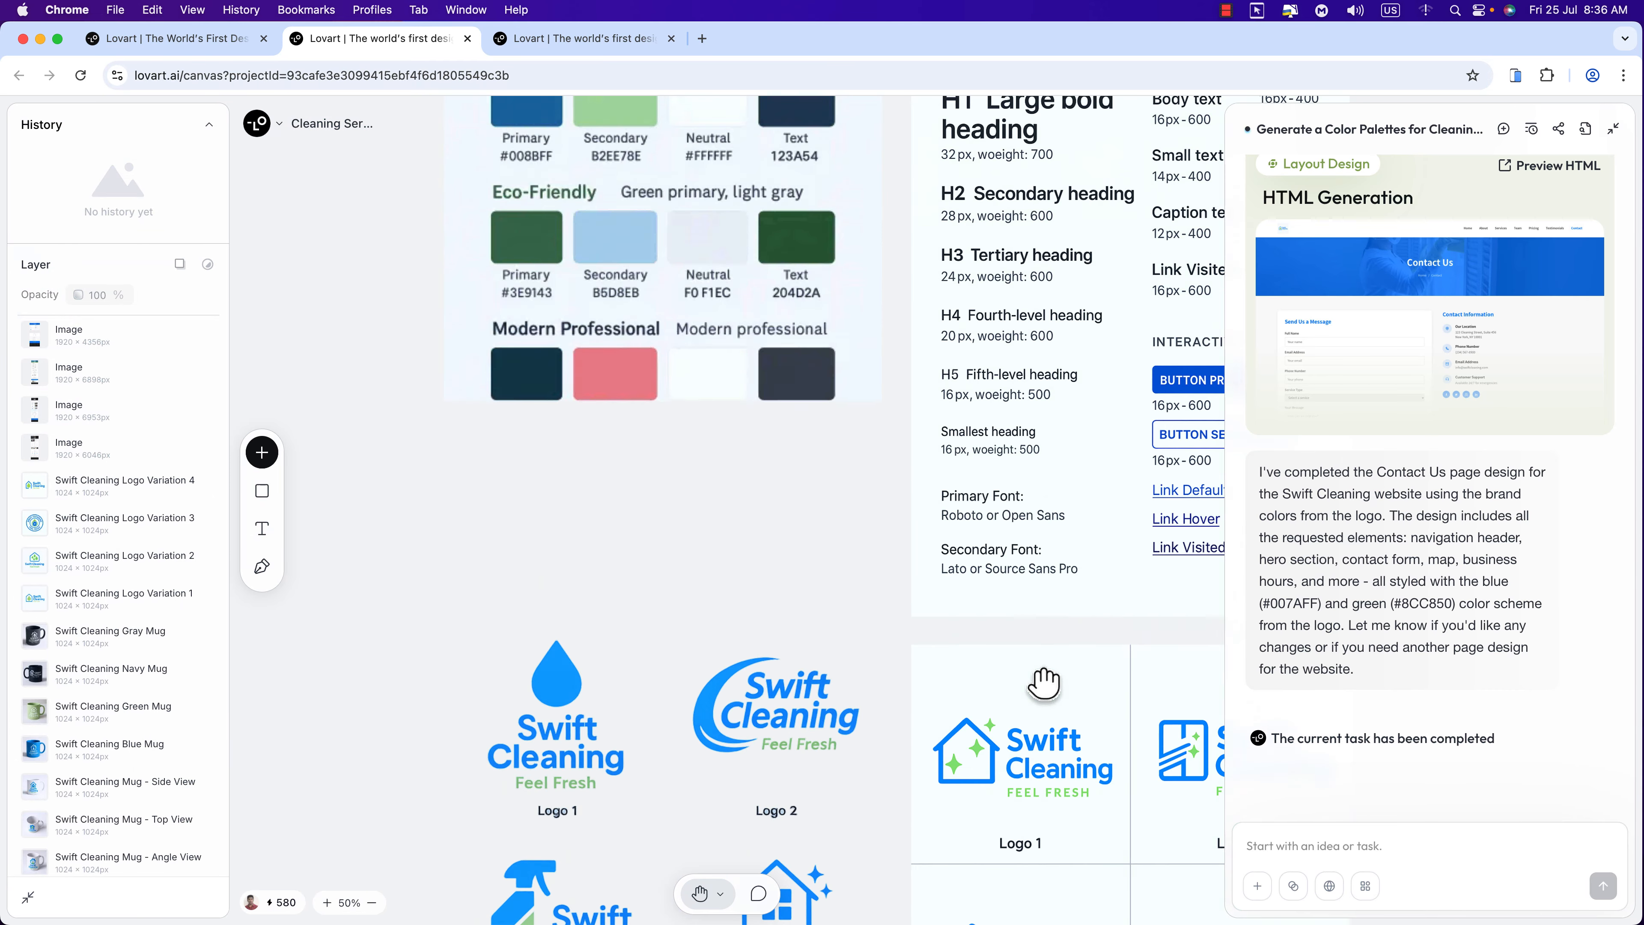
scroll(1043, 683, down, 10)
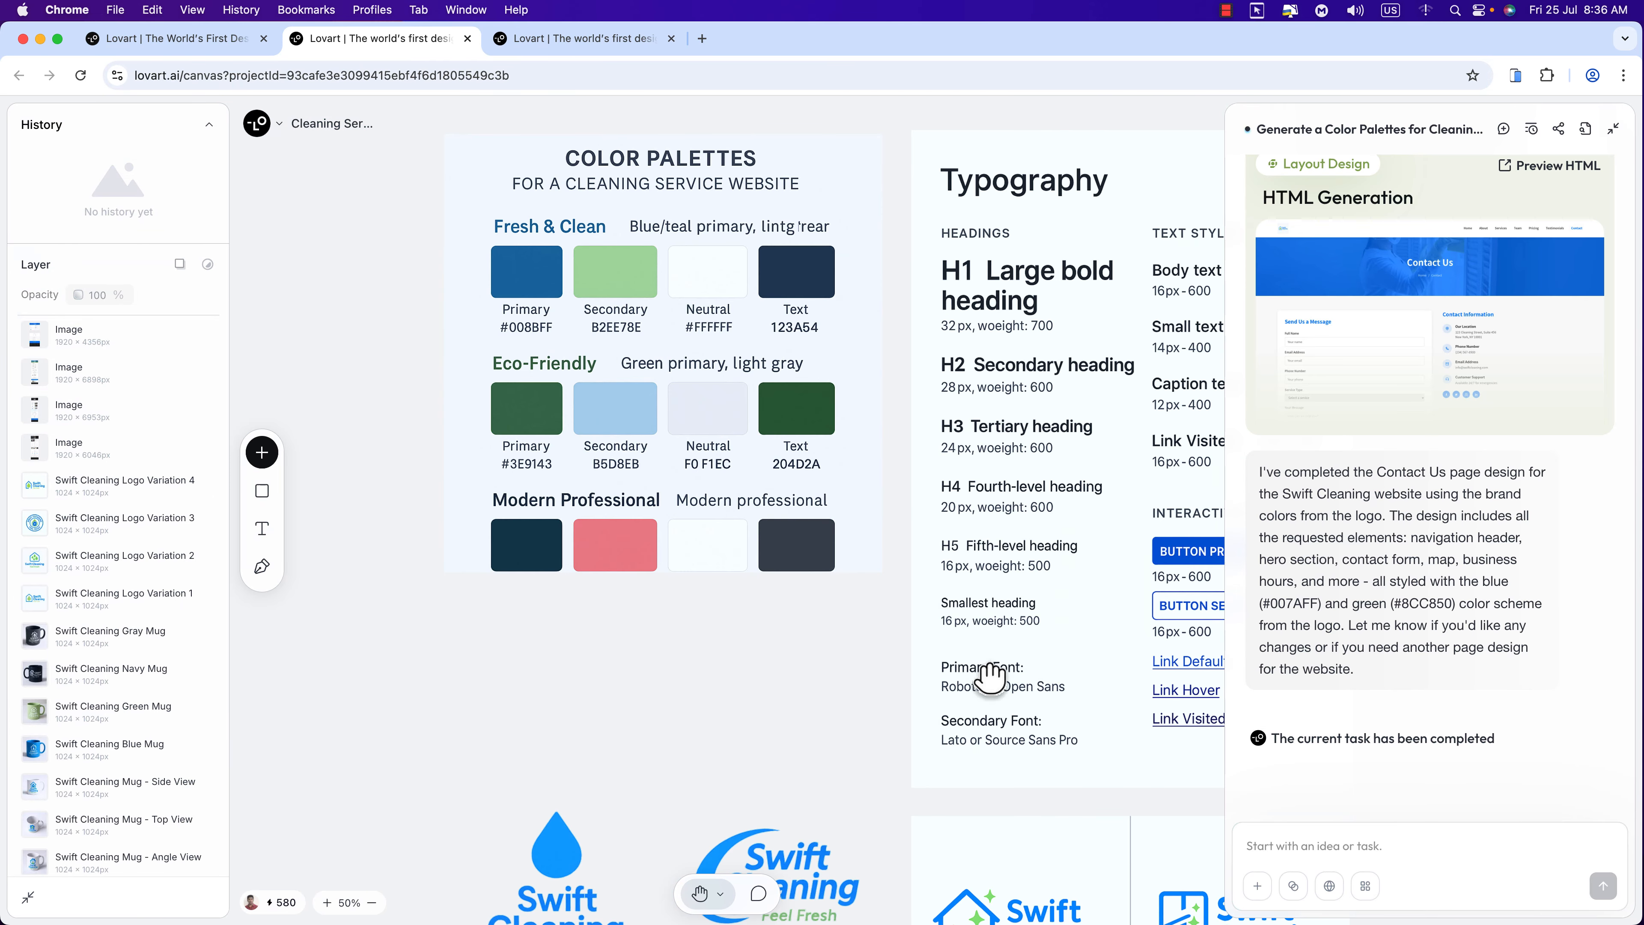
drag(873, 698, 697, 719)
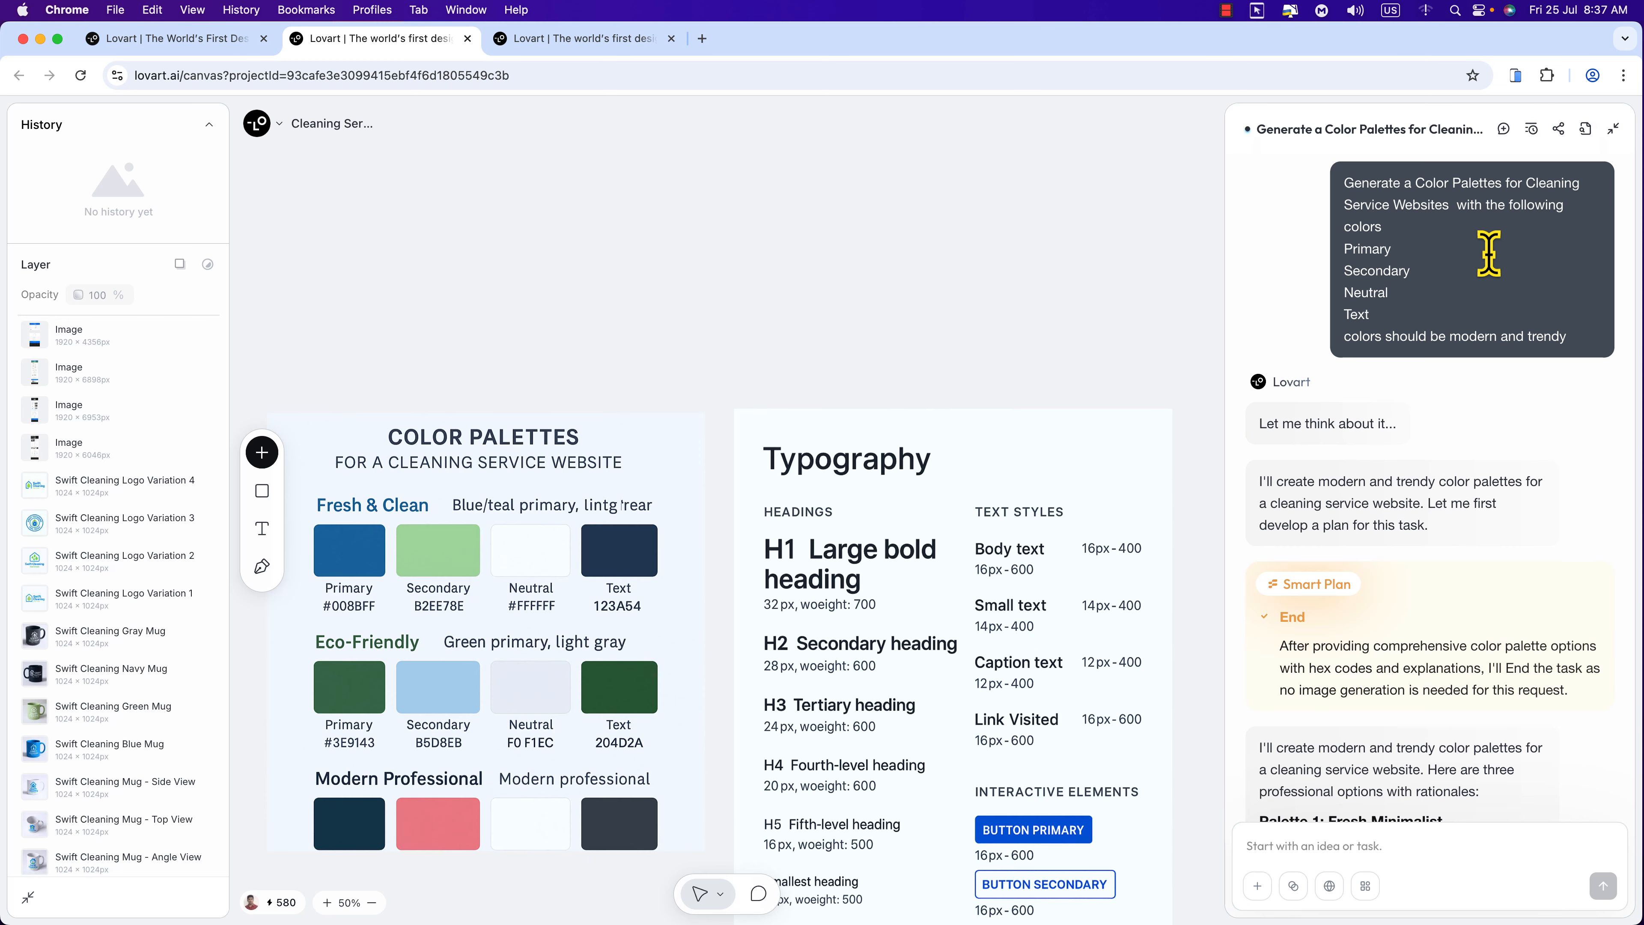
Look through the Swift Cleaning logos, business cards, uniform photos, mugs and web page designs on the canvas.
scroll(950, 371, down, 10)
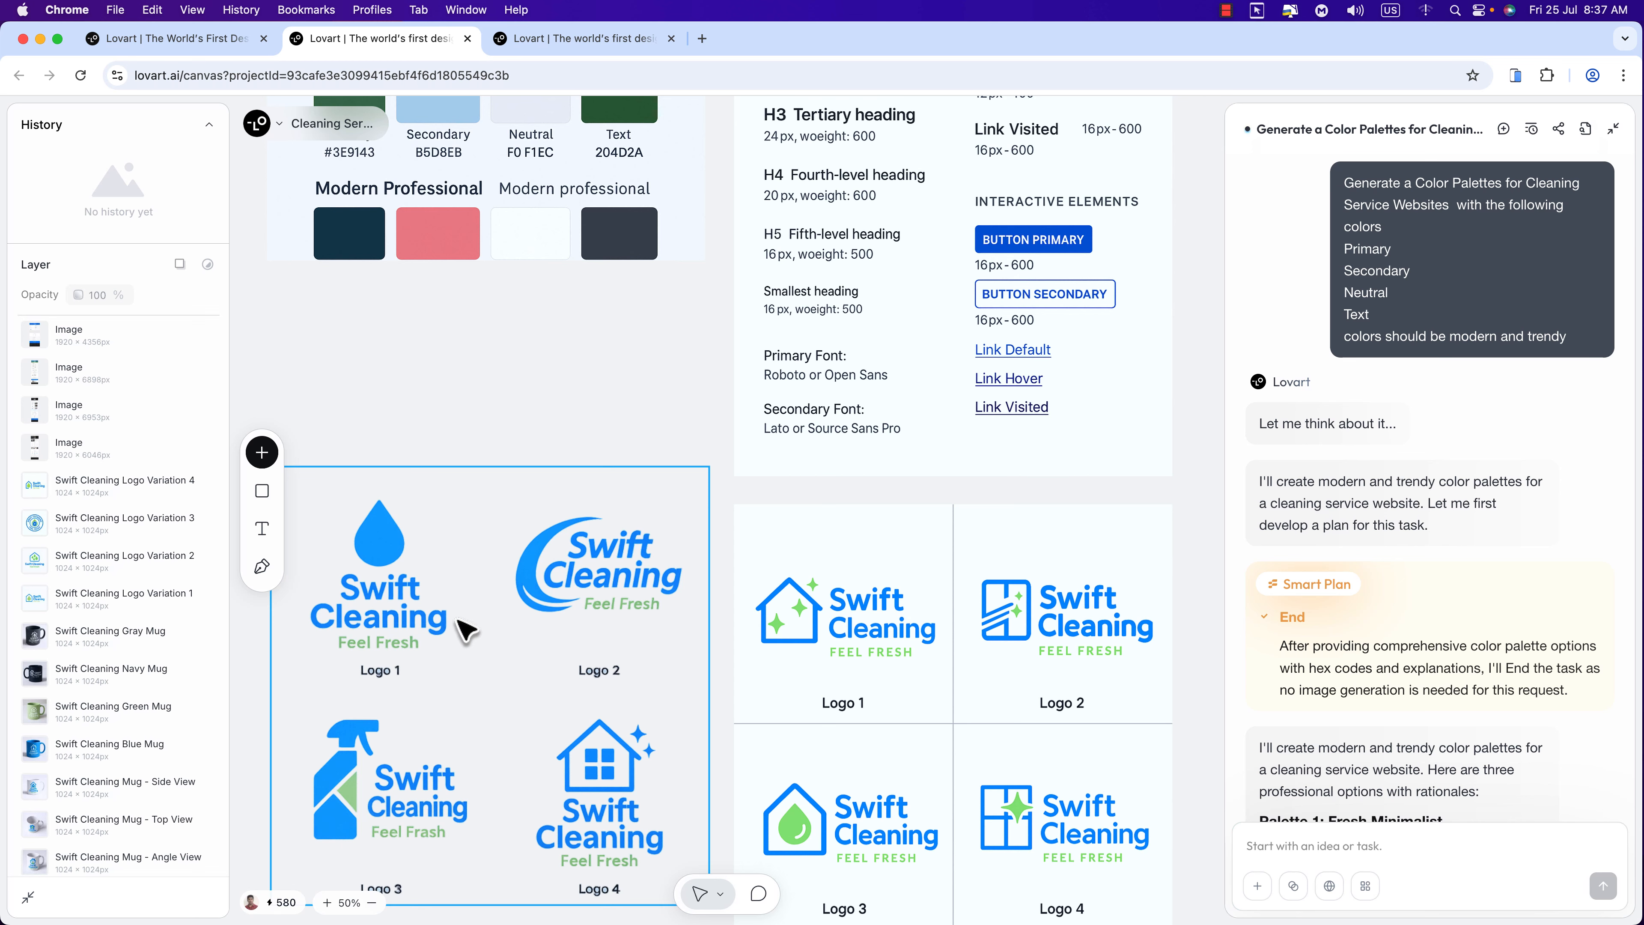
scroll(477, 631, down, 6)
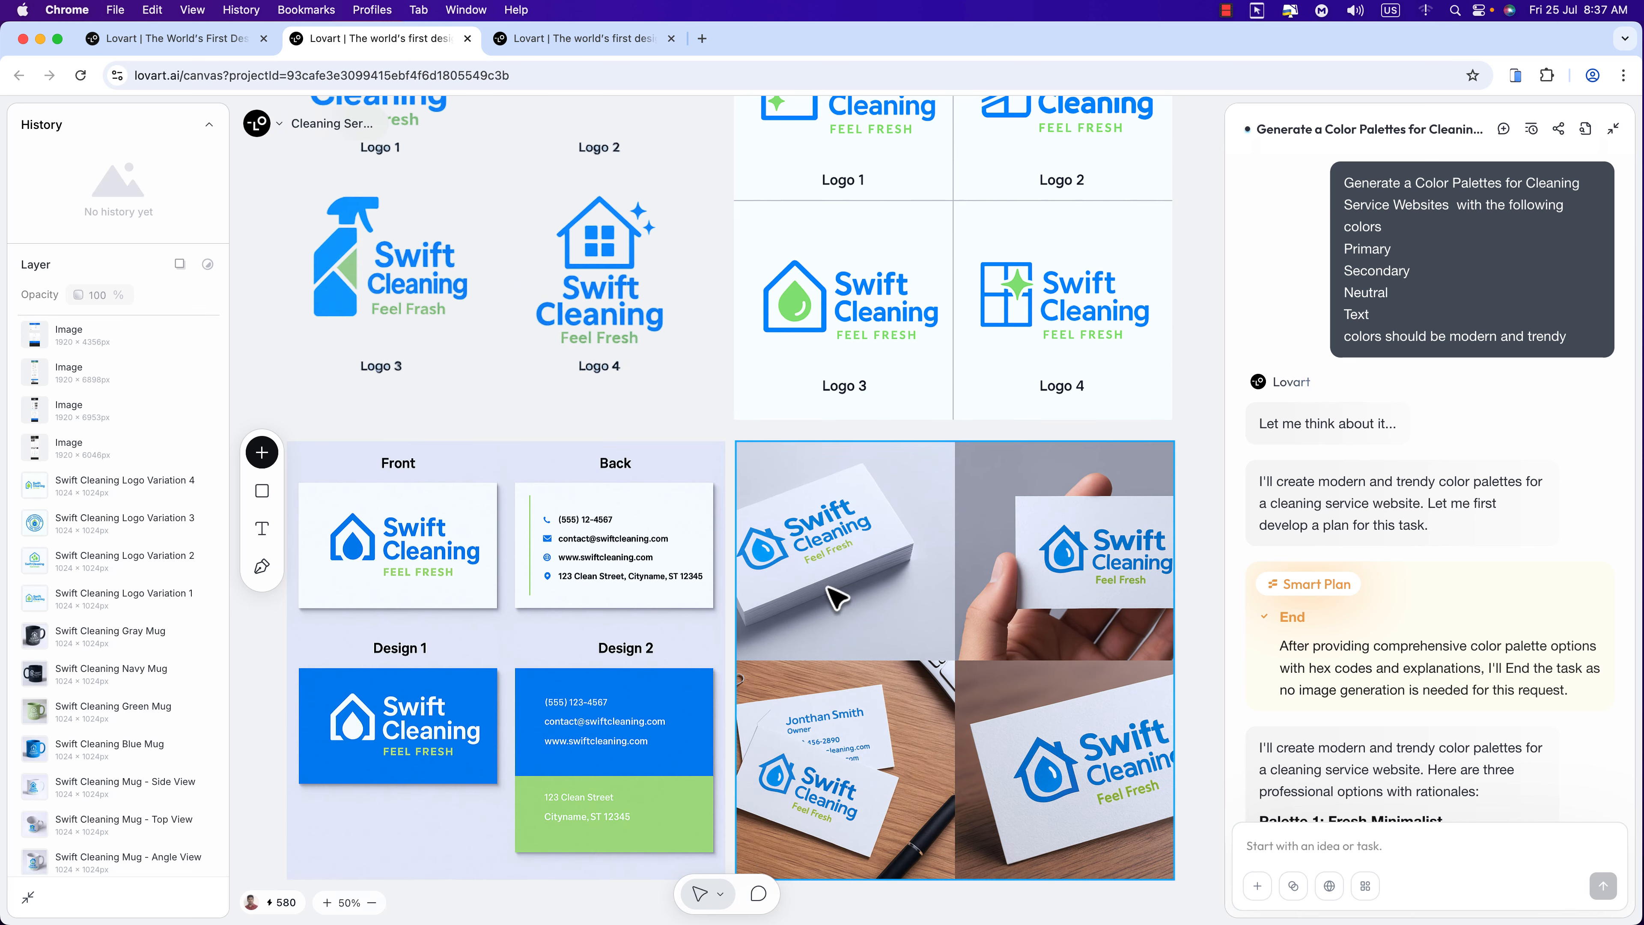
scroll(518, 576, down, 10)
scroll(518, 576, down, 9)
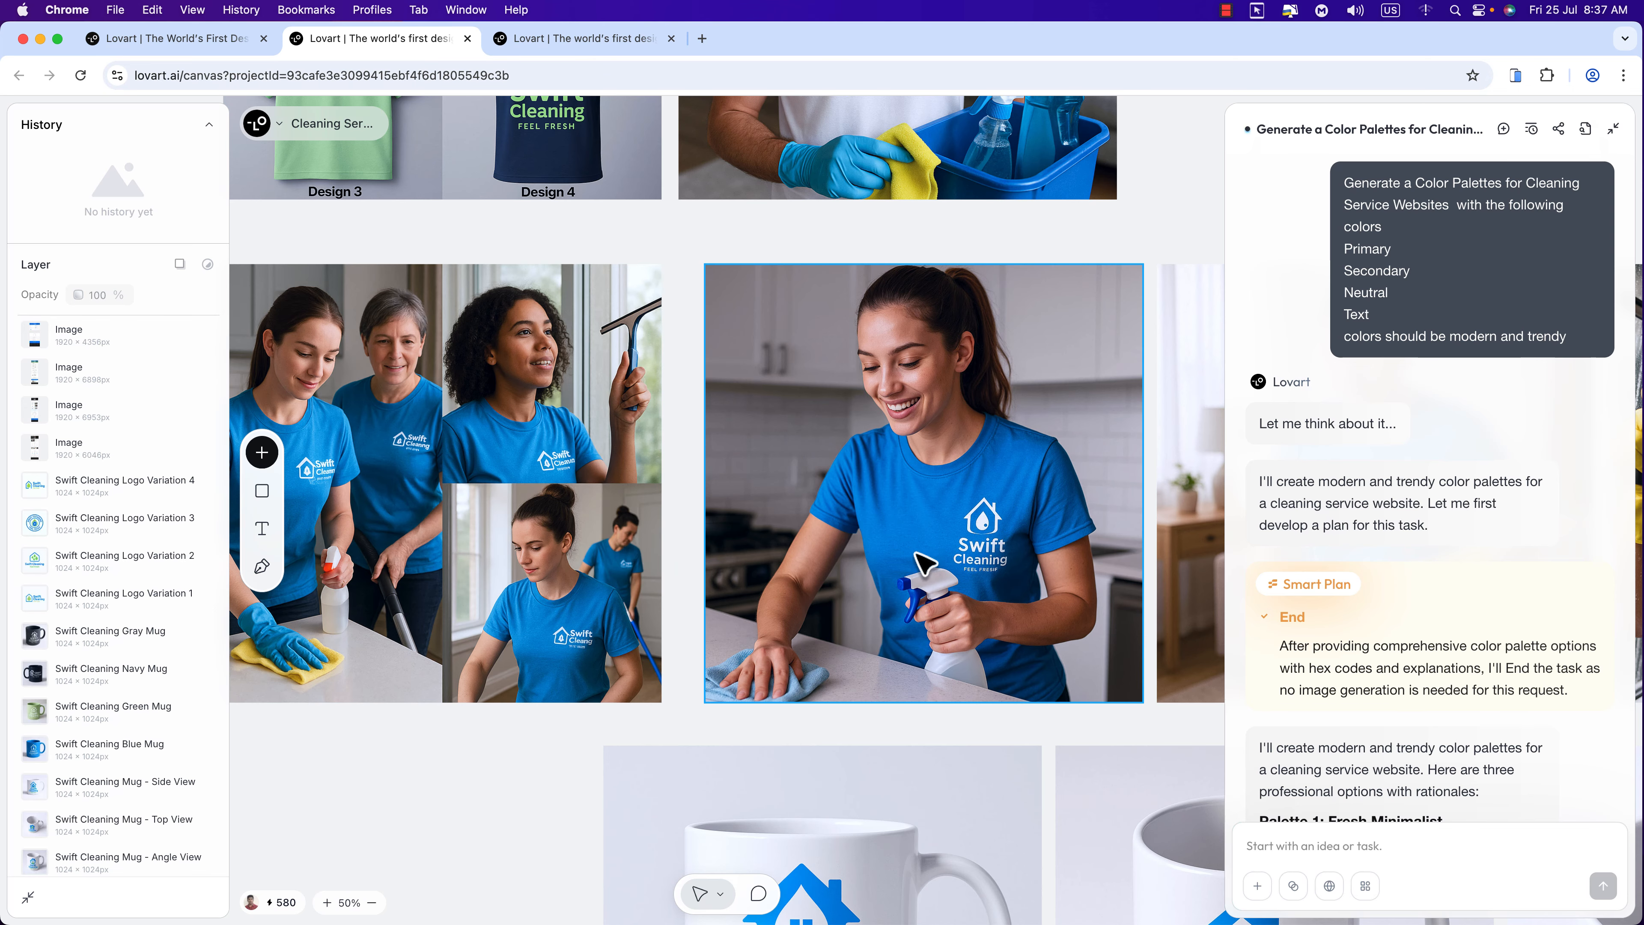
scroll(745, 625, down, 7)
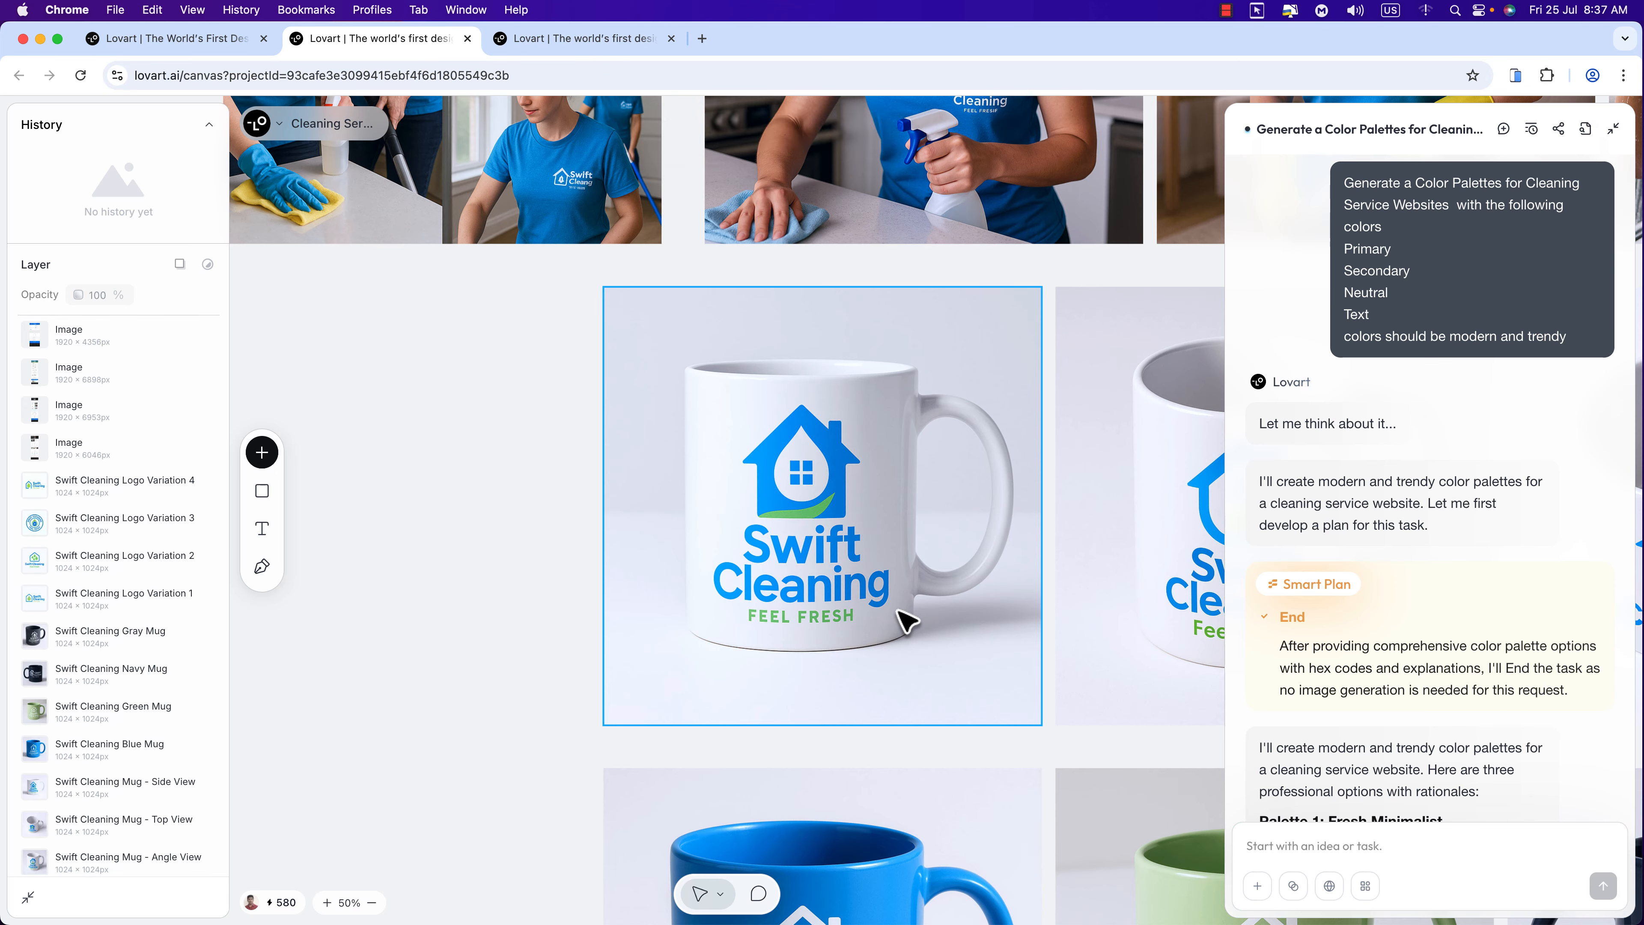
click(907, 619)
key(h)
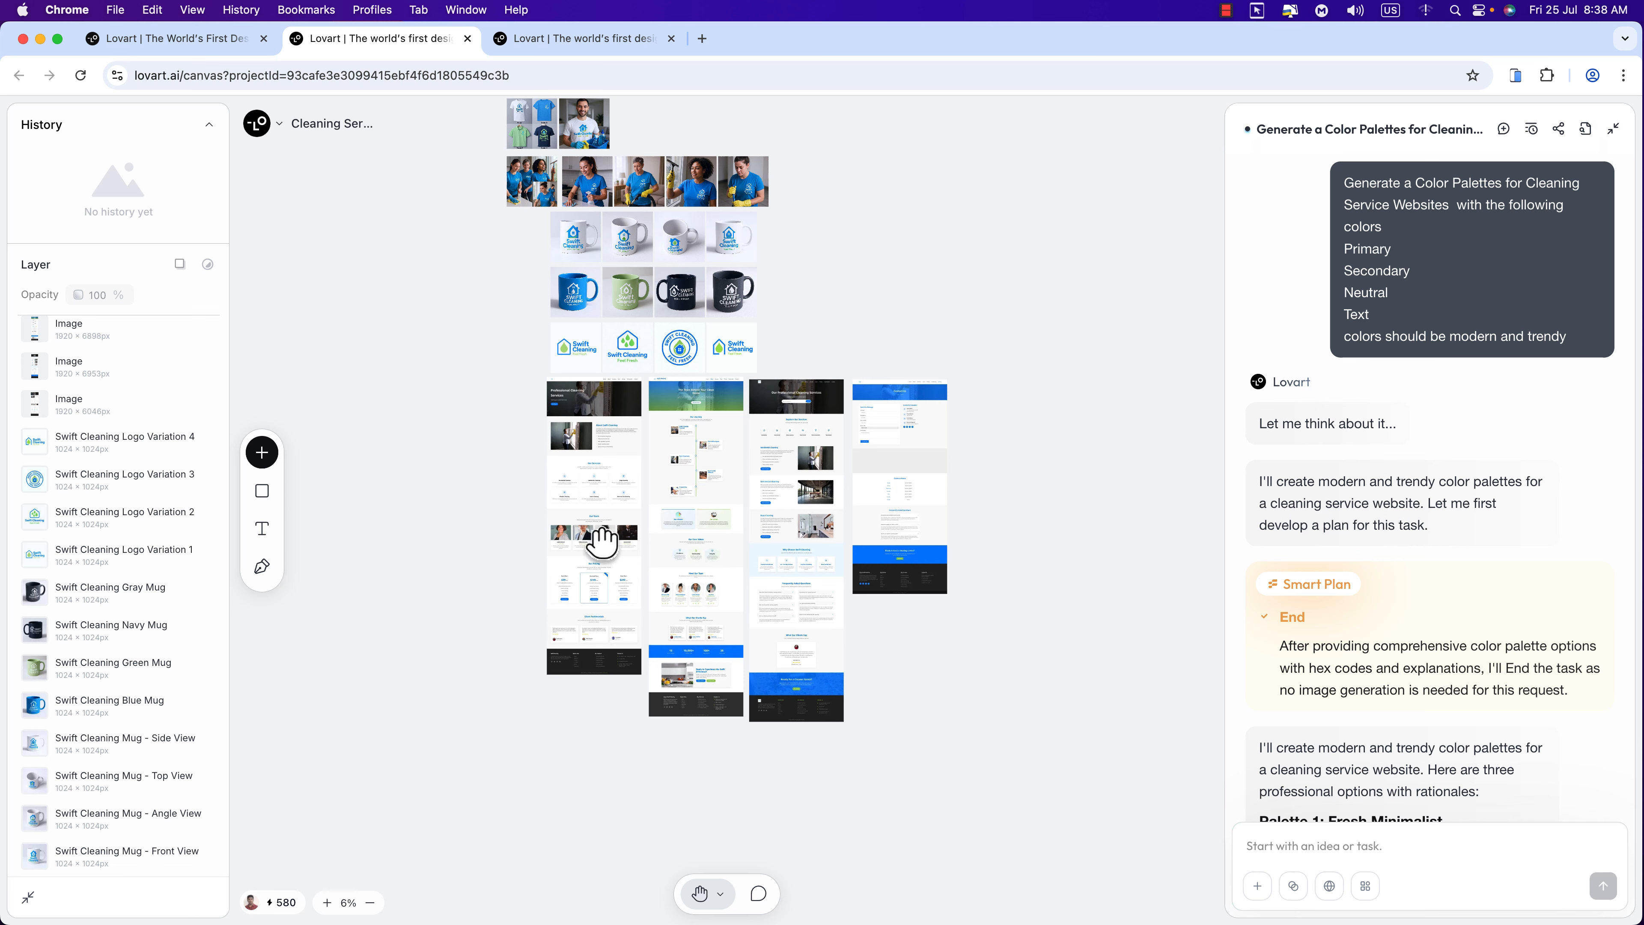
Open the HTML preview of the first Swift Cleaning web page design and look through the page down to its footer.
click(602, 541)
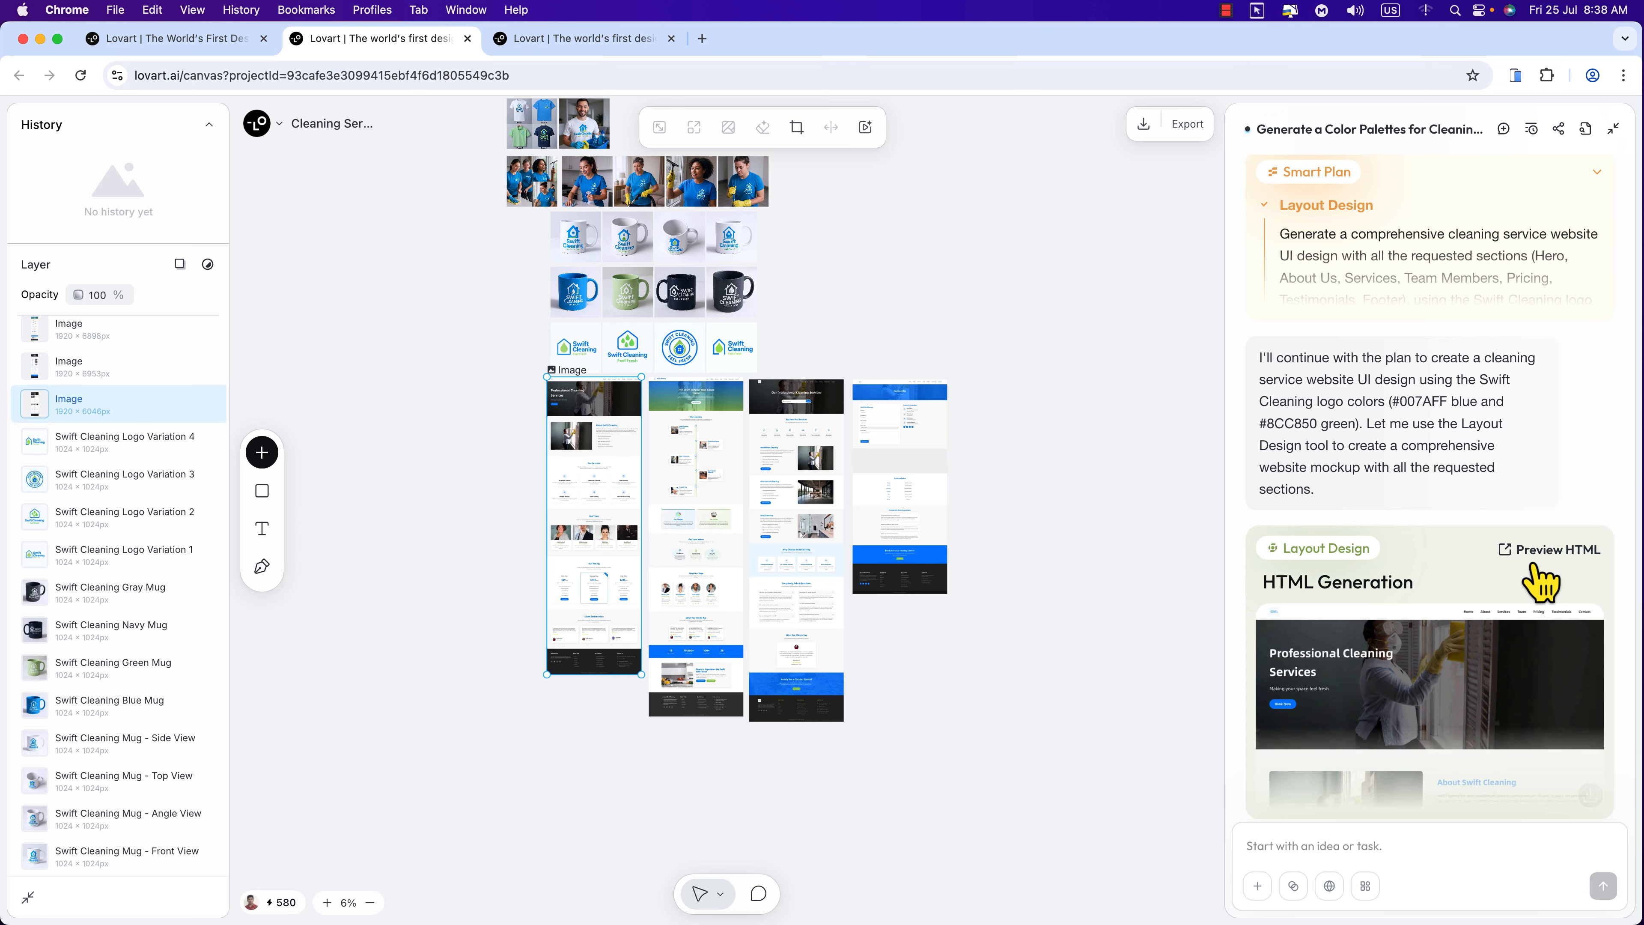
click(1548, 550)
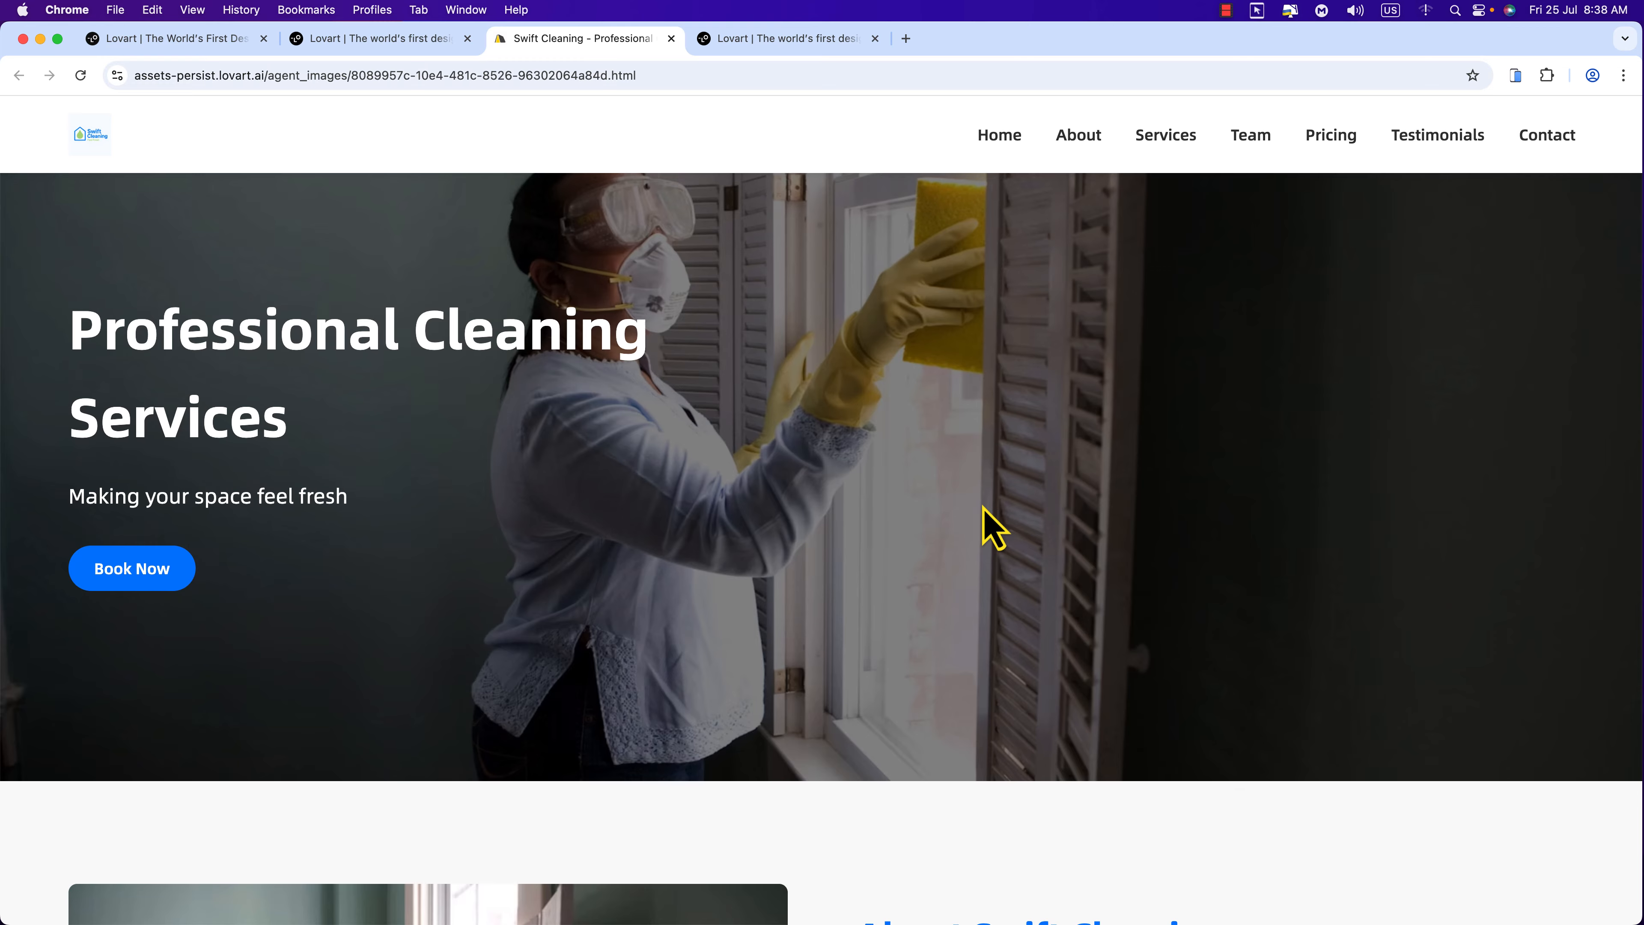
scroll(992, 528, down, 20)
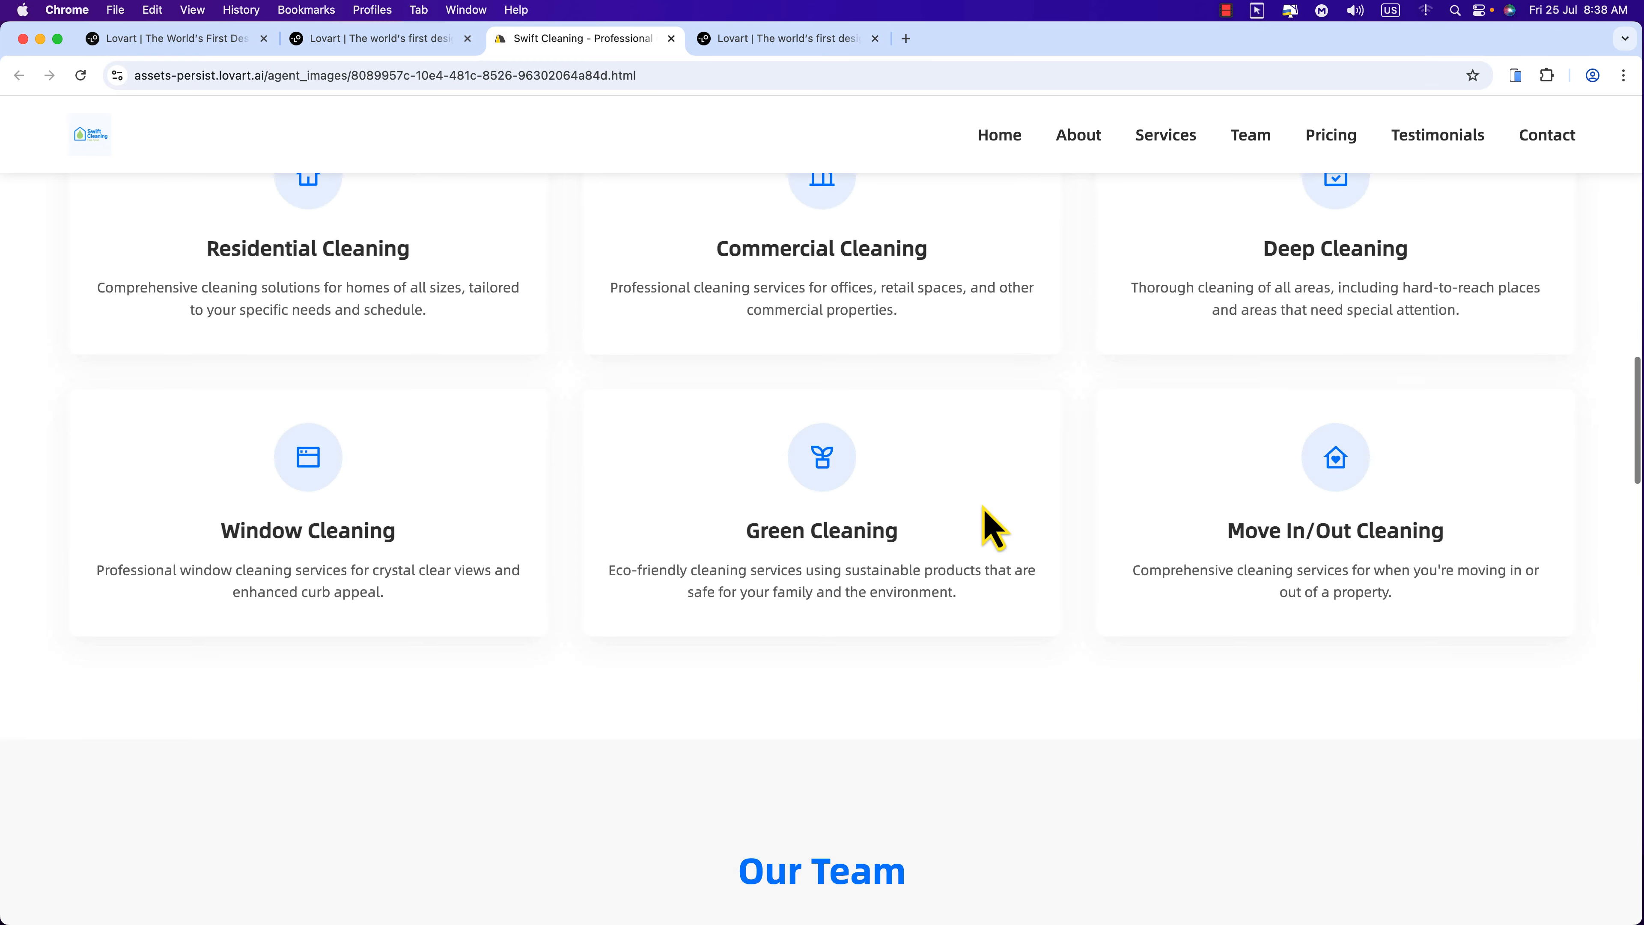
scroll(993, 528, down, 20)
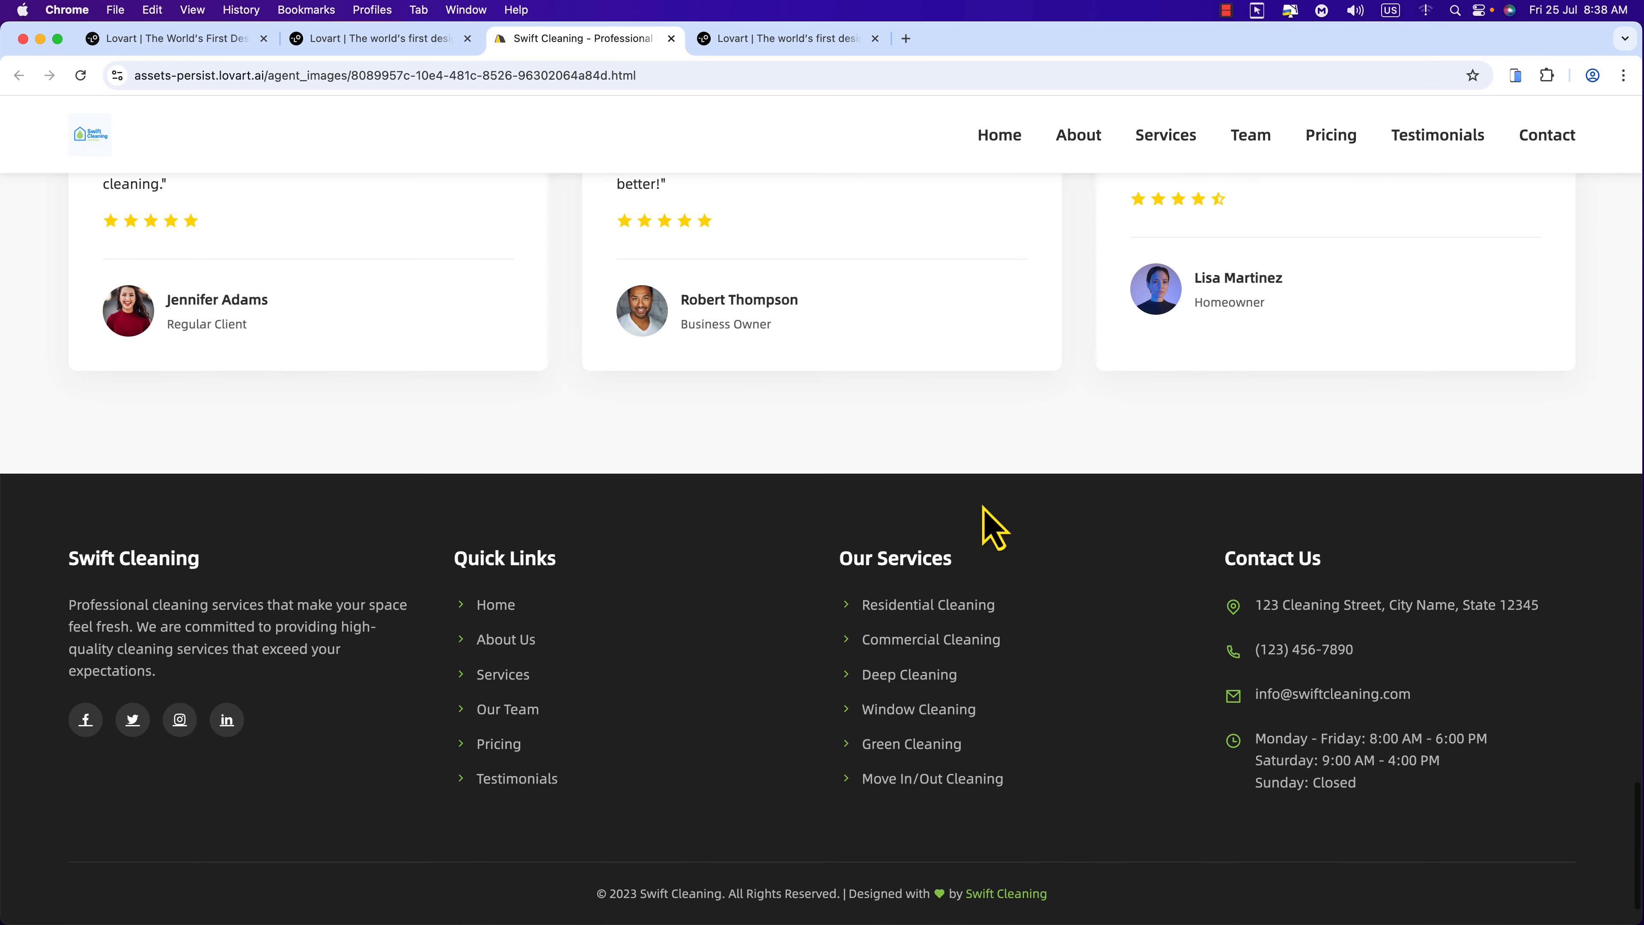
Return to the cleaning service project canvas, deselect the web page design and look over the full set of brand assets.
click(398, 42)
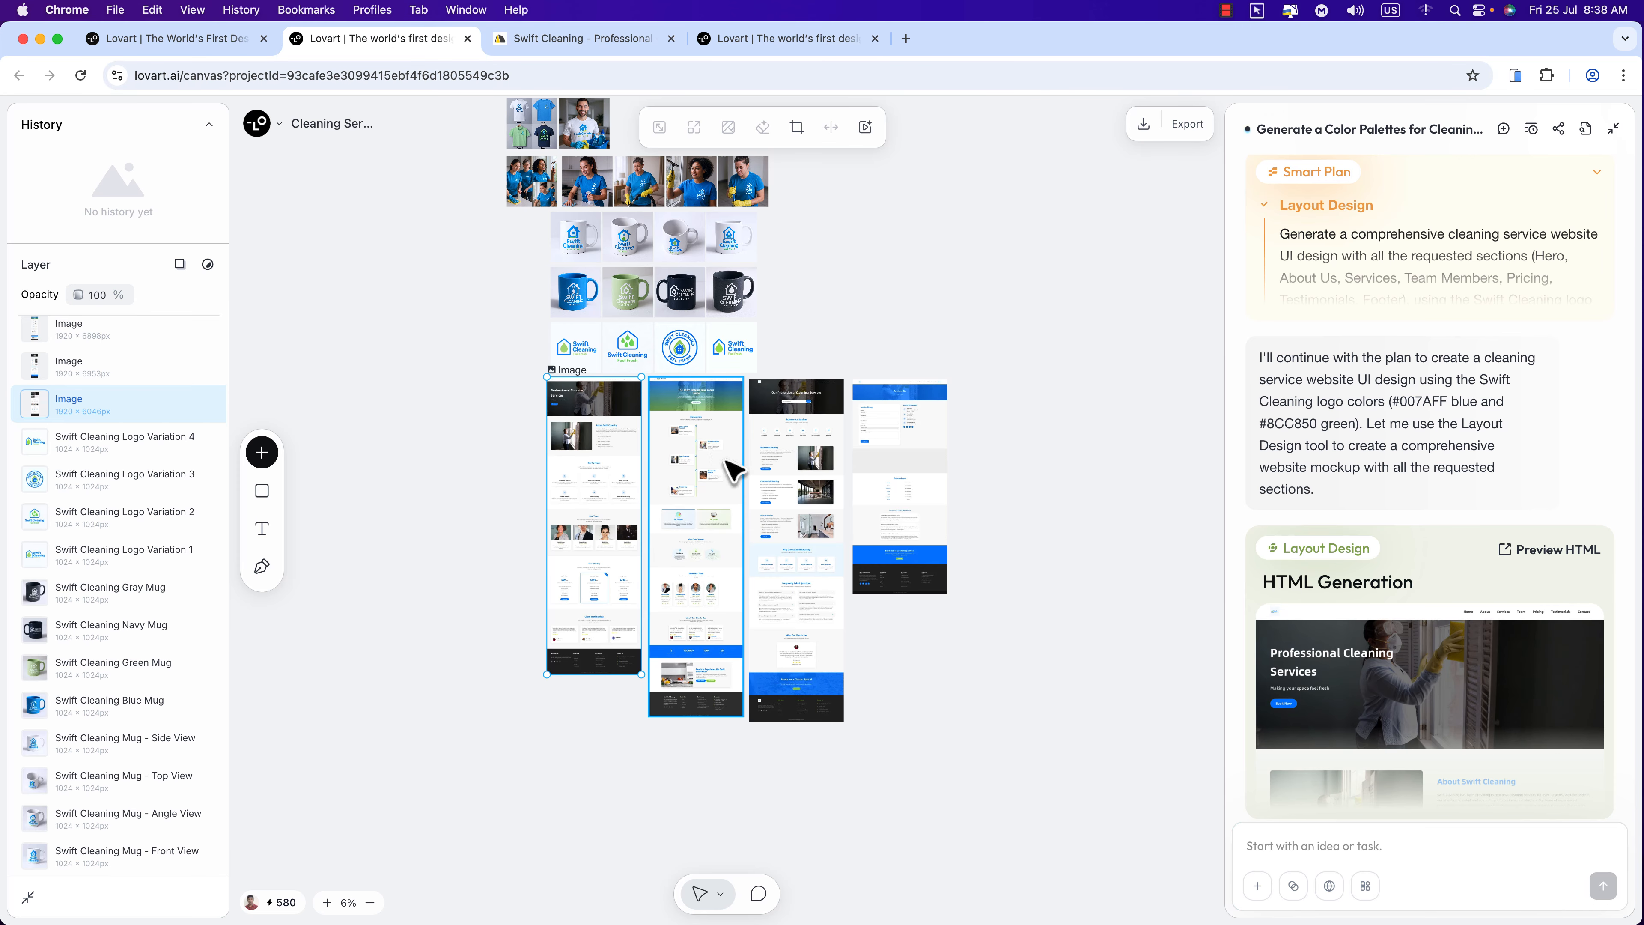
scroll(725, 461, down, 1)
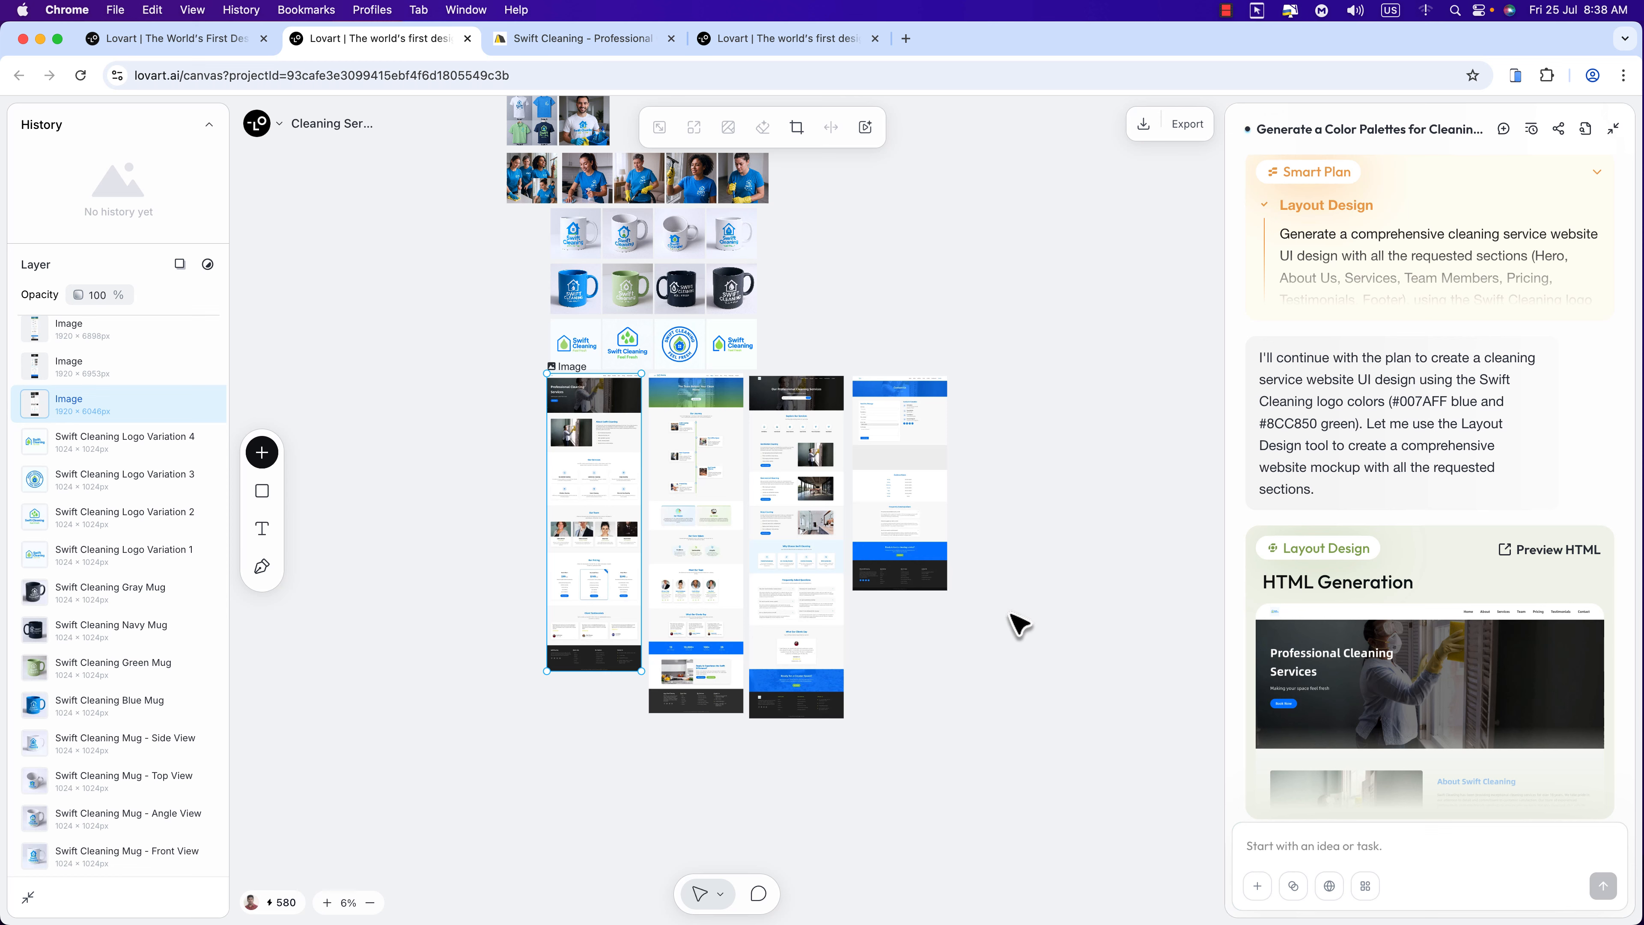
click(1036, 656)
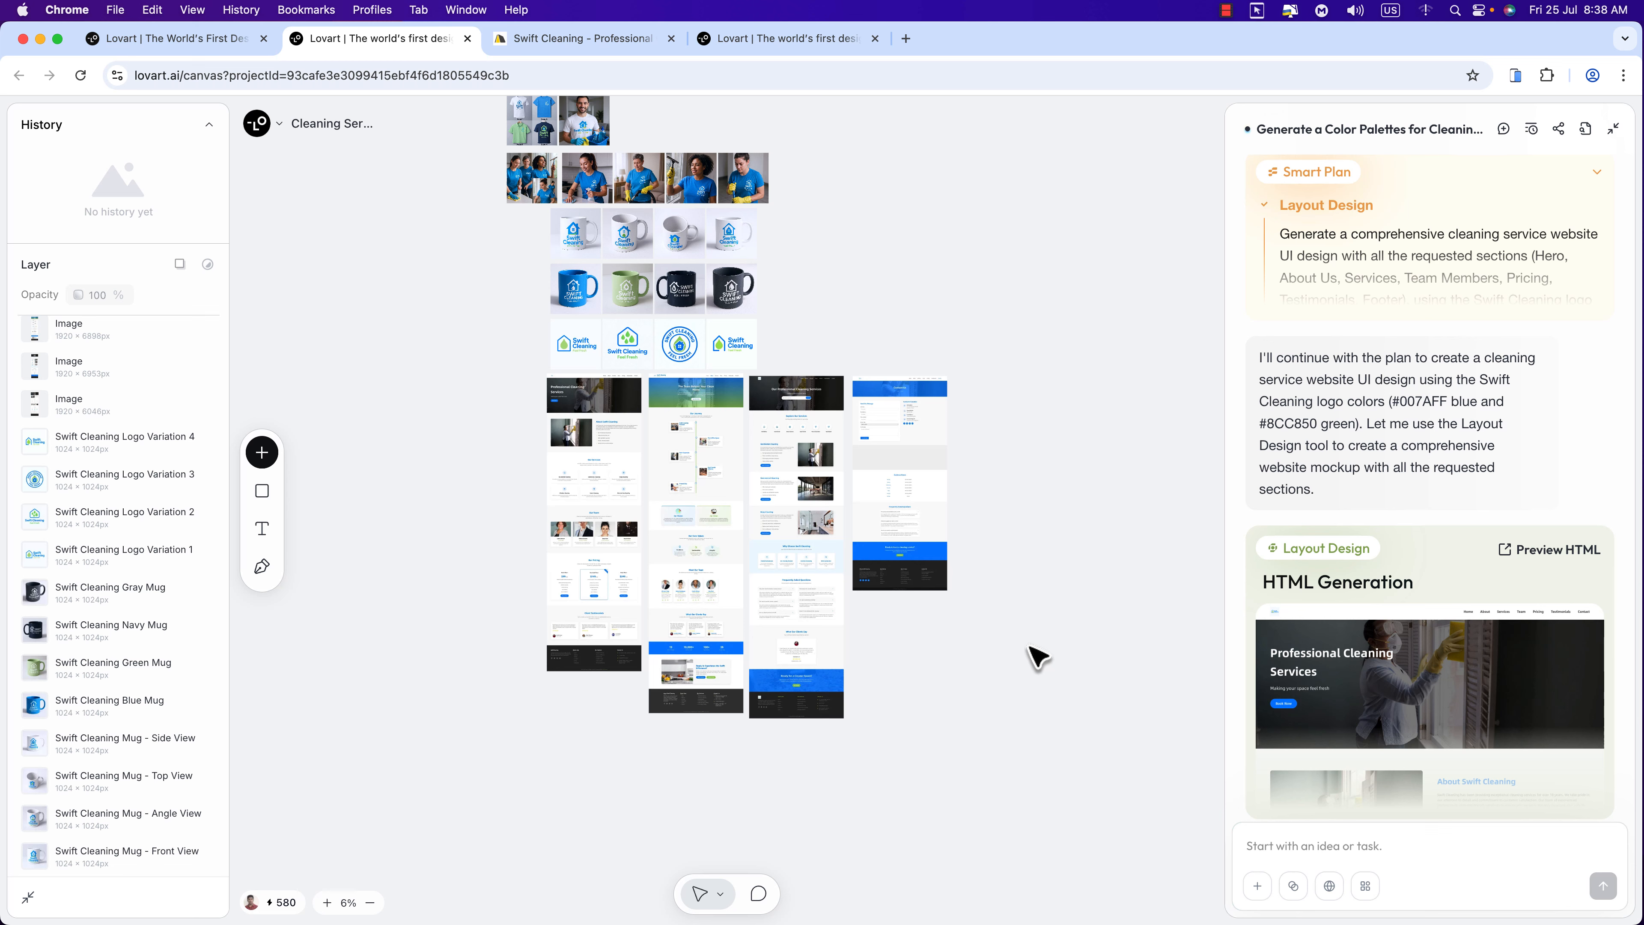
scroll(1036, 656, up, 5)
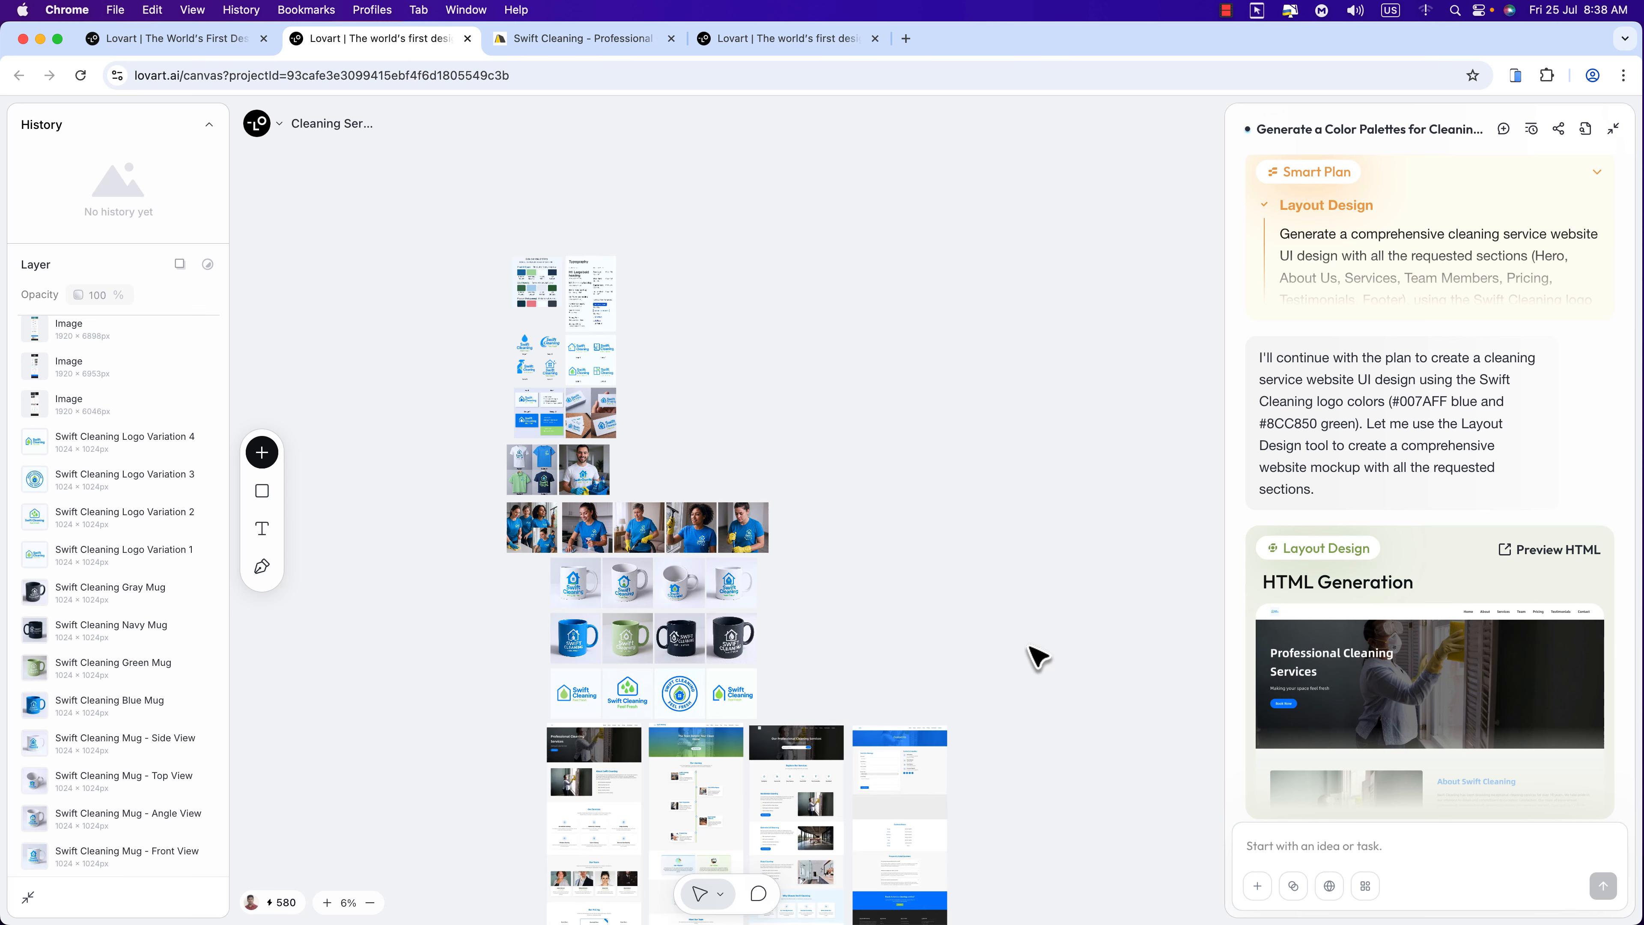